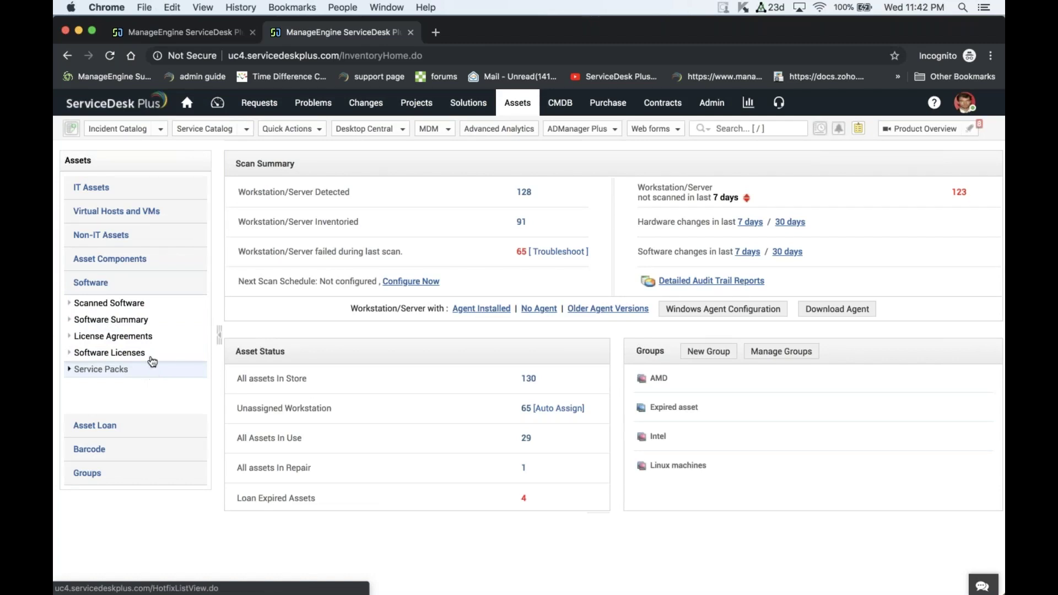
Open the list of inventoried workstations and servers and view the CI details of sdpsupport-4.sdpexchange.com.
left_click(132, 192)
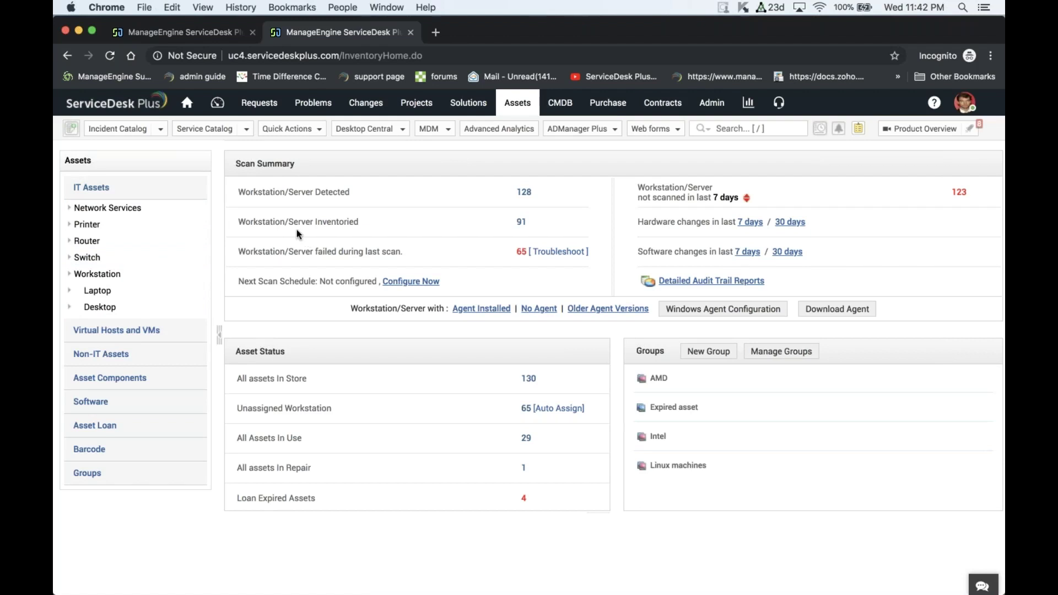
left_click(525, 226)
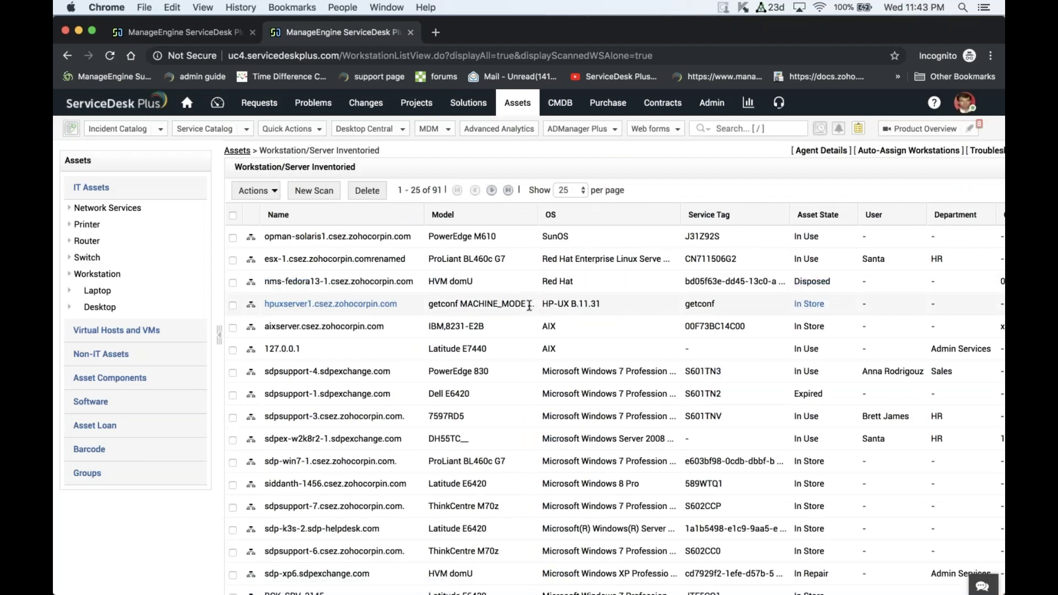
scroll(546, 259, "down", 1)
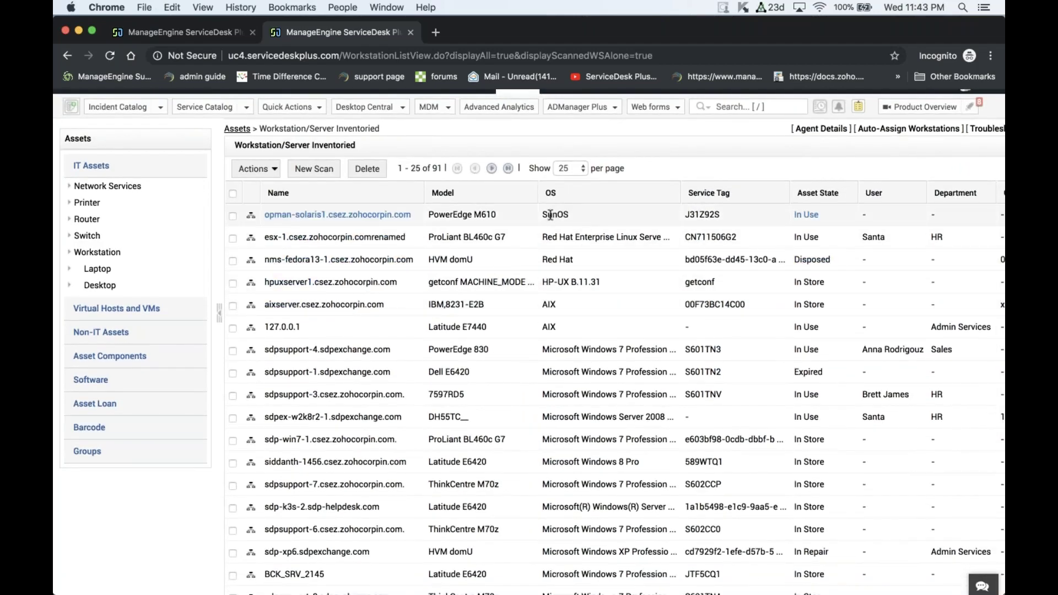
left_click(584, 346)
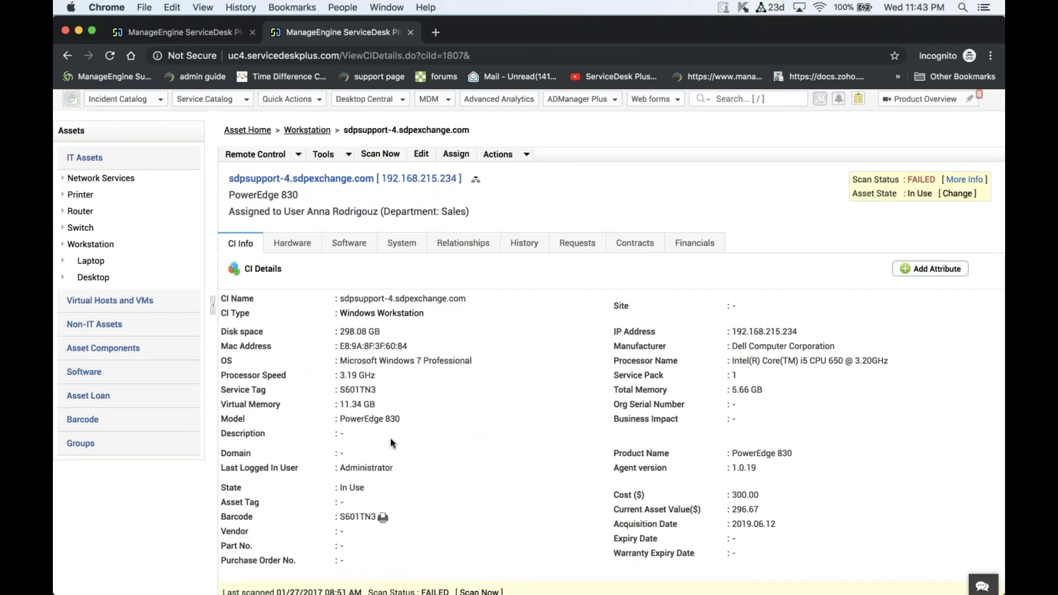
scroll(596, 383, "down", 2)
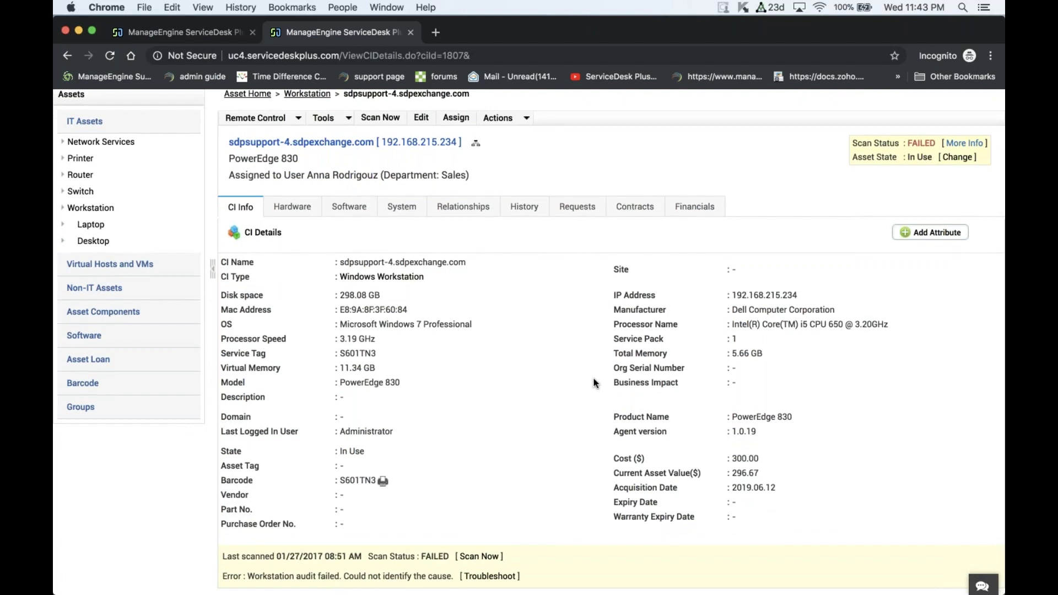
Examine the hardware details, installed software and service packs recorded for the sdpsupport-4 workstation.
left_click(280, 208)
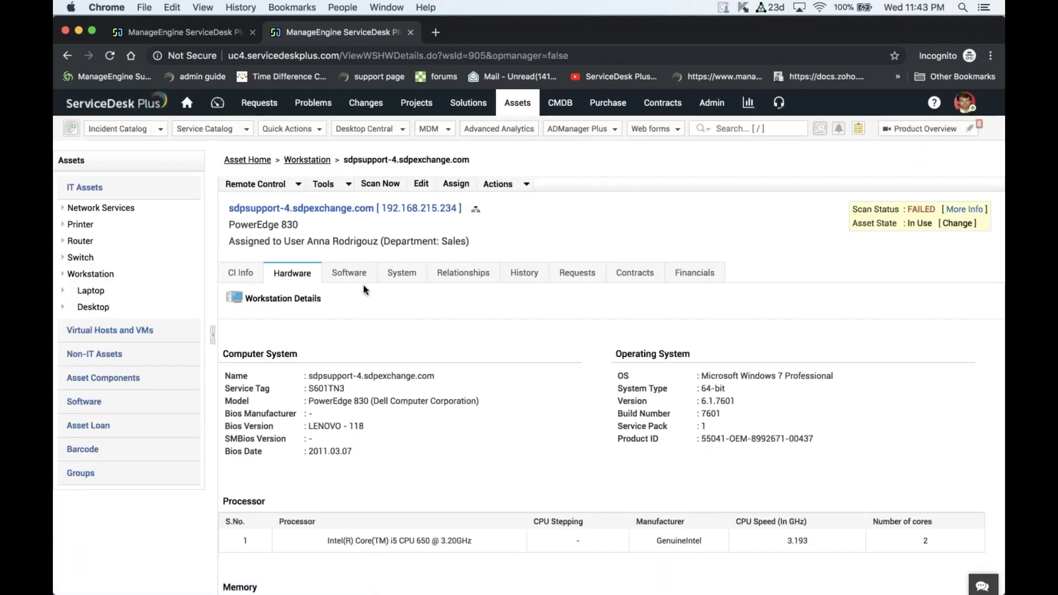
left_click(352, 276)
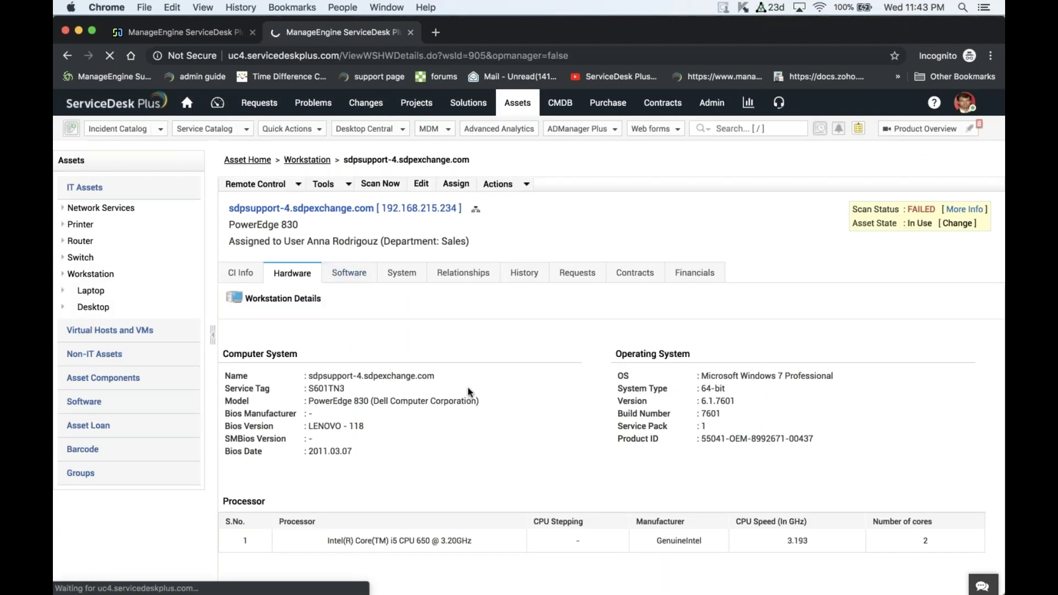
scroll(469, 391, "down", 3)
scroll(468, 391, "down", 10)
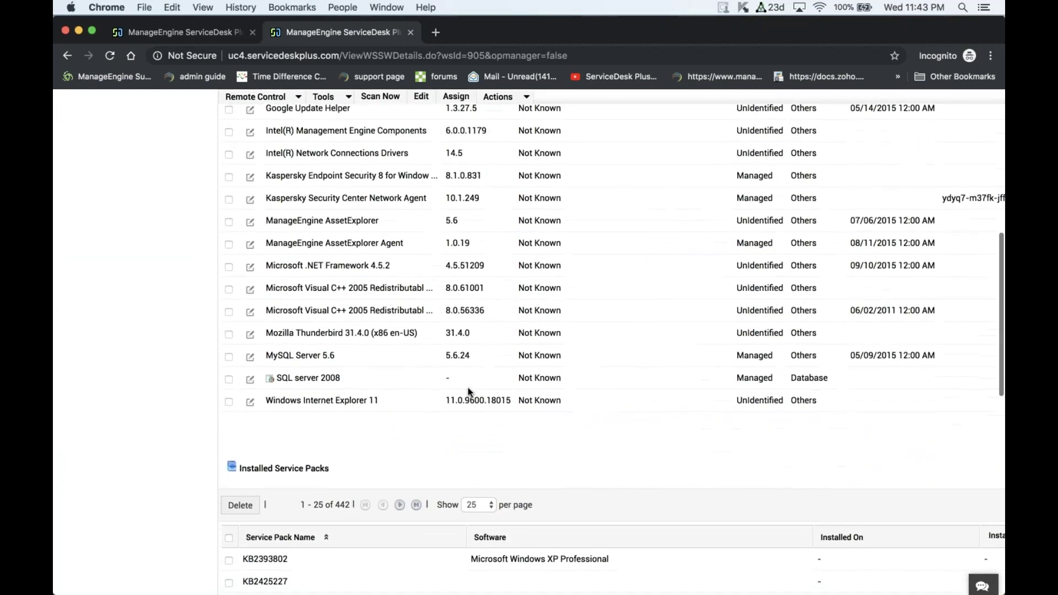
scroll(468, 391, "up", 5)
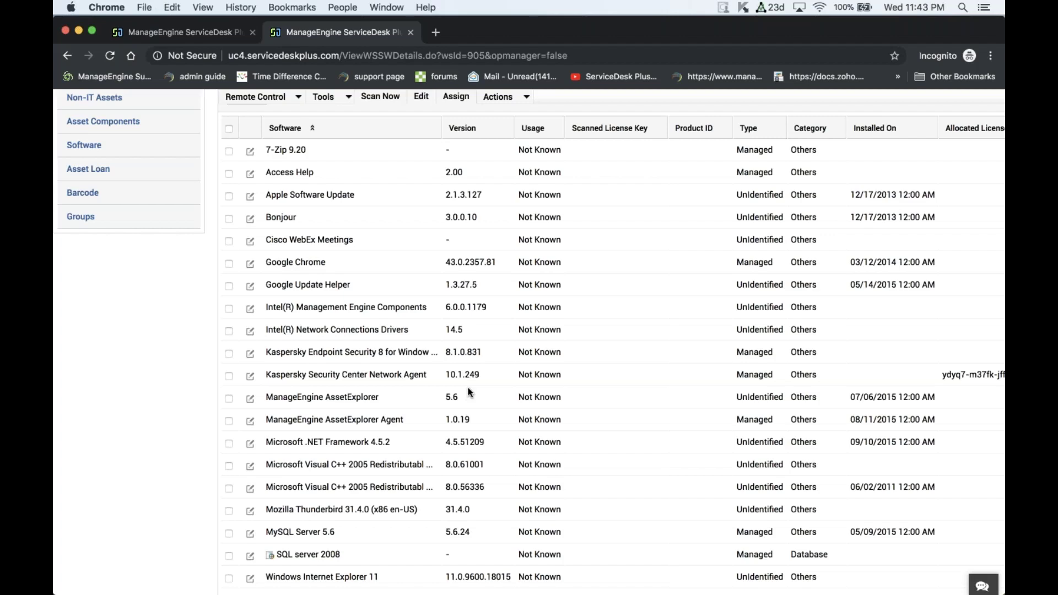
scroll(468, 388, "up", 5)
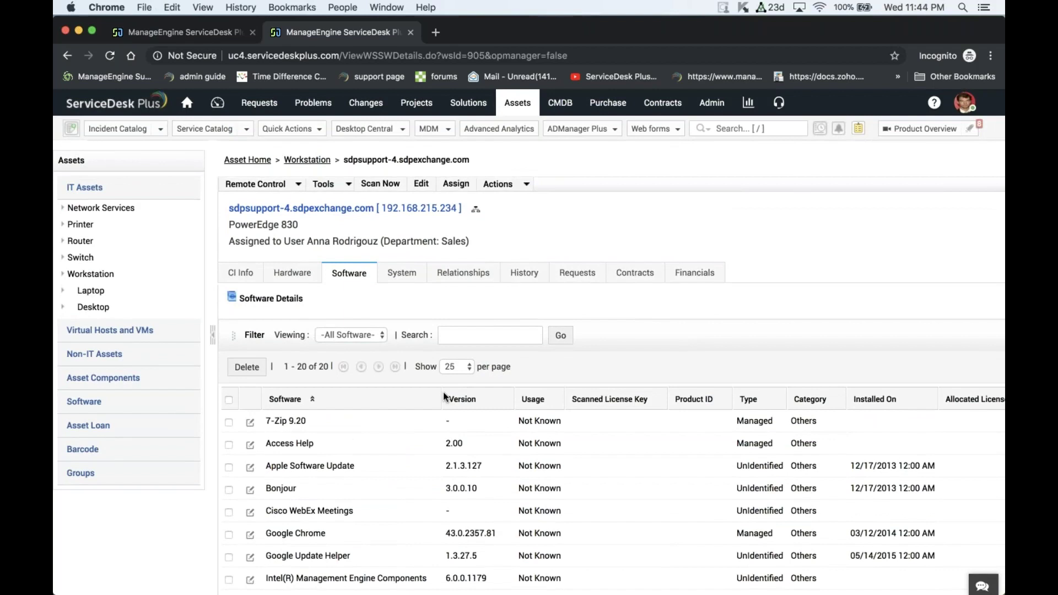
Open the scanned software list and filter it by the manufacturer Microsoft Corporation.
left_click(149, 404)
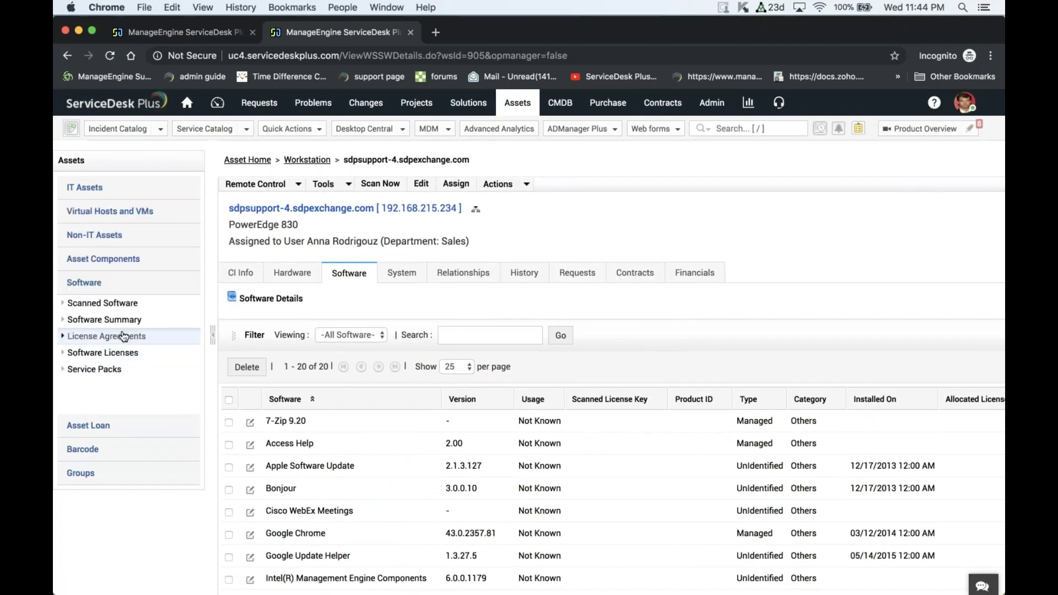
left_click(120, 304)
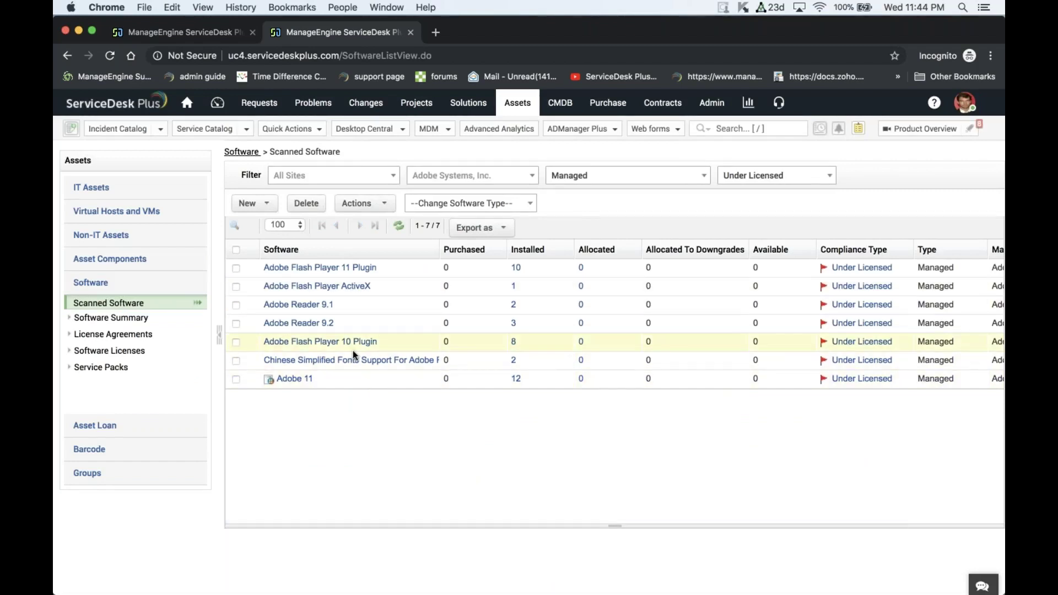
left_click(493, 177)
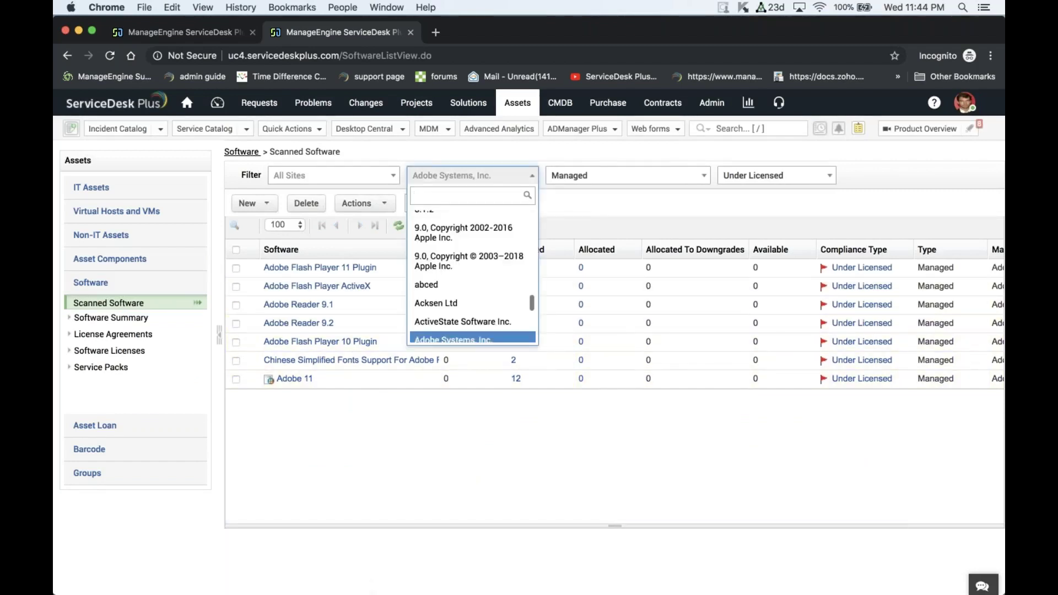
type("micr")
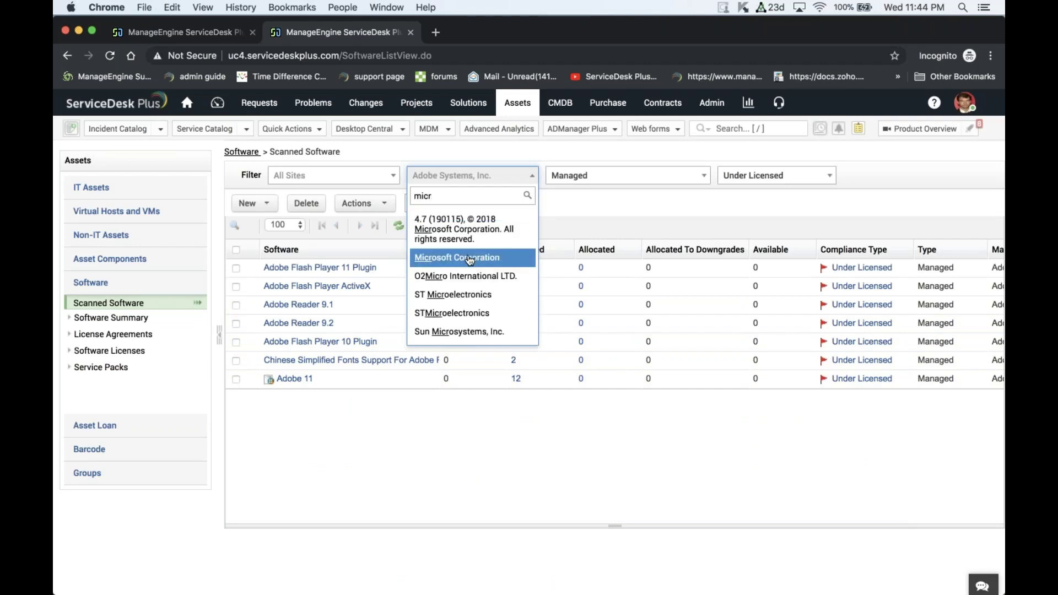
left_click(471, 258)
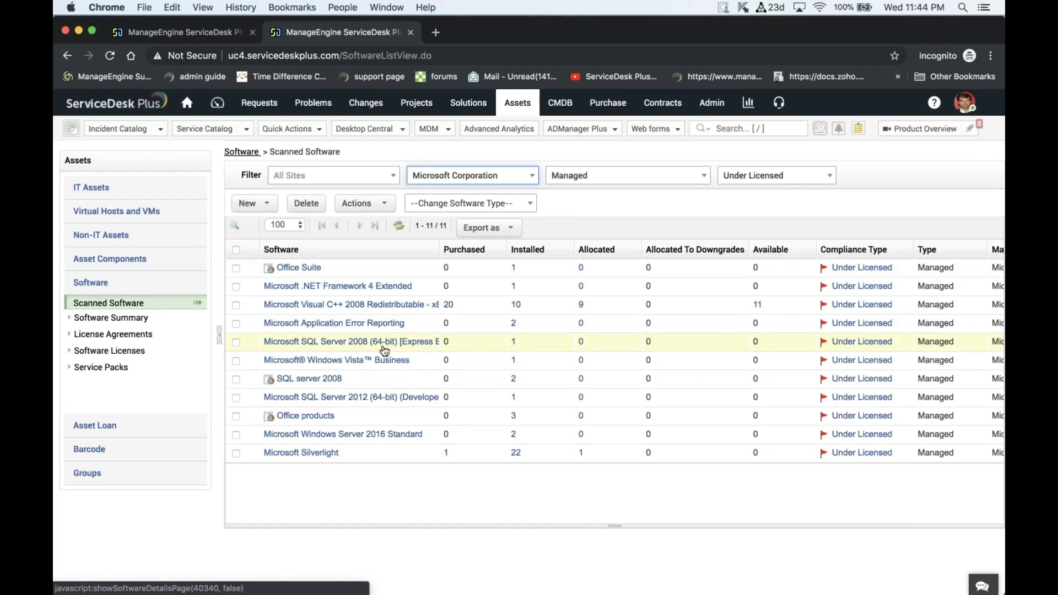
Open the SQL server 2008 suite and view its software details and unlicensed installations.
left_click(327, 381)
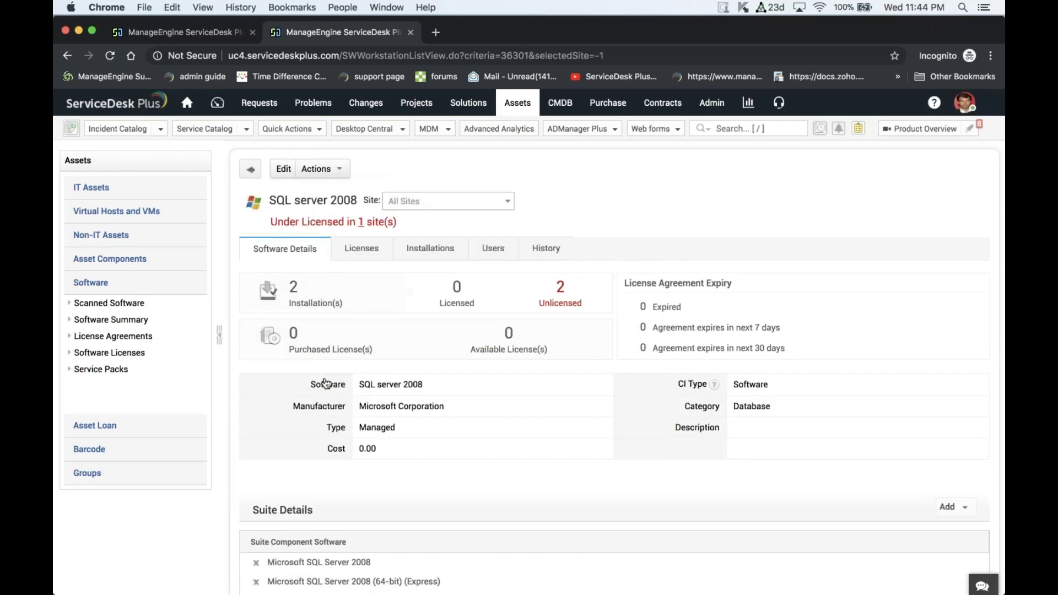
scroll(374, 474, "down", 1)
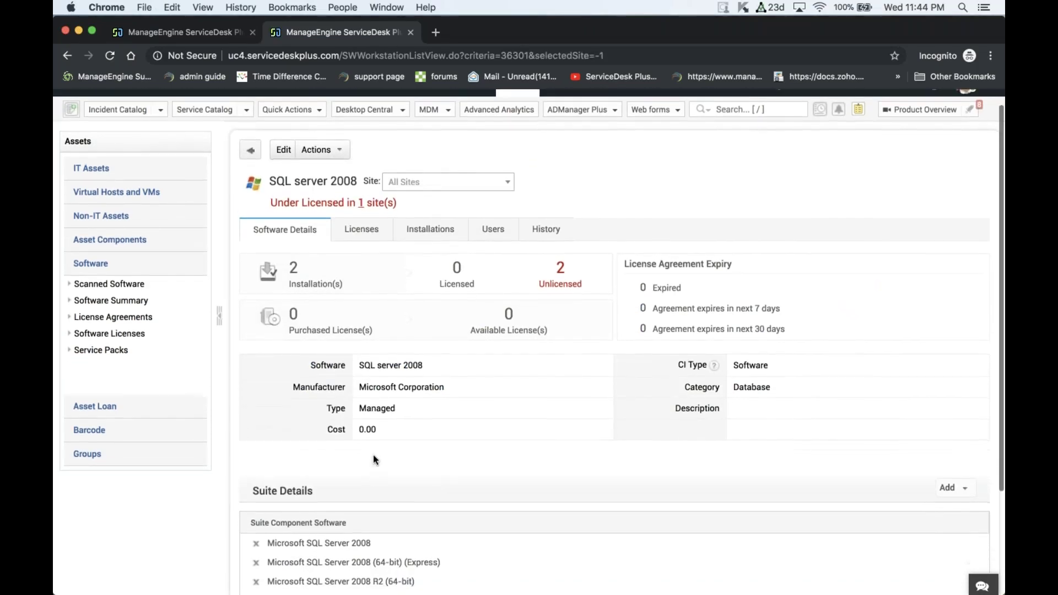
left_click(430, 232)
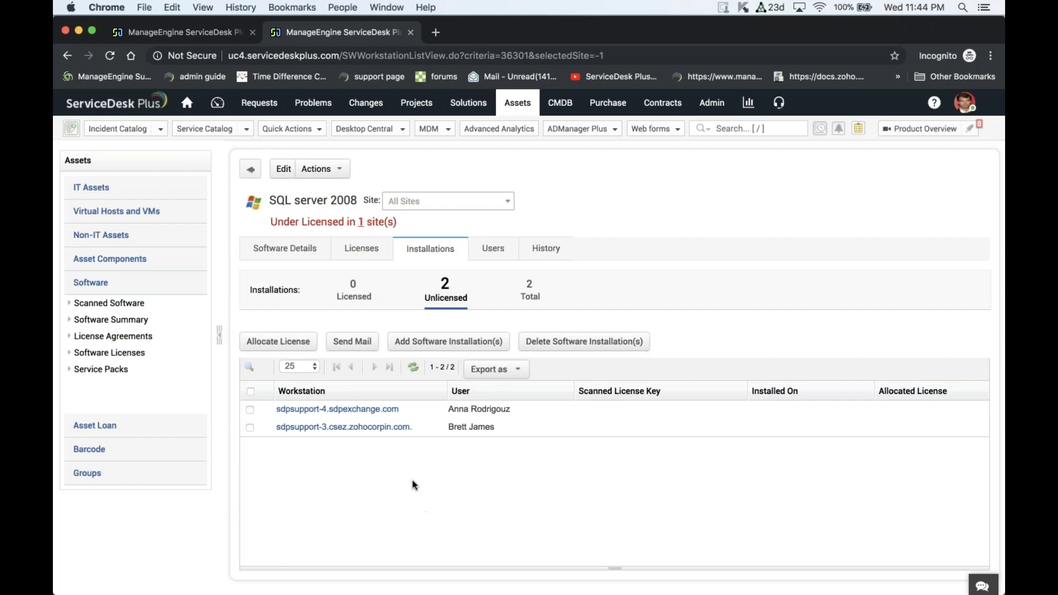
Return to the scanned software list, set the manufacturer filter to All Manufacturer and look through the under-licensed managed software.
left_click(126, 311)
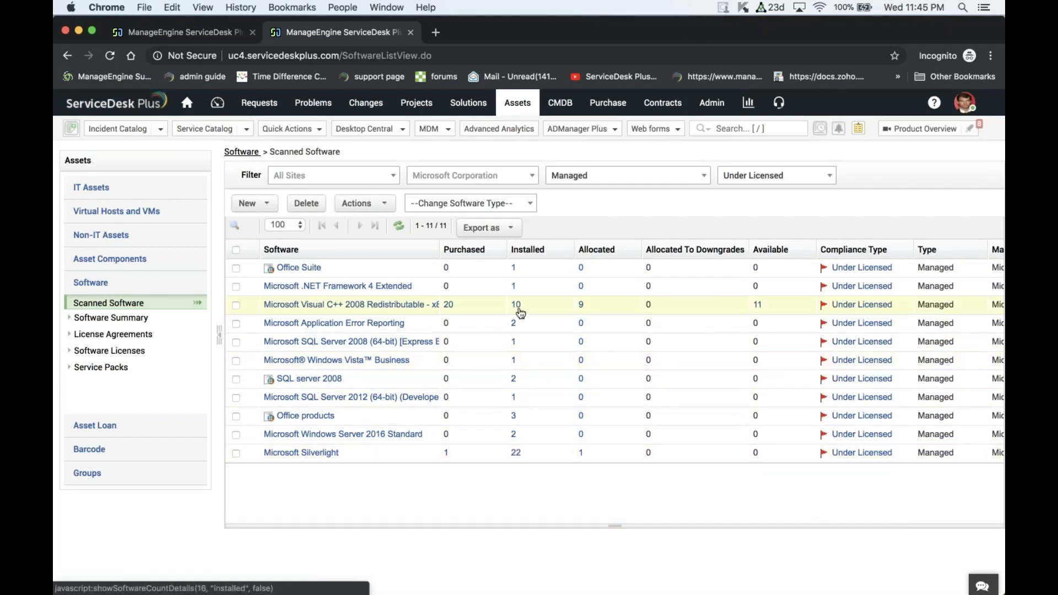
left_click(468, 176)
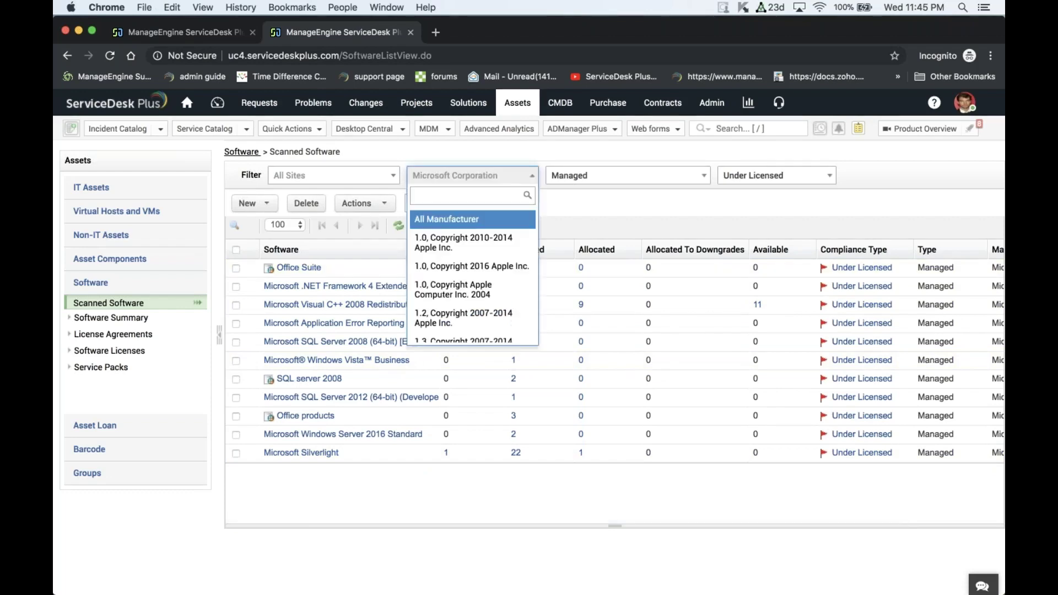
left_click(444, 220)
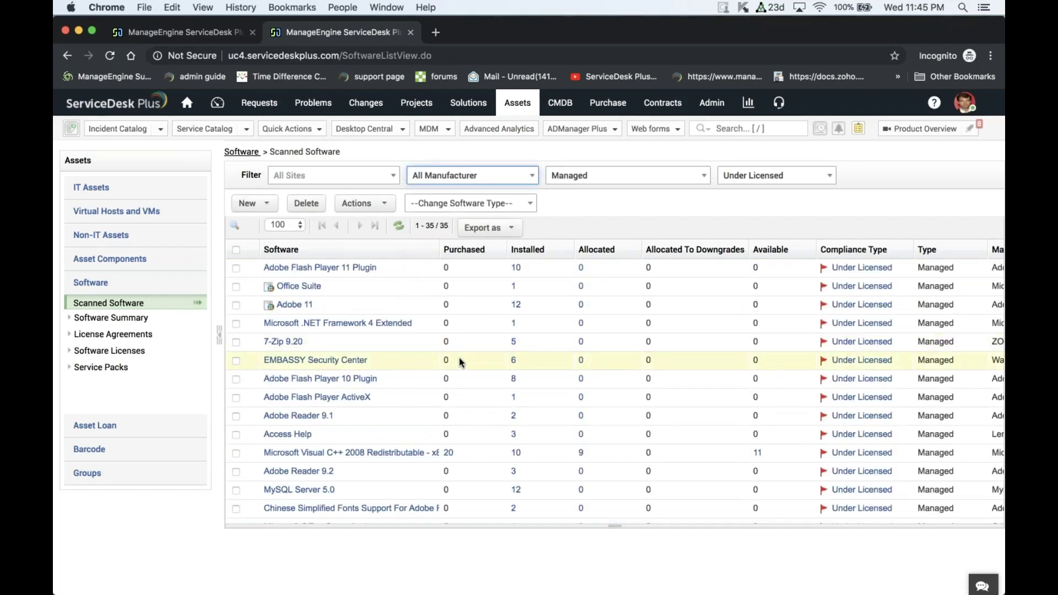
scroll(457, 397, "down", 1)
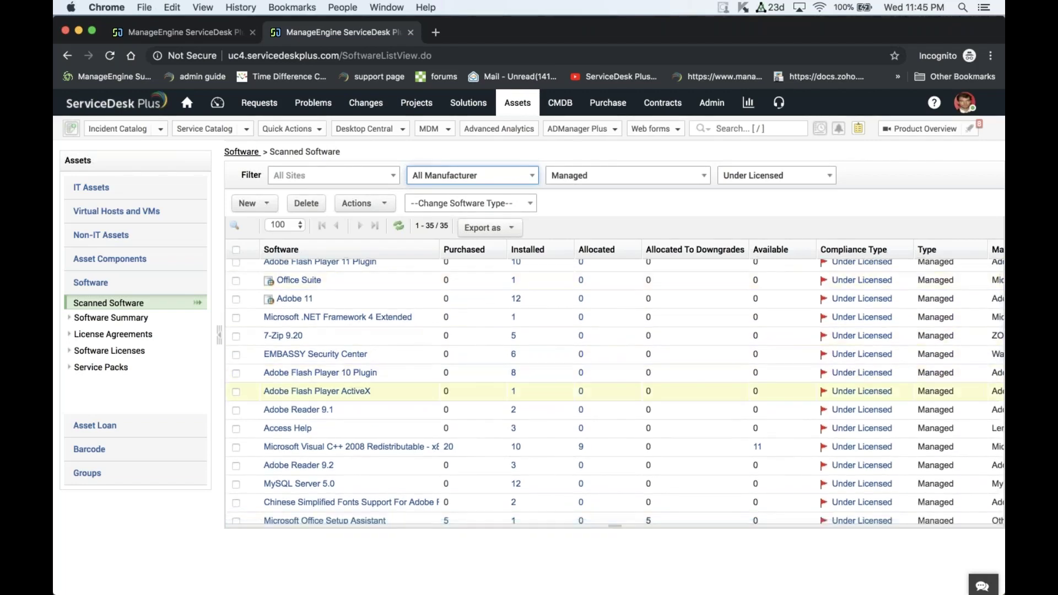
scroll(457, 393, "down", 5)
scroll(457, 393, "down", 1)
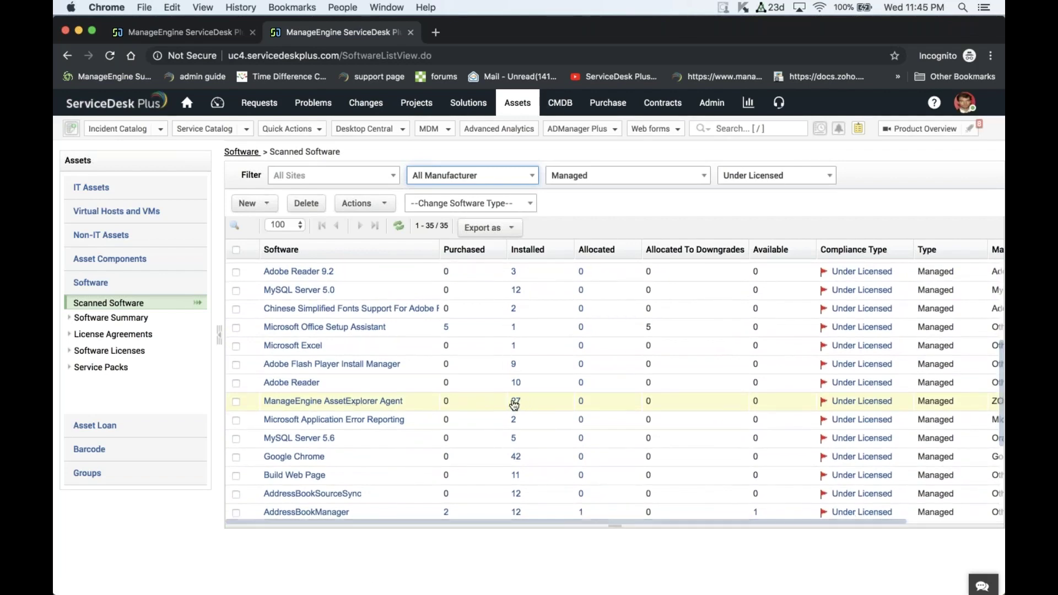
scroll(468, 444, "down", 5)
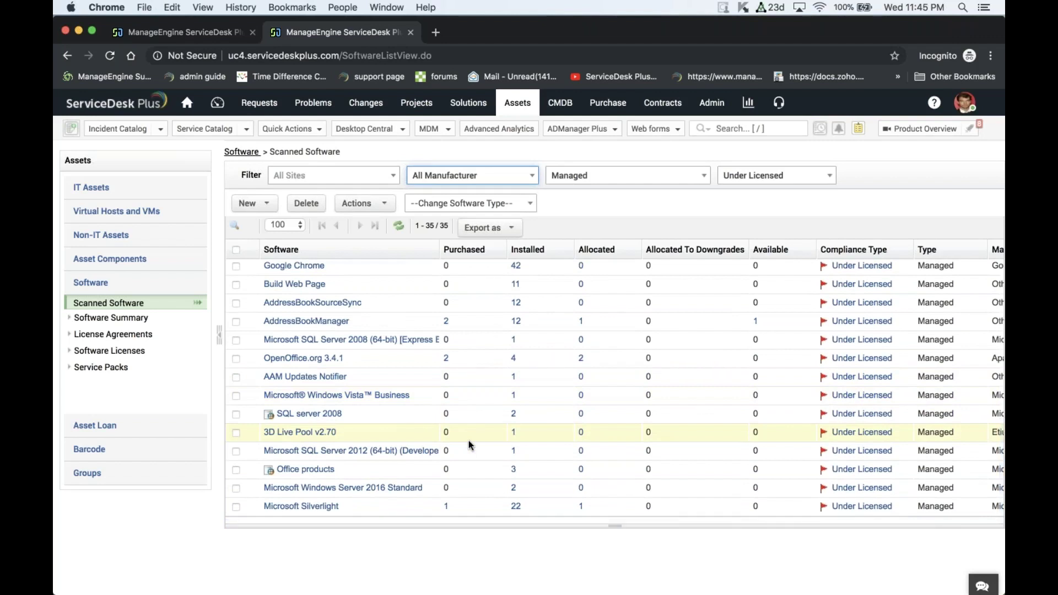
scroll(468, 443, "up", 8)
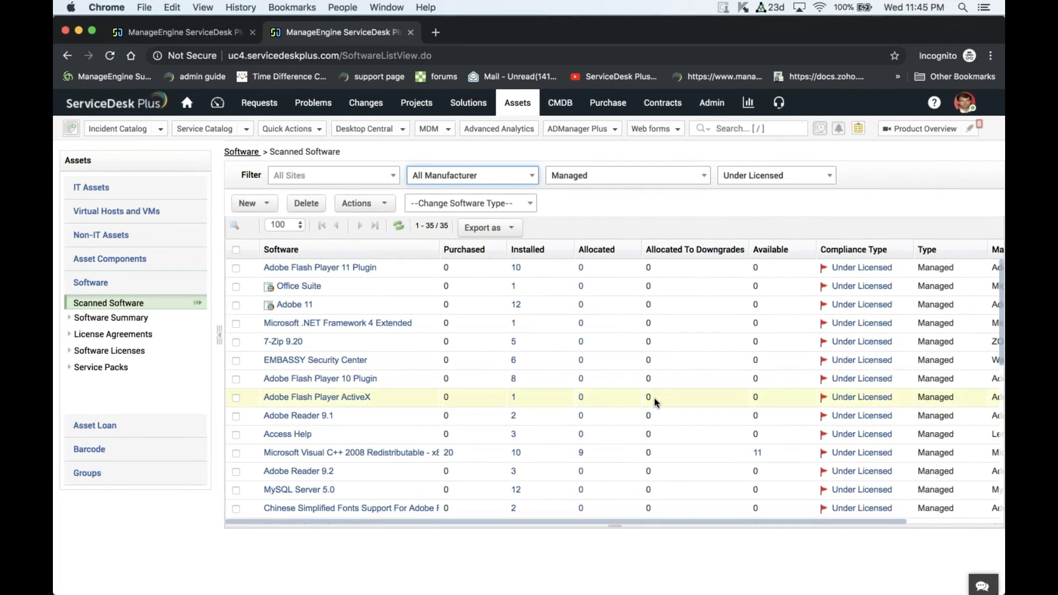
Filter the scanned software by the Prohibited software type and look at the other available types.
left_click(638, 175)
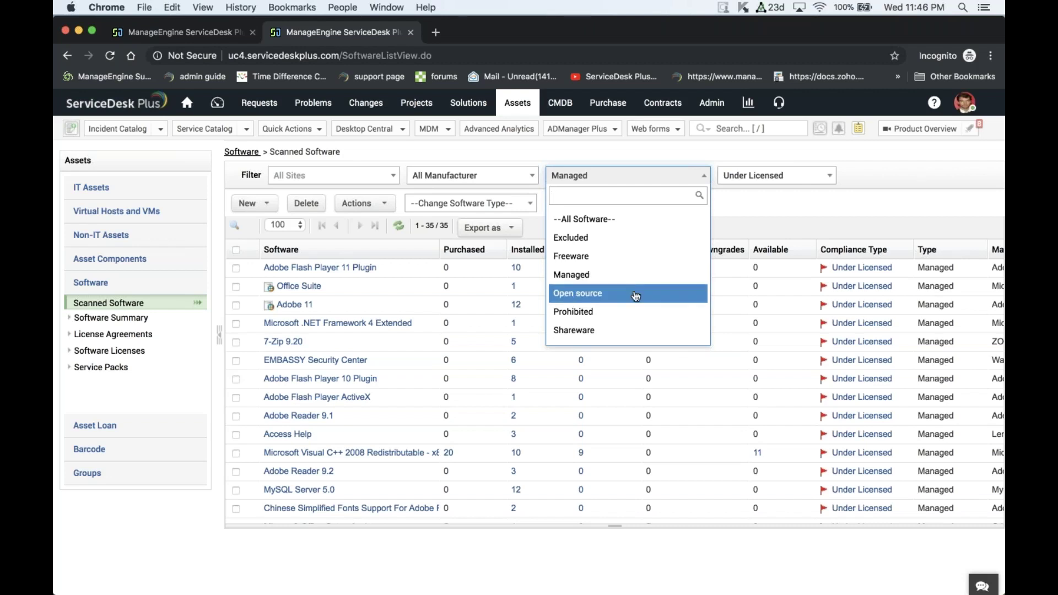
left_click(614, 316)
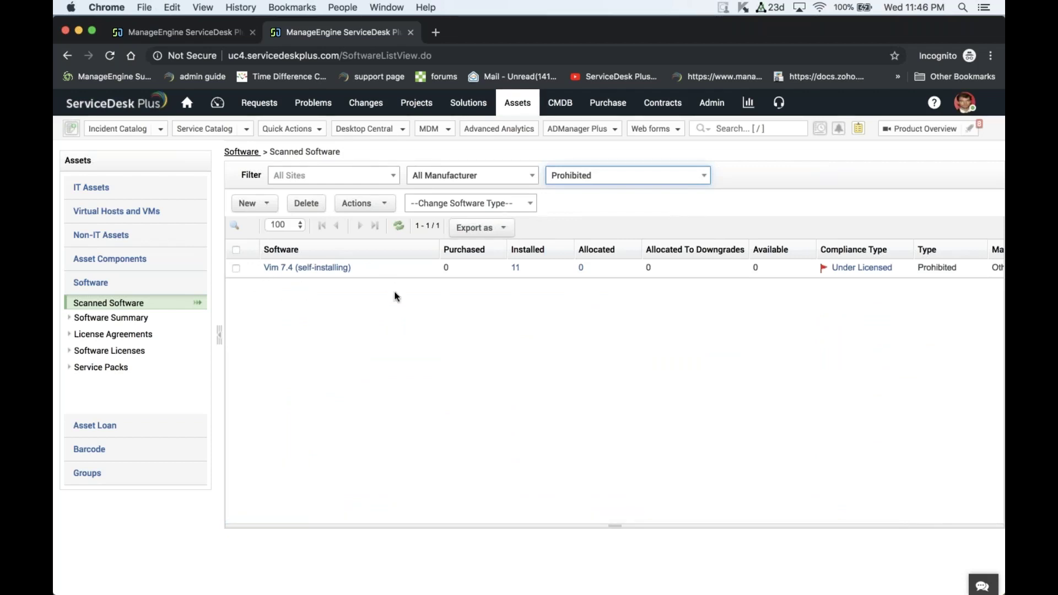
left_click(670, 175)
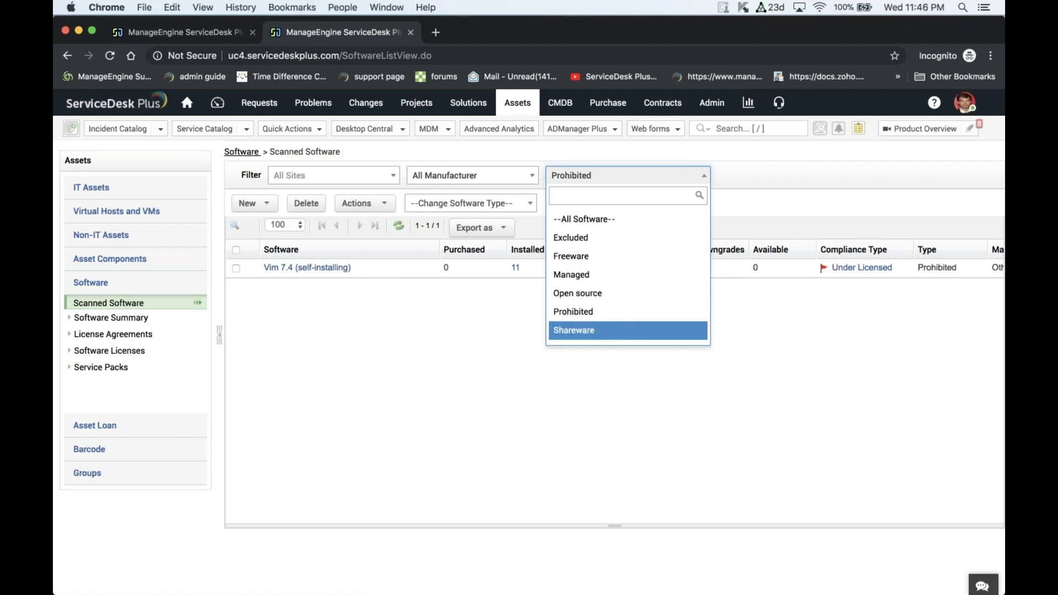
left_click(812, 324)
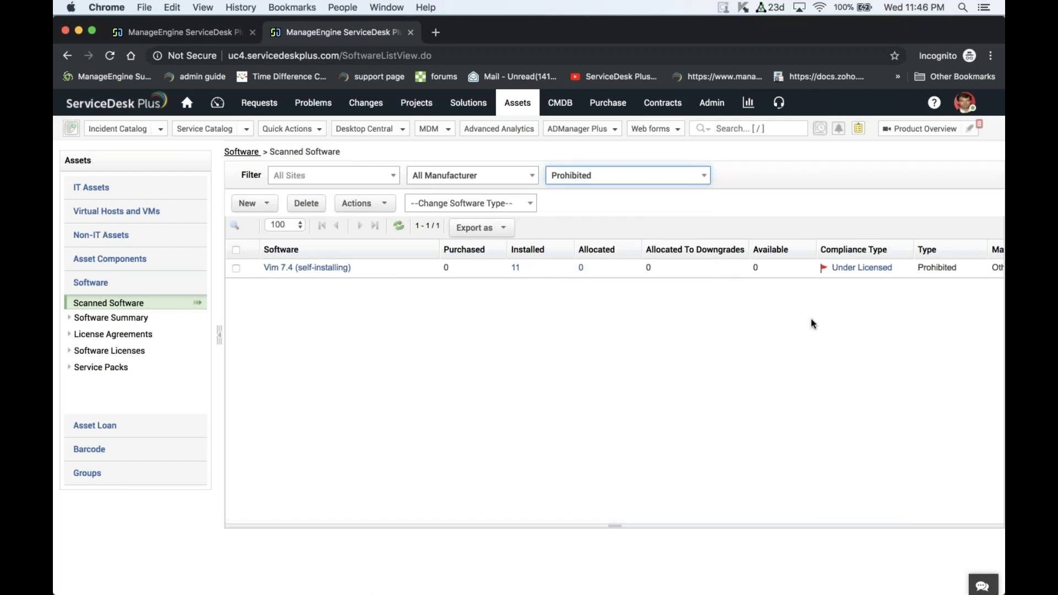
Open the Admin page in a new browser tab and view the Software Type and Software Category configurations.
right_click(730, 118)
left_click(733, 115)
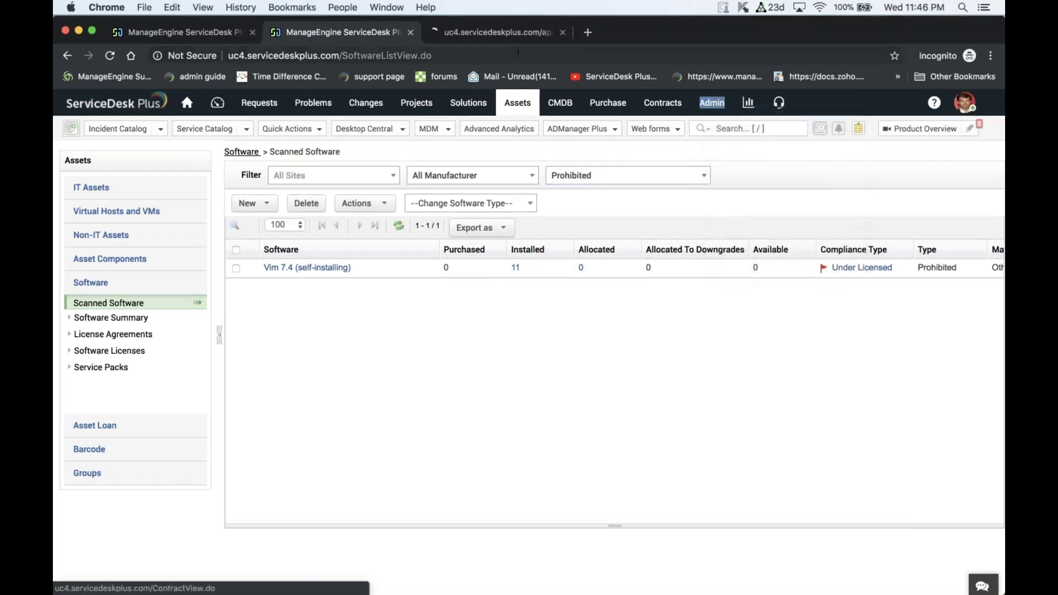
left_click(496, 32)
scroll(774, 269, "down", 10)
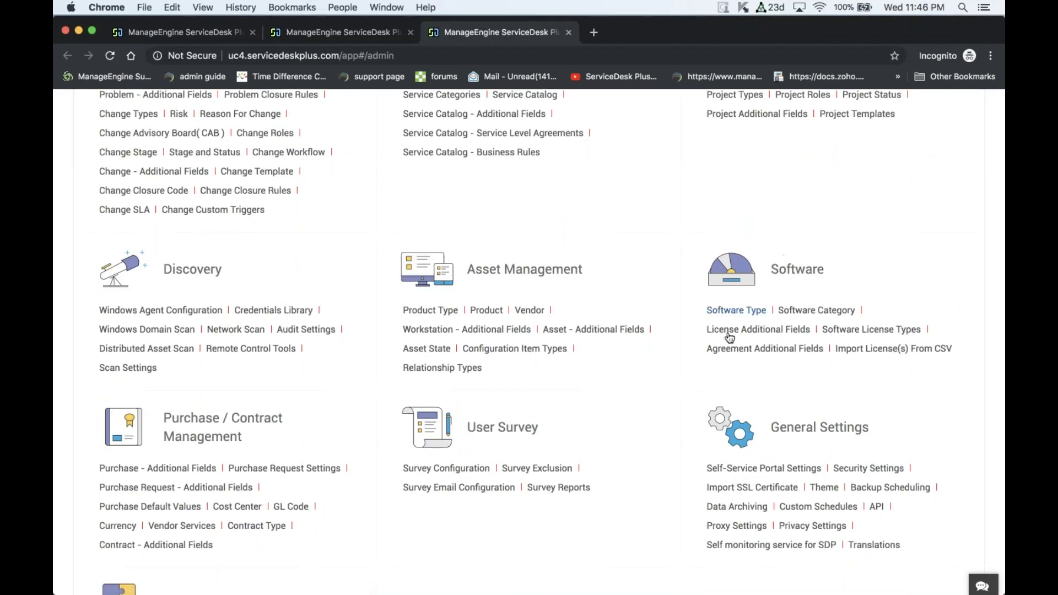
left_click(737, 310)
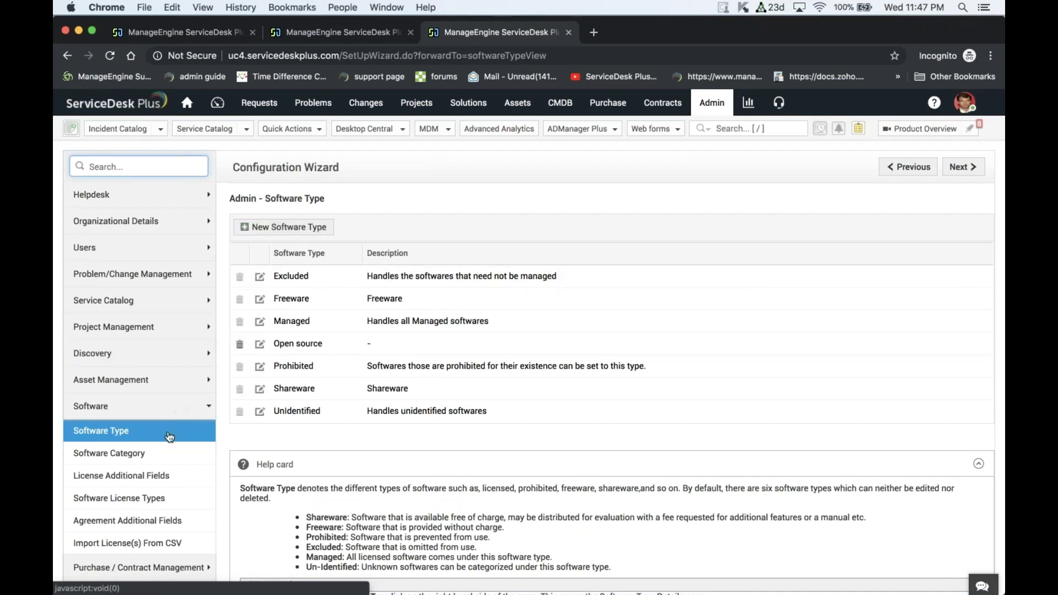
left_click(156, 462)
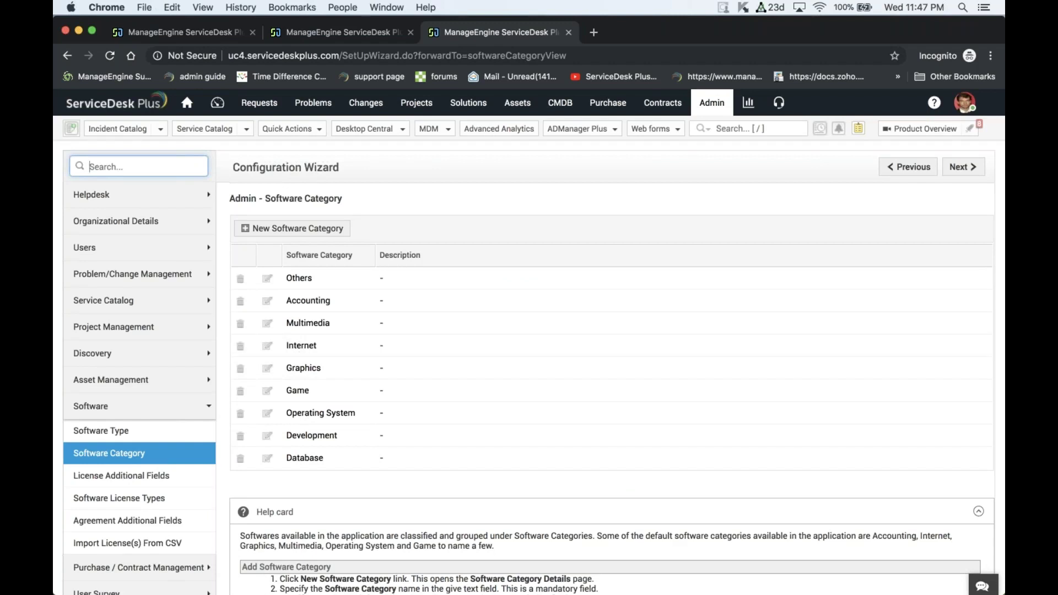
Return to the scanned software list and set its software type filter to All Software.
left_click(337, 33)
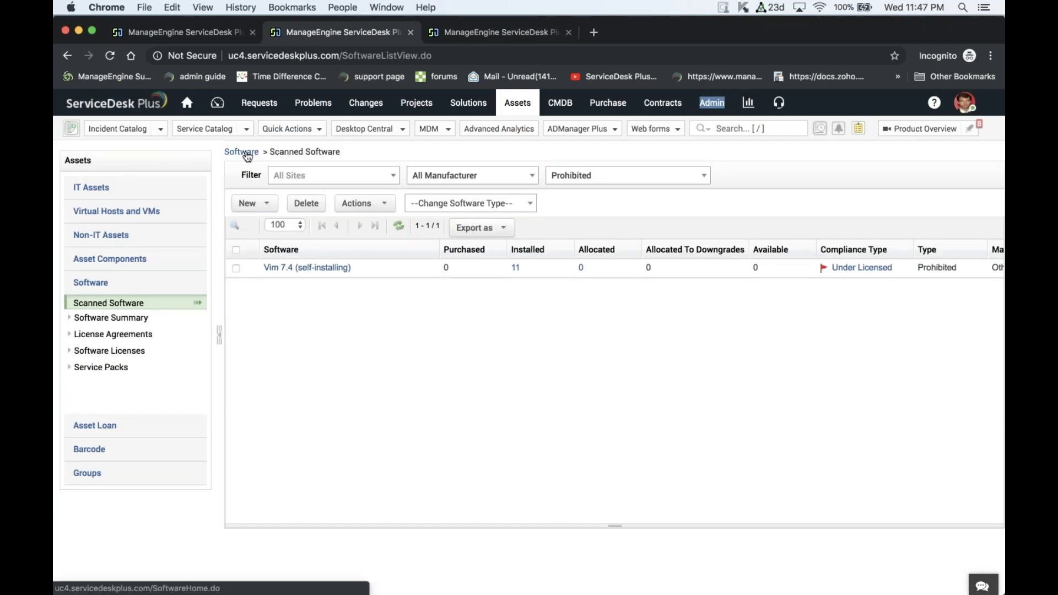
left_click(135, 303)
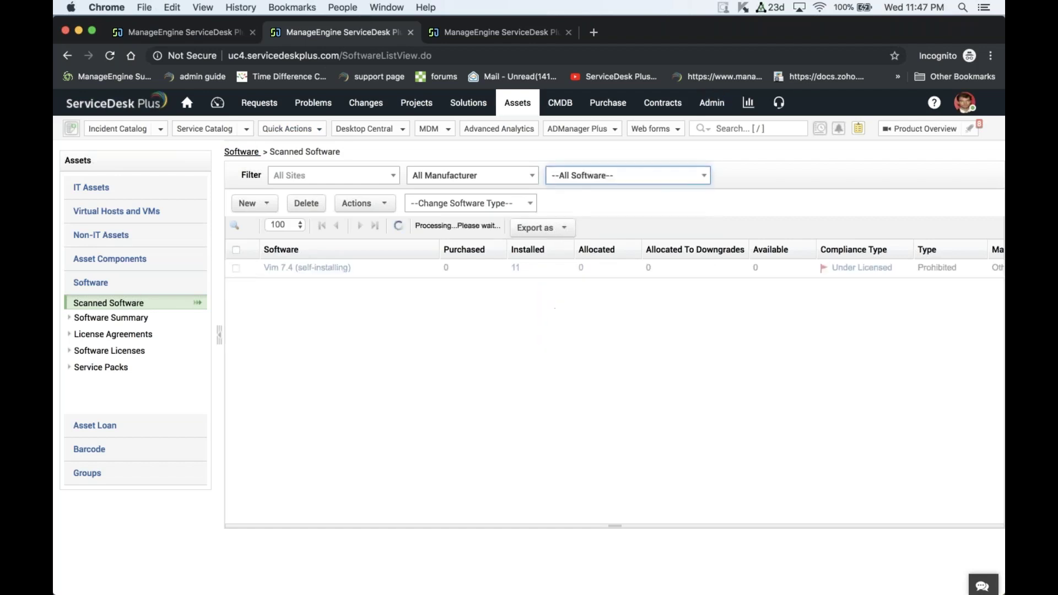
Examine the software types, compliance types and installation counts across the unfiltered scanned software list.
scroll(545, 385, "right", 3)
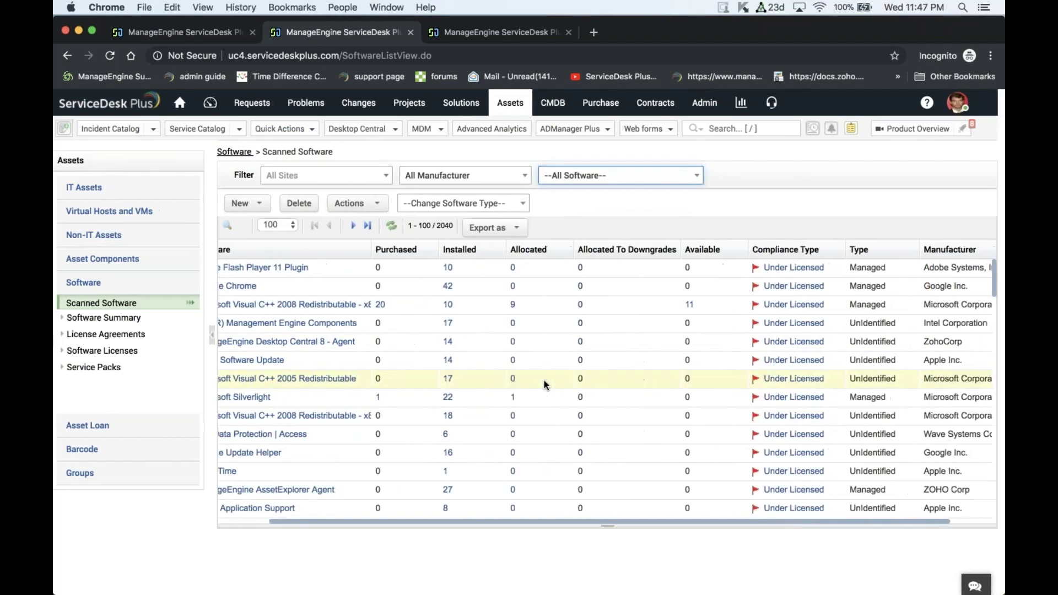
scroll(545, 384, "left", 1)
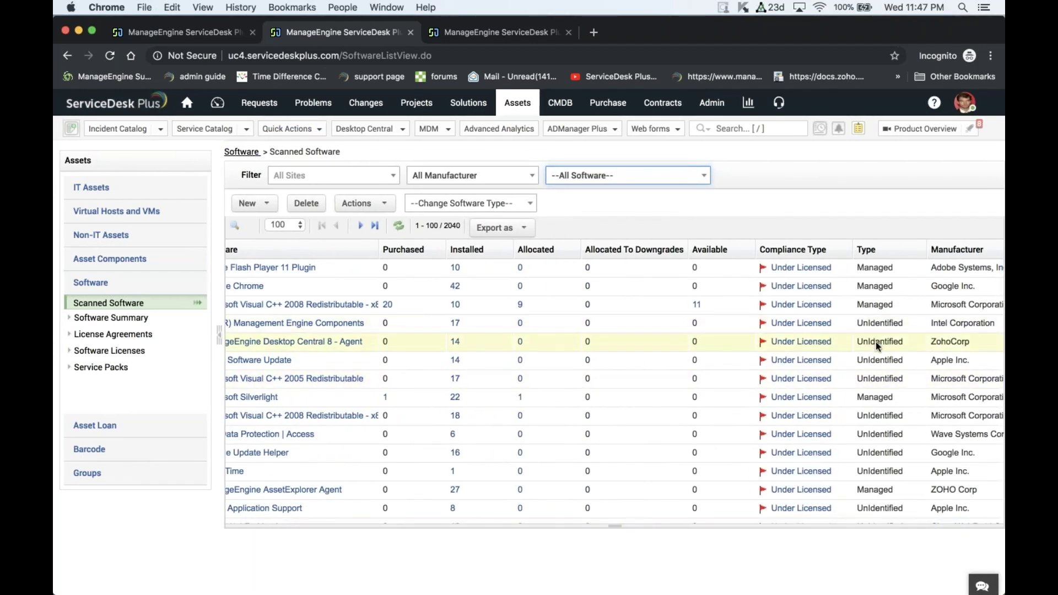
scroll(876, 356, "left", 3)
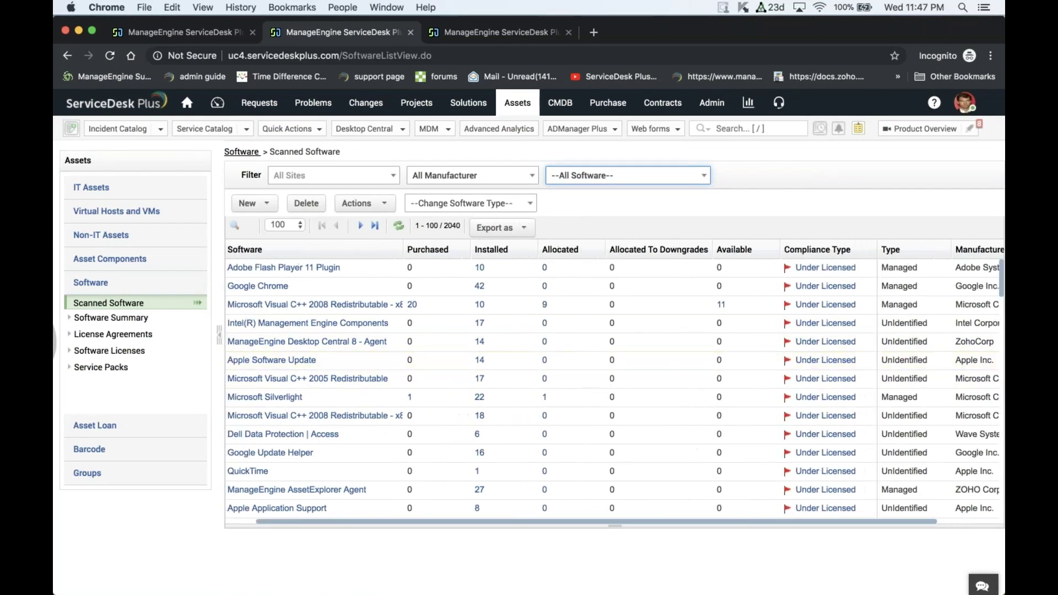
scroll(884, 372, "left", 1)
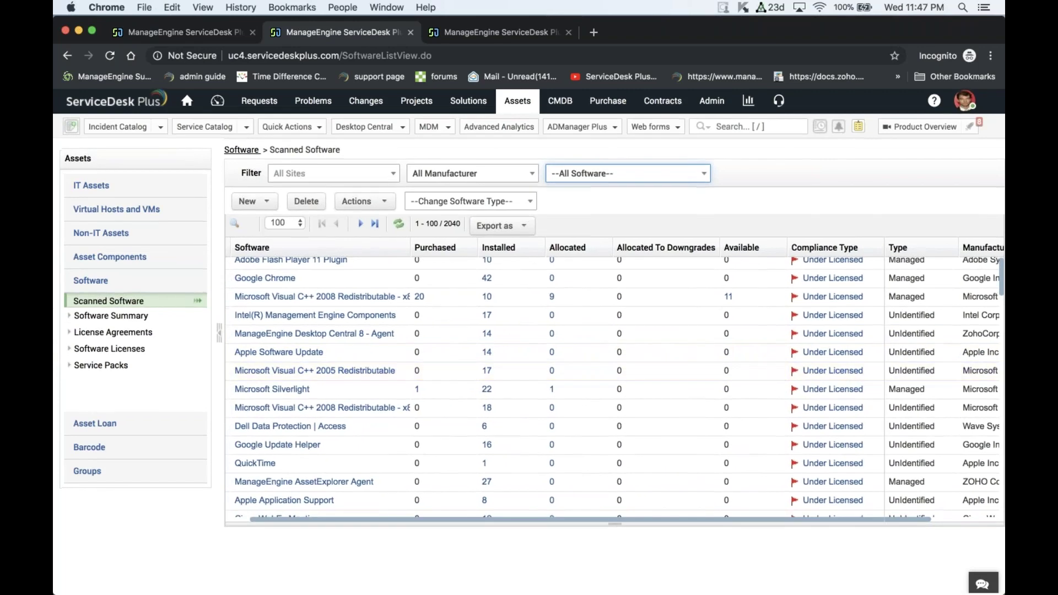
scroll(885, 373, "down", 1)
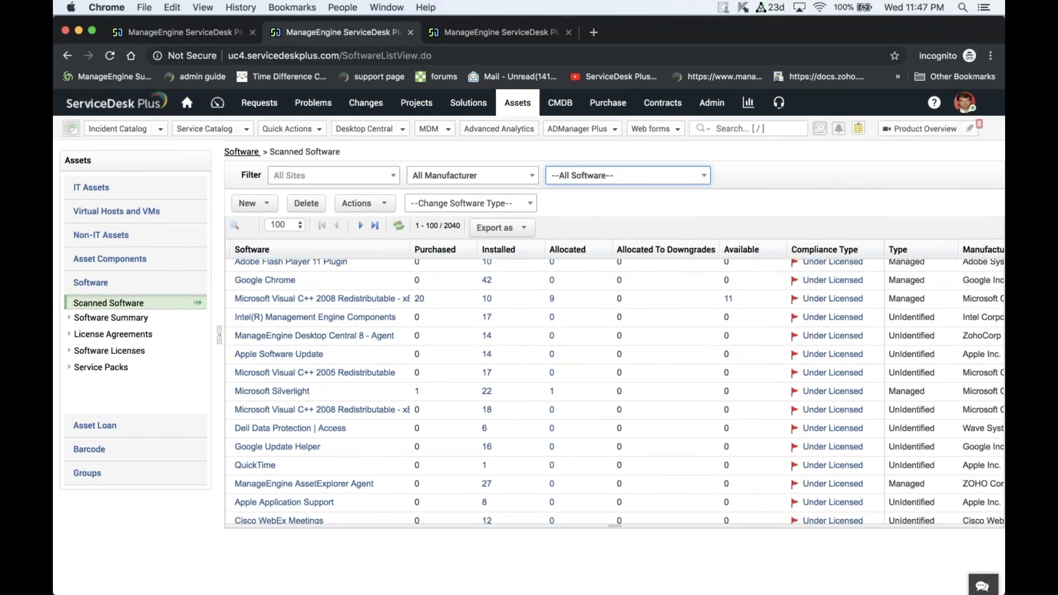
scroll(885, 373, "up", 1)
scroll(606, 358, "down", 5)
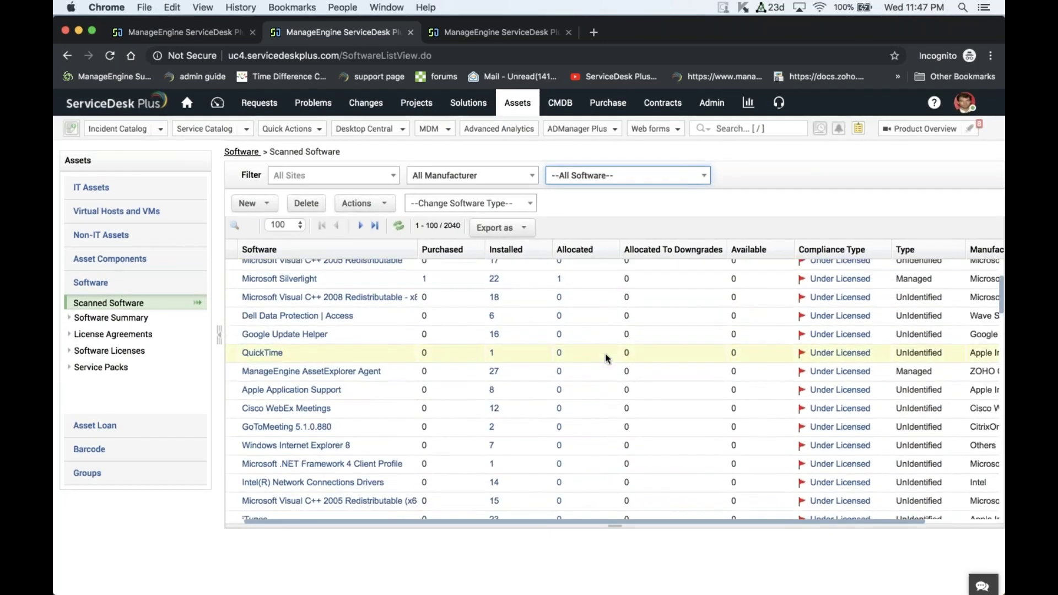
scroll(605, 359, "down", 1)
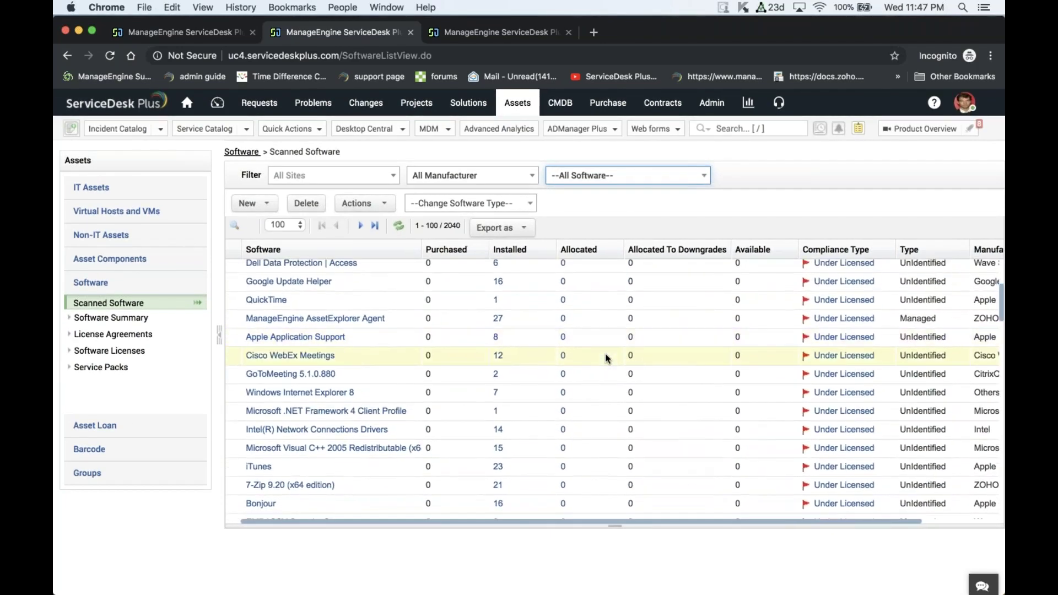
Change the software type of the unidentified Microsoft Visual C++ 2005 Redistributable (x64) entry to Managed.
scroll(389, 430, "left", 1)
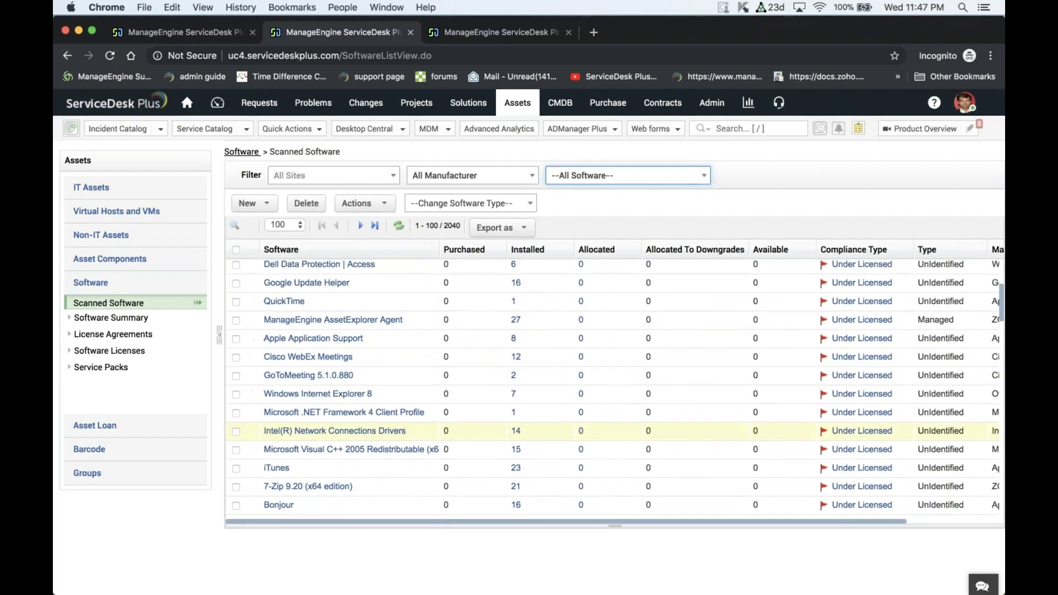
left_click(236, 450)
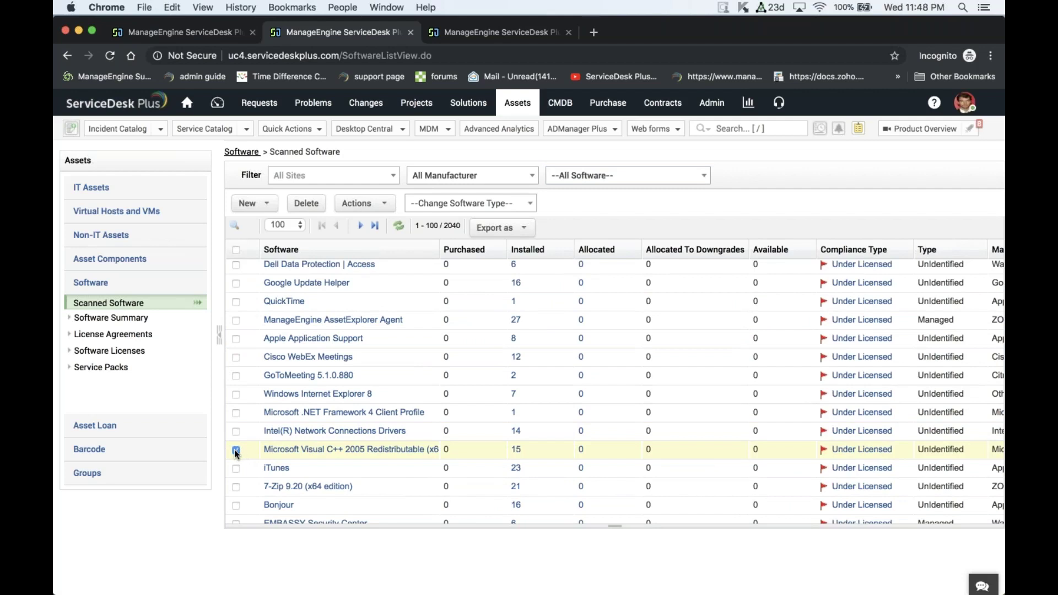
left_click(448, 204)
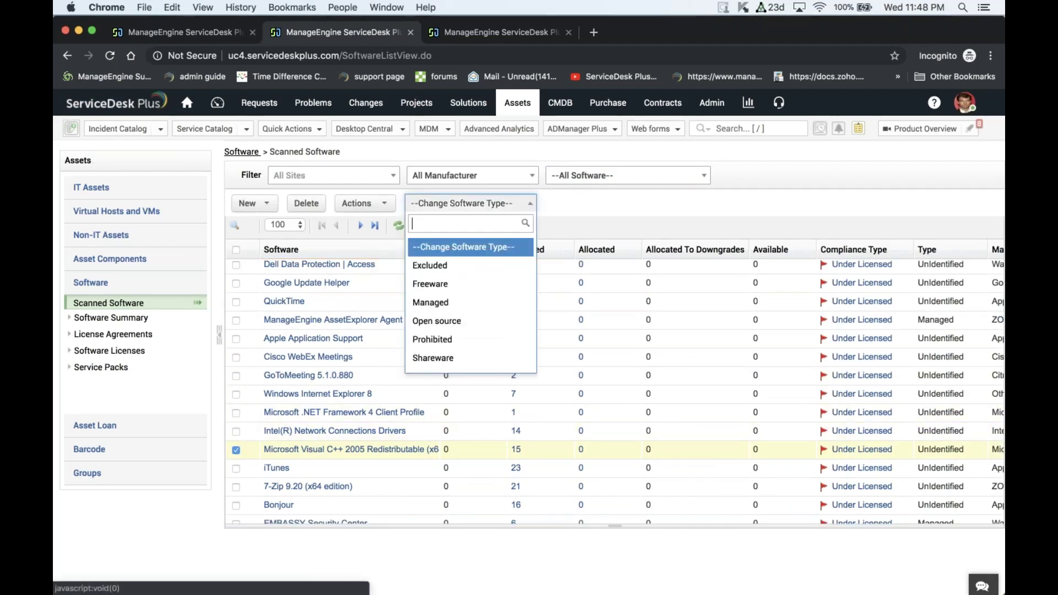
left_click(442, 303)
left_click(635, 131)
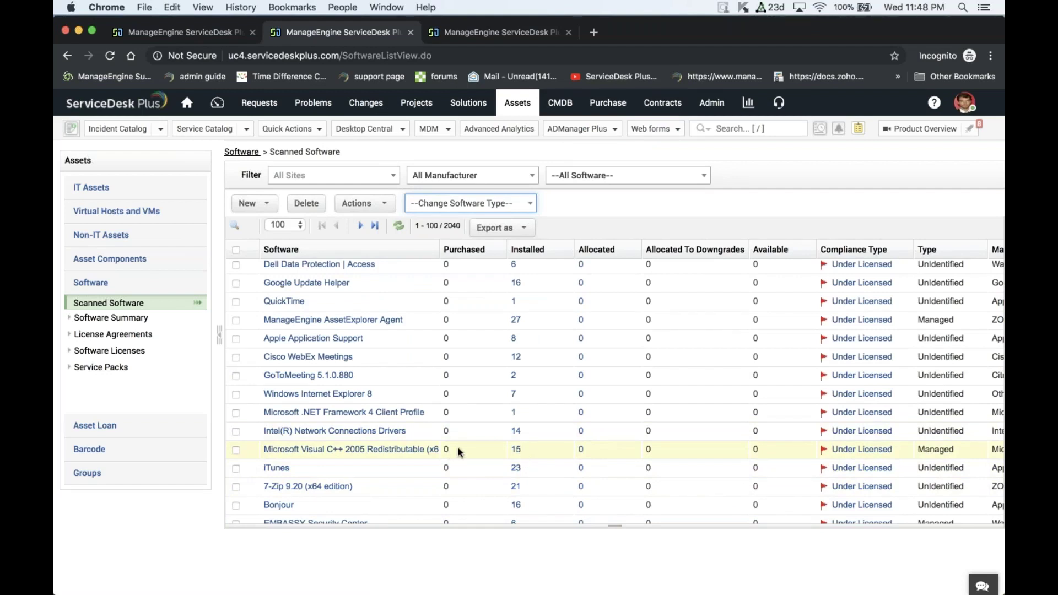
Review the installations, software details and licenses of Microsoft Visual C++ 2005 Redistributable (x64).
left_click(517, 452)
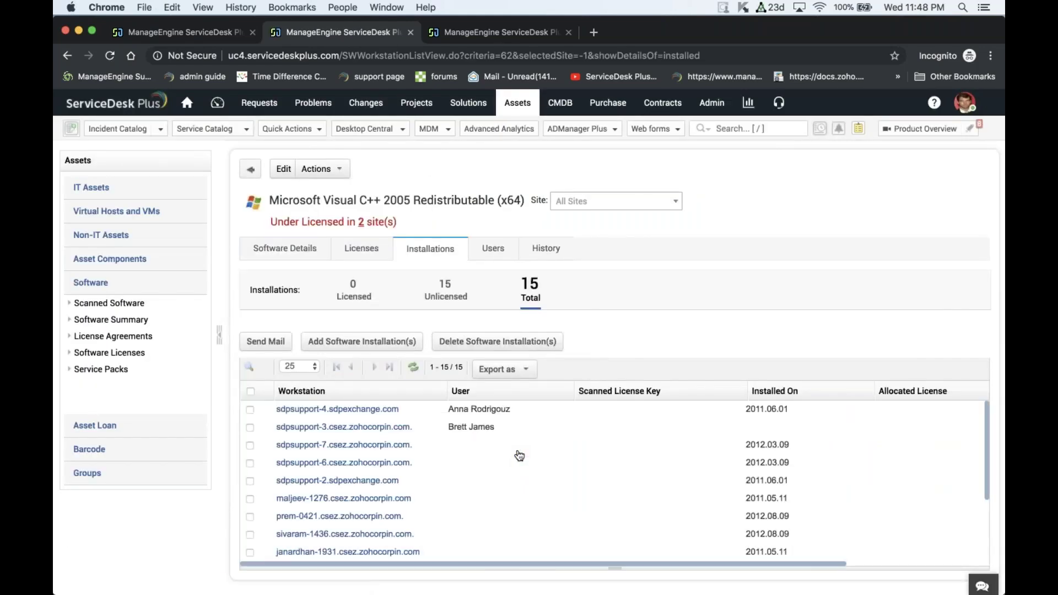
scroll(519, 455, "down", 1)
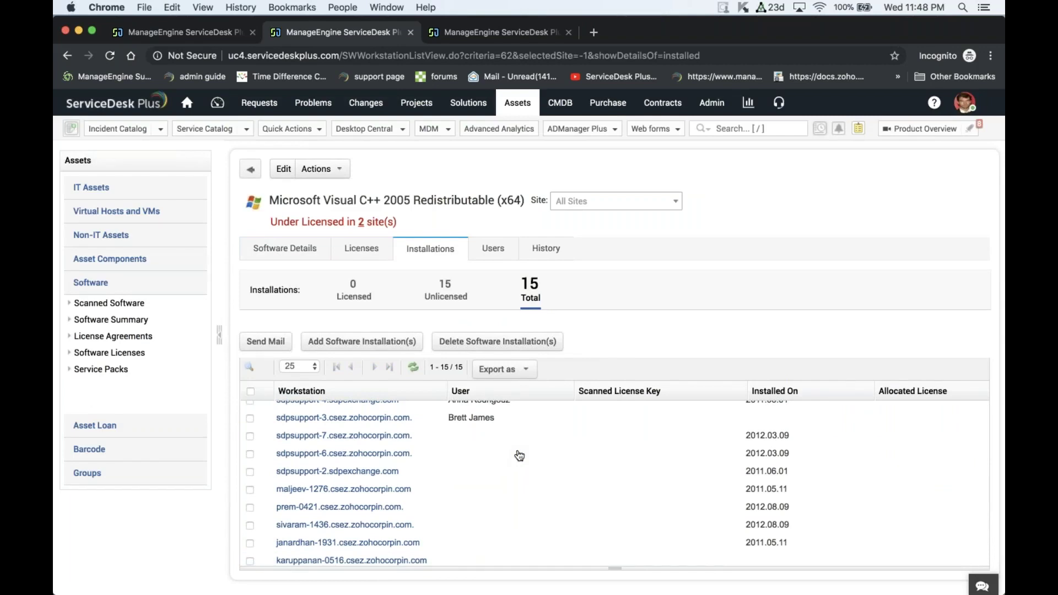
left_click(298, 260)
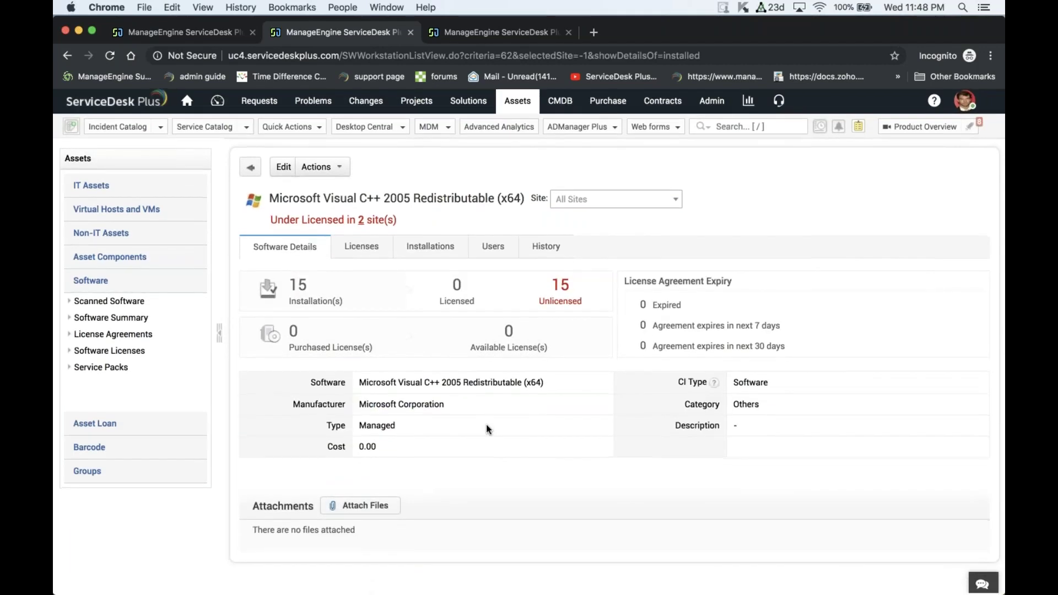
left_click(363, 258)
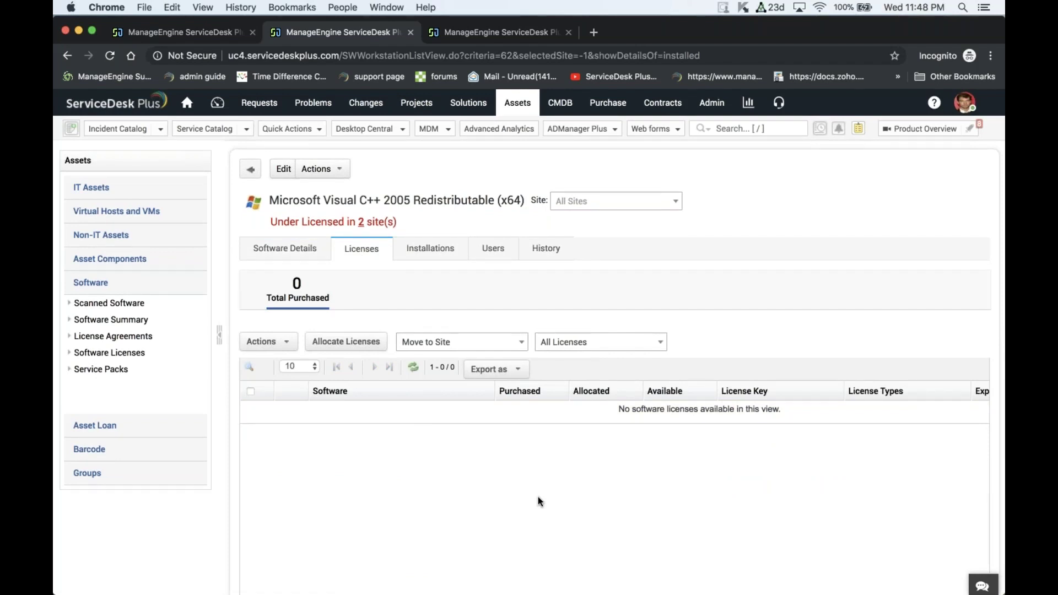
left_click(292, 251)
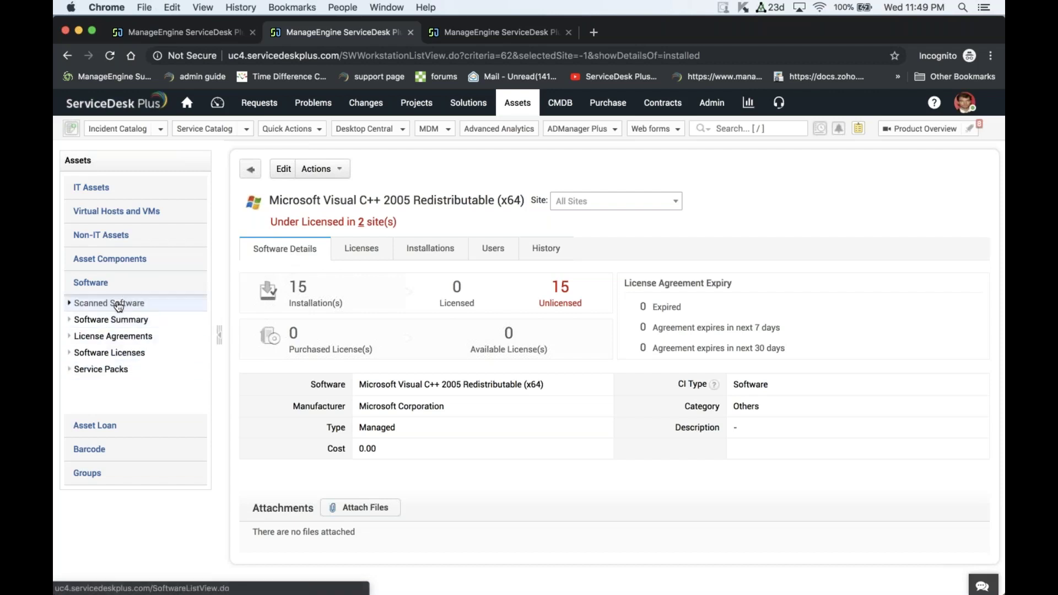
Open the software licenses list and check the license types and expiry of the listed licenses.
left_click(116, 355)
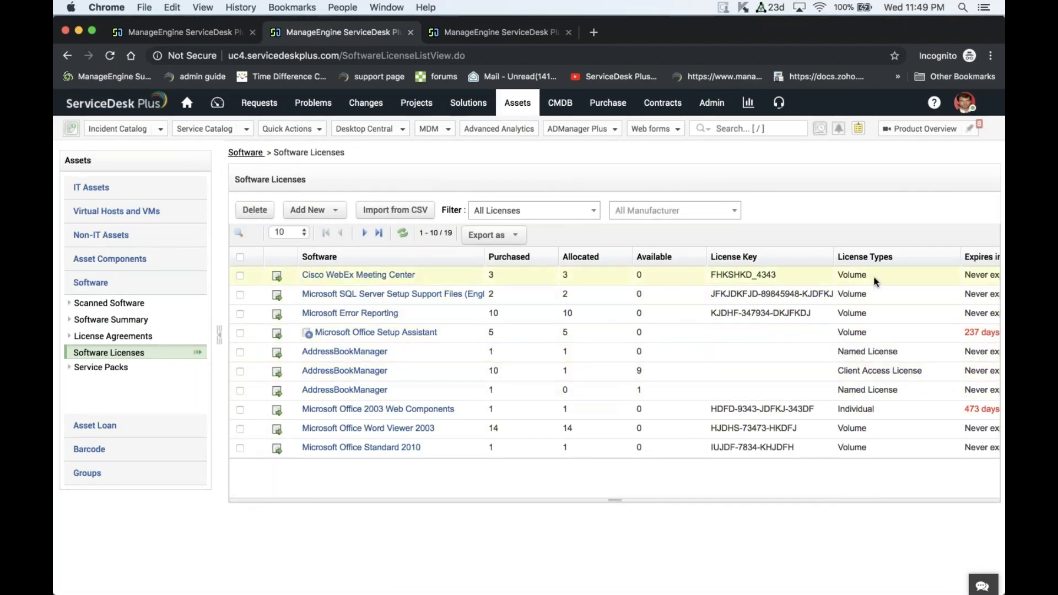
scroll(854, 330, "right", 2)
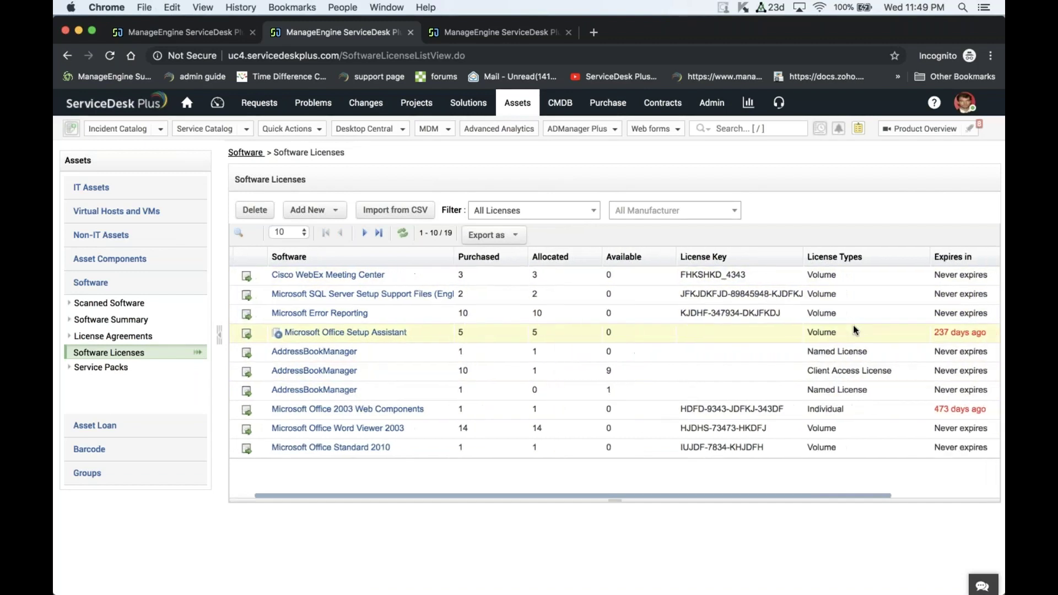
scroll(854, 326, "left", 2)
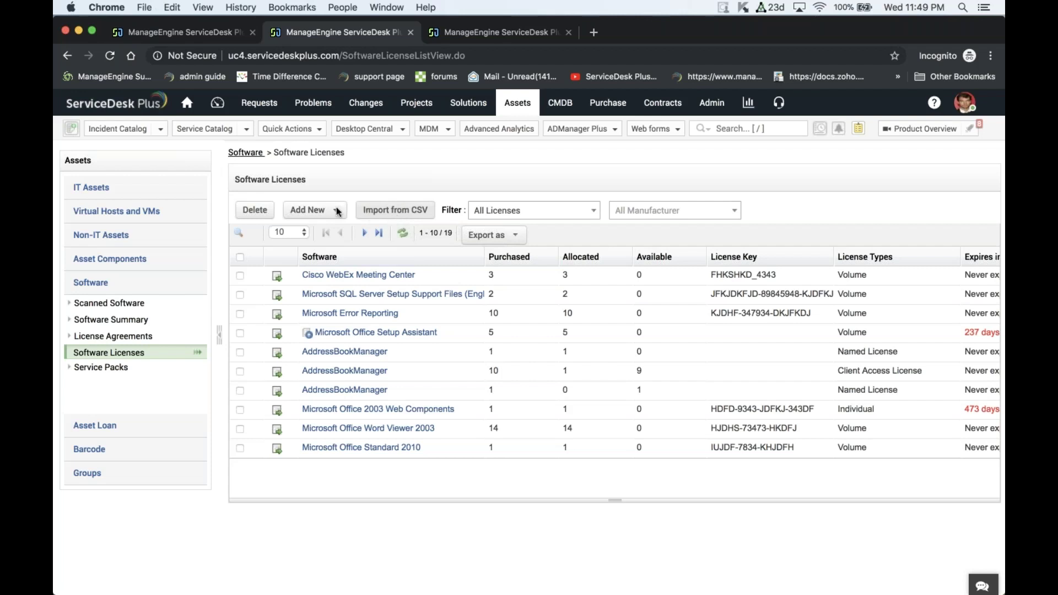
Start a new standard license, look through the manufacturers, and choose Microsoft Visual C++ 2005 Redistributable (x64) as the managed software under Microsoft Corporation.
left_click(311, 210)
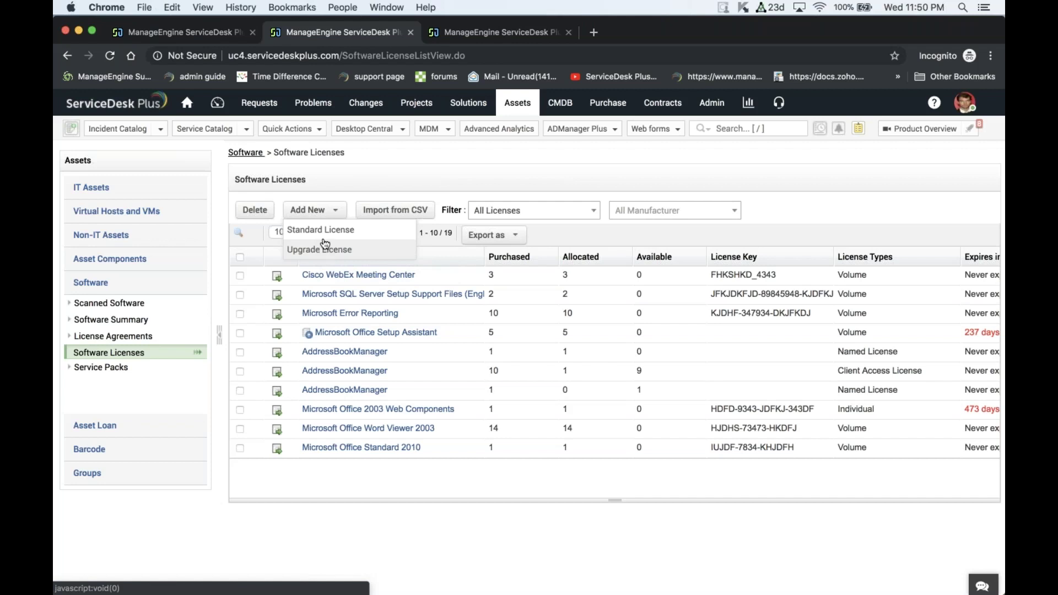
left_click(330, 231)
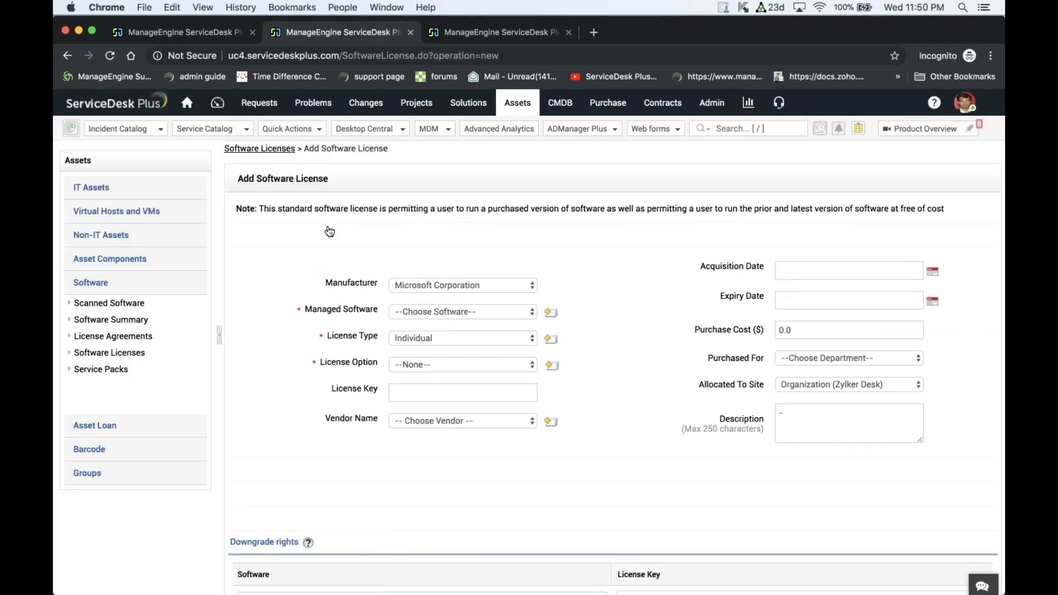
left_click(450, 285)
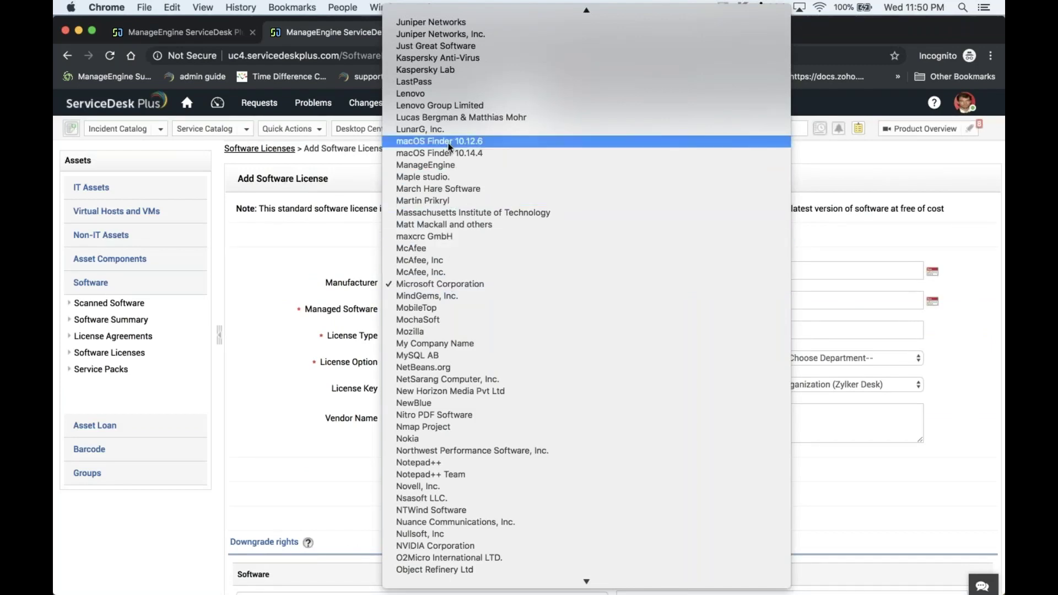
scroll(448, 144, "up", 10)
scroll(448, 143, "up", 5)
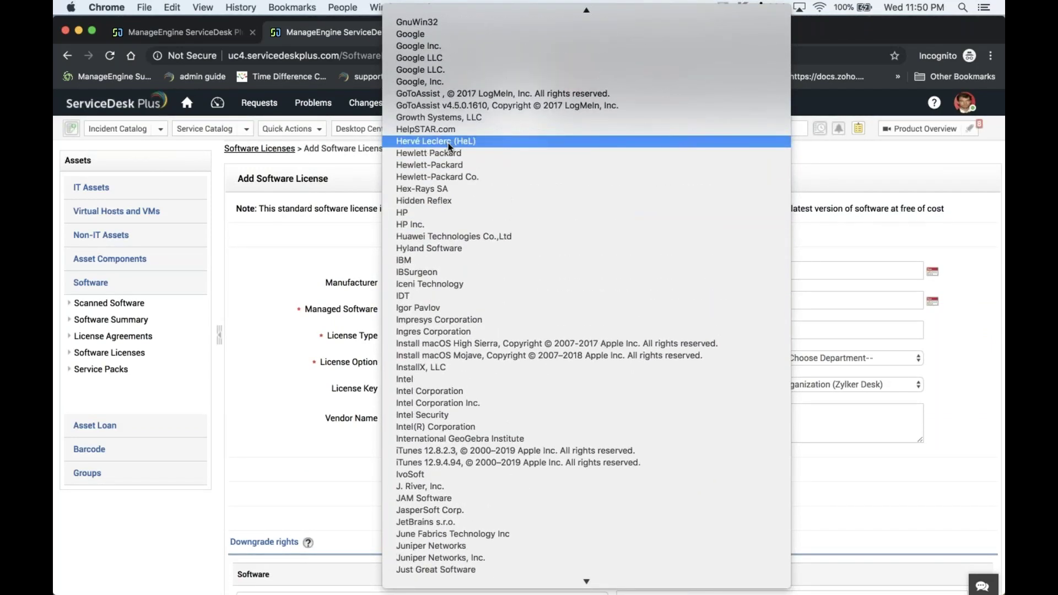
scroll(448, 143, "up", 15)
scroll(448, 143, "down", 20)
left_click(303, 254)
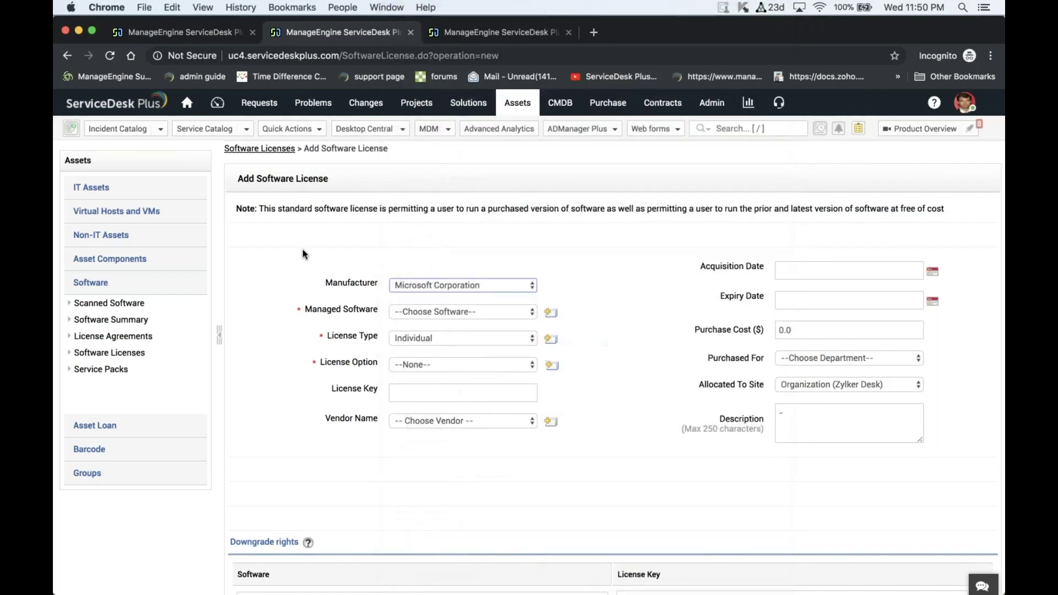
left_click(440, 312)
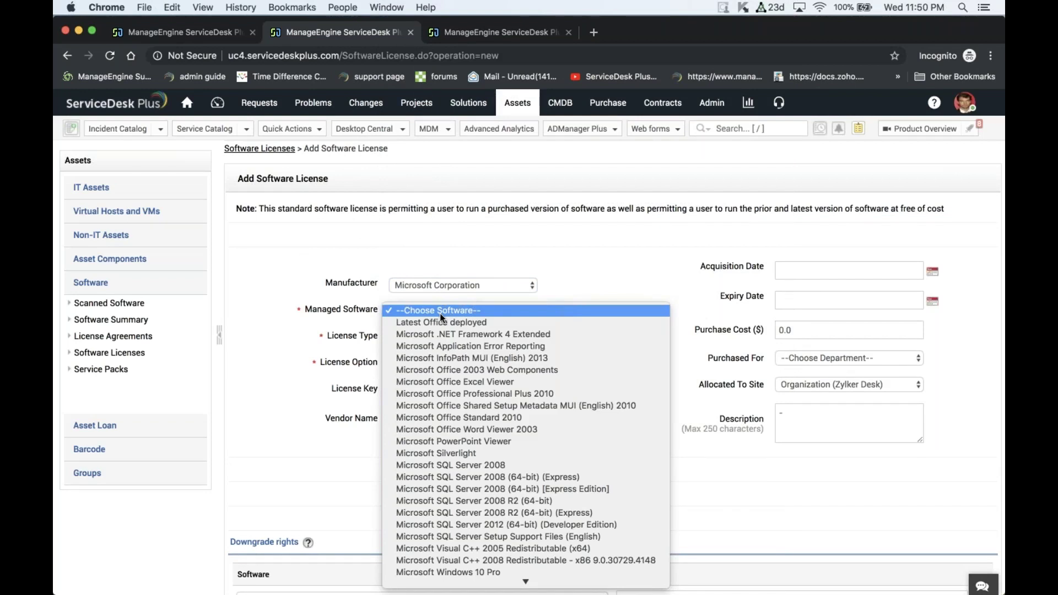
left_click(488, 550)
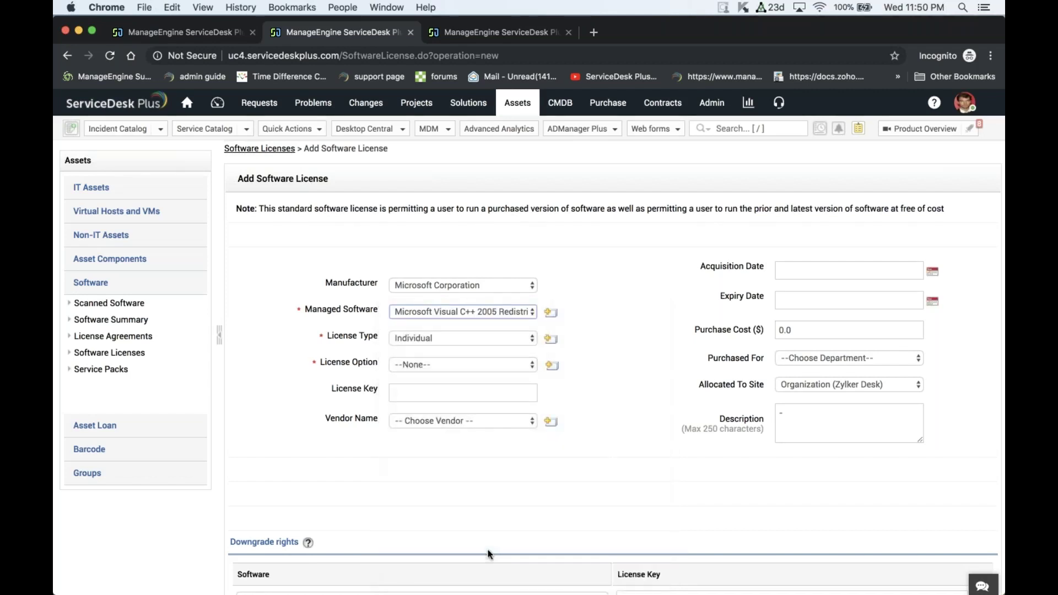
Try Client Access License as the license type and look at its available license options.
left_click(487, 345)
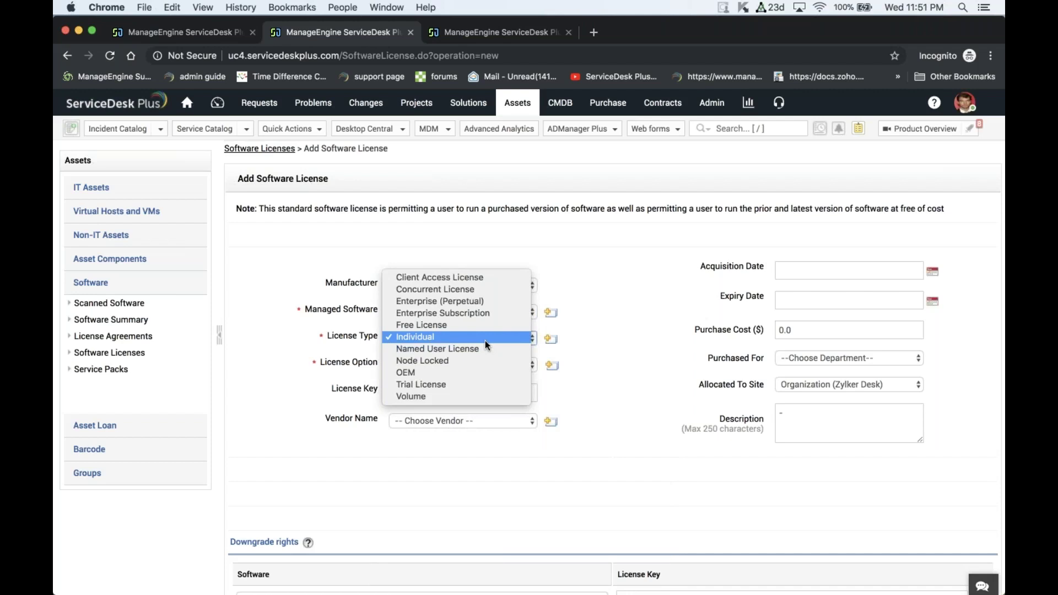
left_click(483, 281)
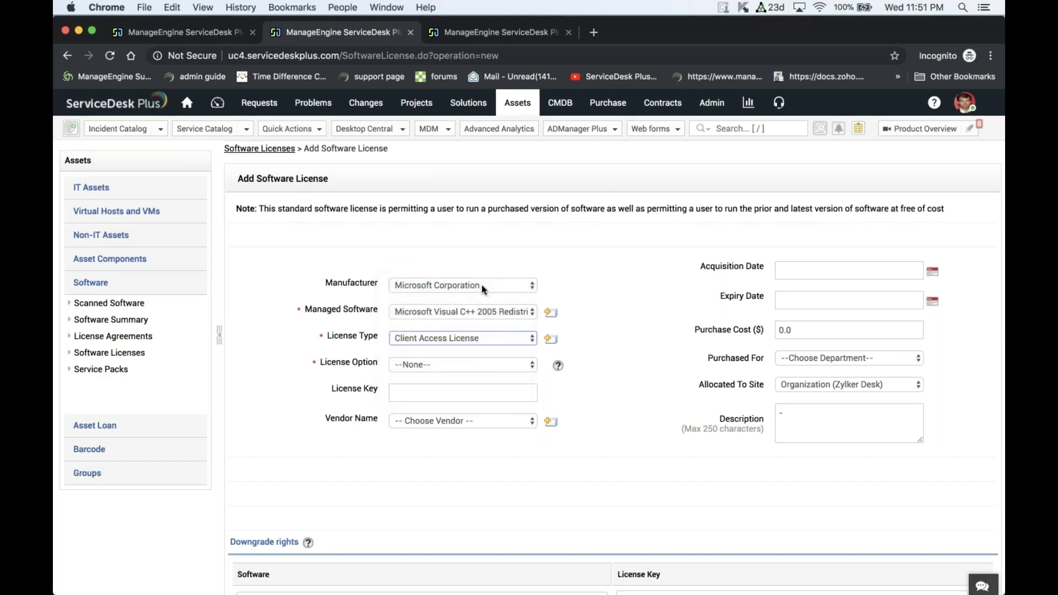
left_click(444, 366)
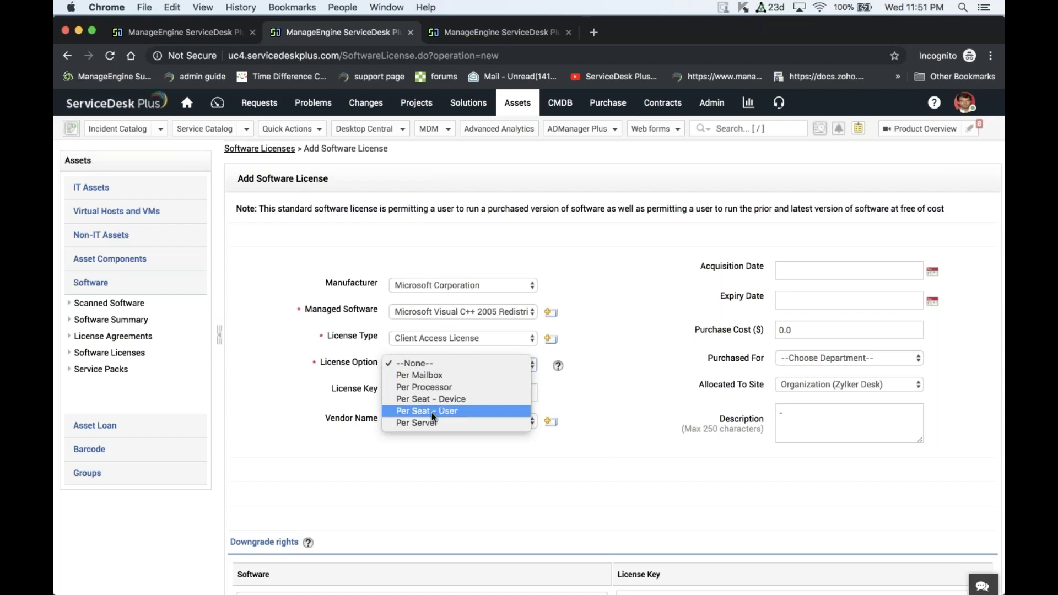
left_click(473, 338)
Set the license type to Concurrent License and allow 25 users per installation.
left_click(473, 338)
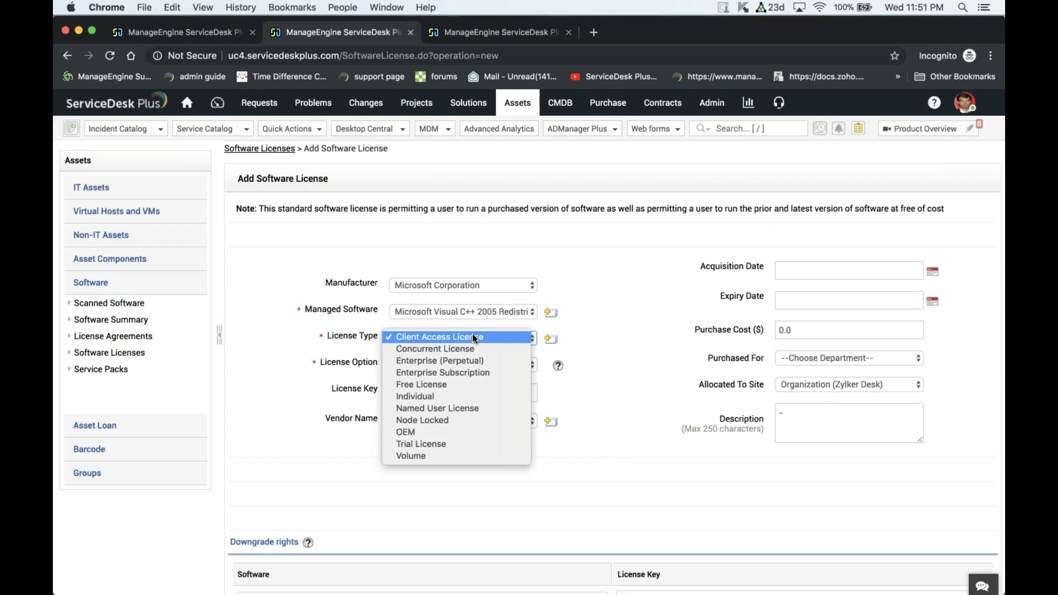
left_click(468, 348)
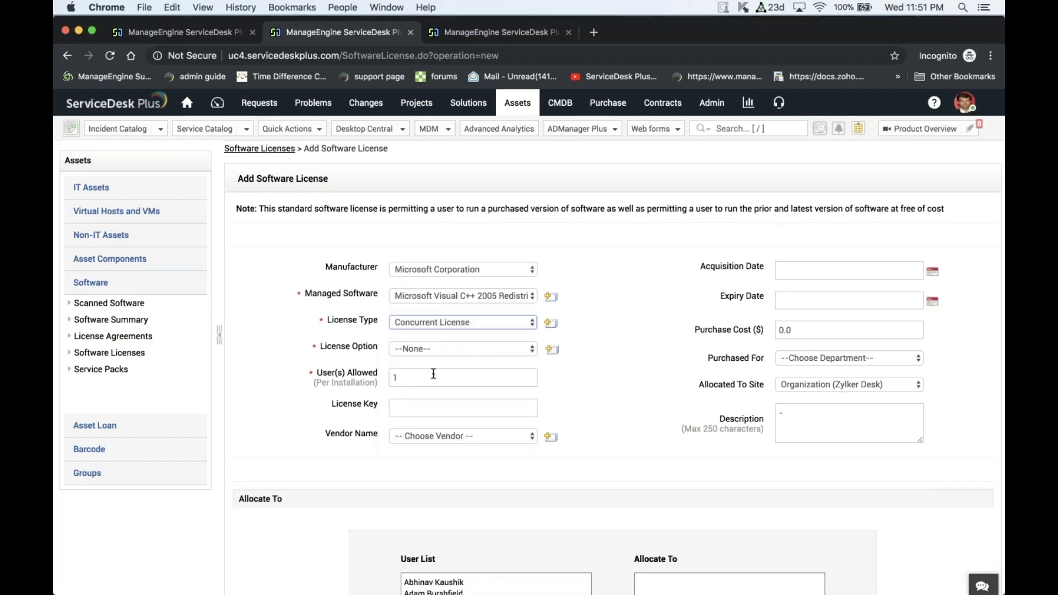
left_click(412, 380)
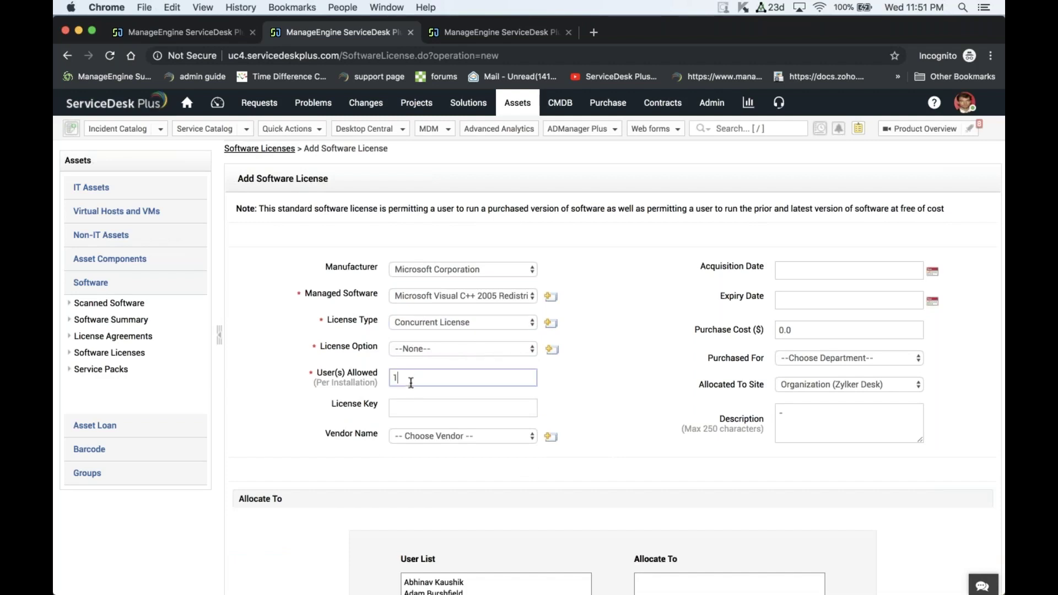
key("BackSpace")
type("25")
Set the license option to Full Packaged Product (FPP) and view the section for allocating the license to users.
left_click(449, 352)
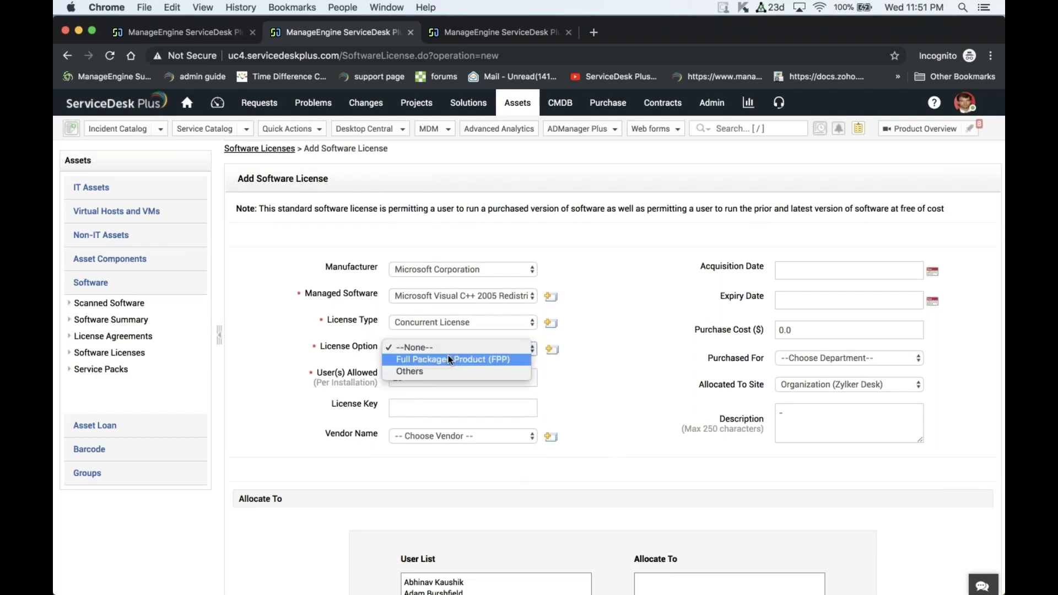
left_click(448, 358)
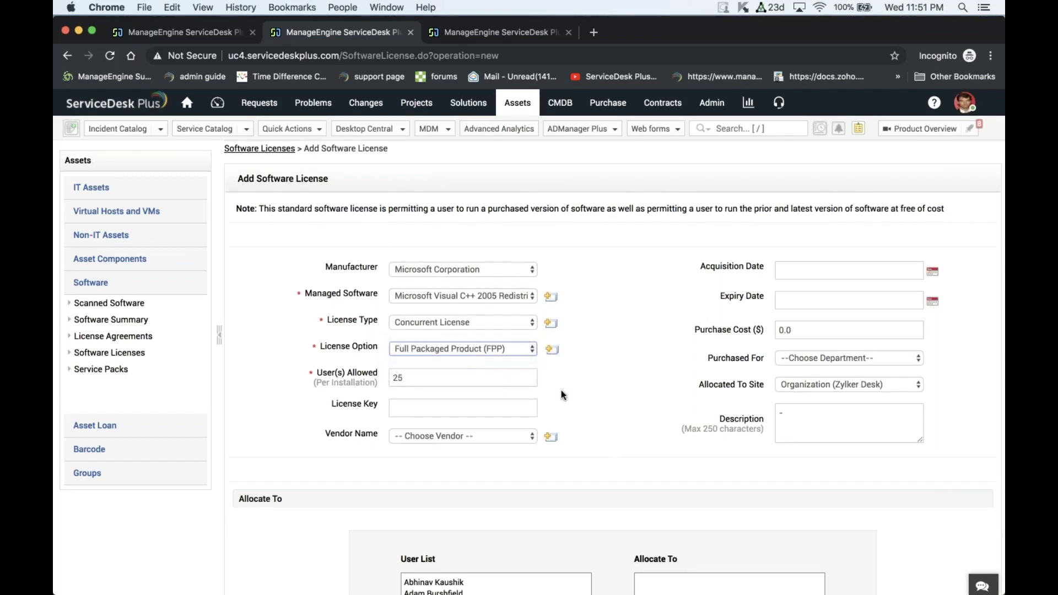
scroll(561, 395, "down", 5)
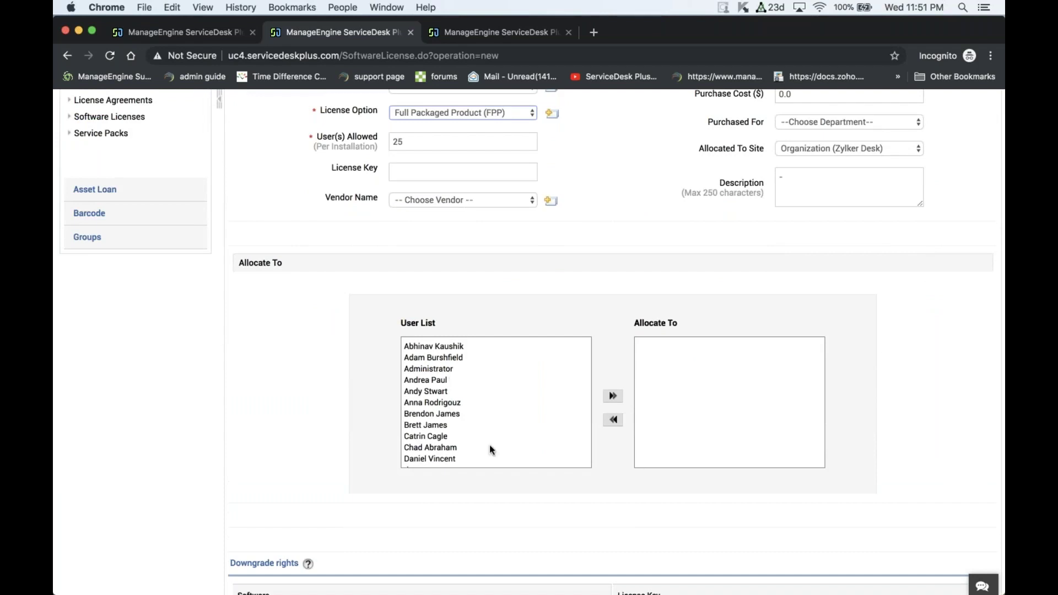
Try Named User License as the license type and look at its user allocation section.
scroll(491, 450, "up", 3)
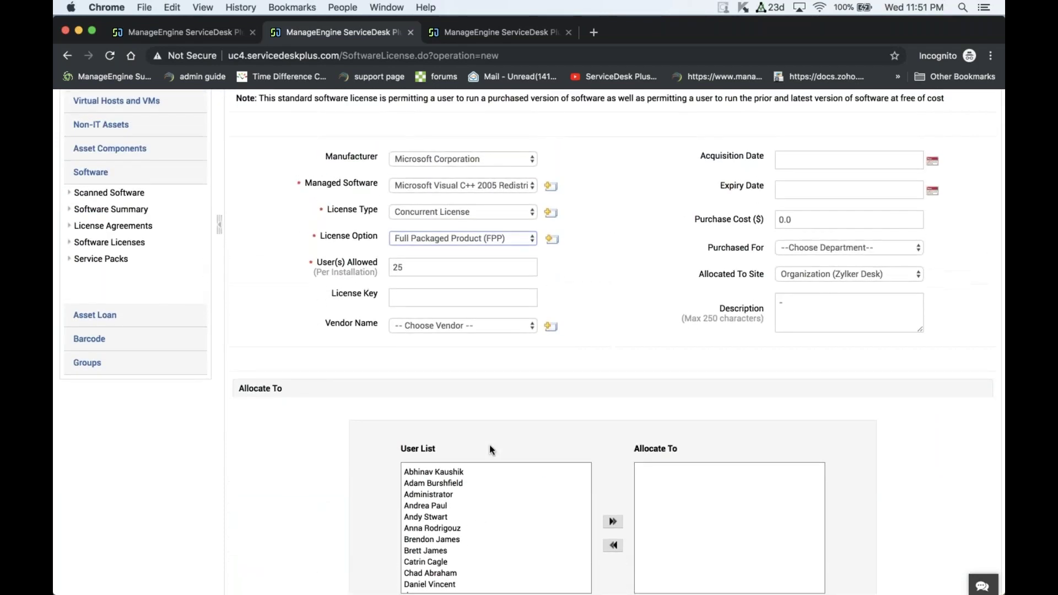
left_click(455, 214)
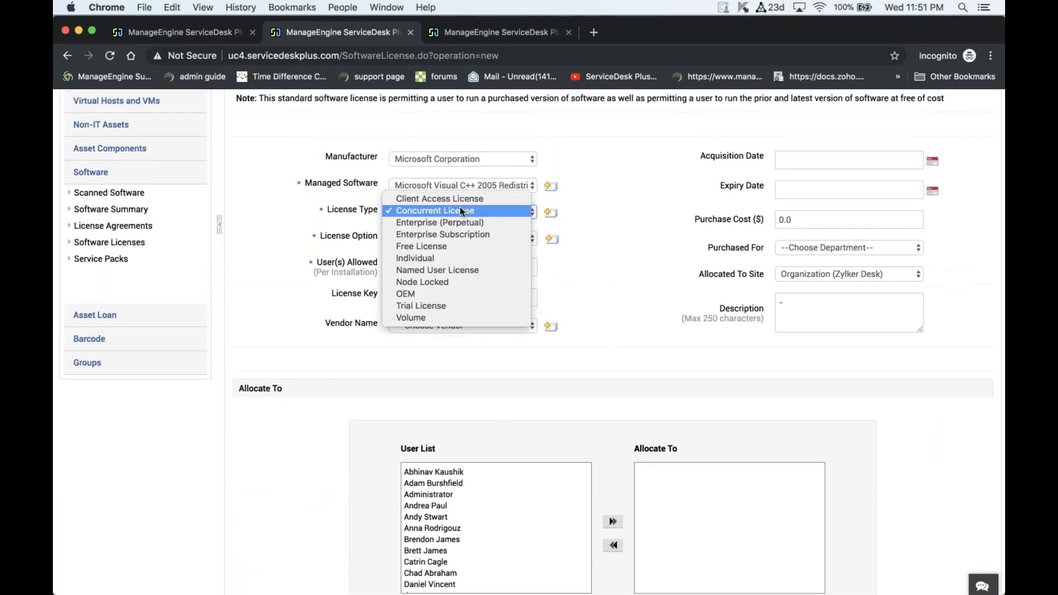
left_click(446, 271)
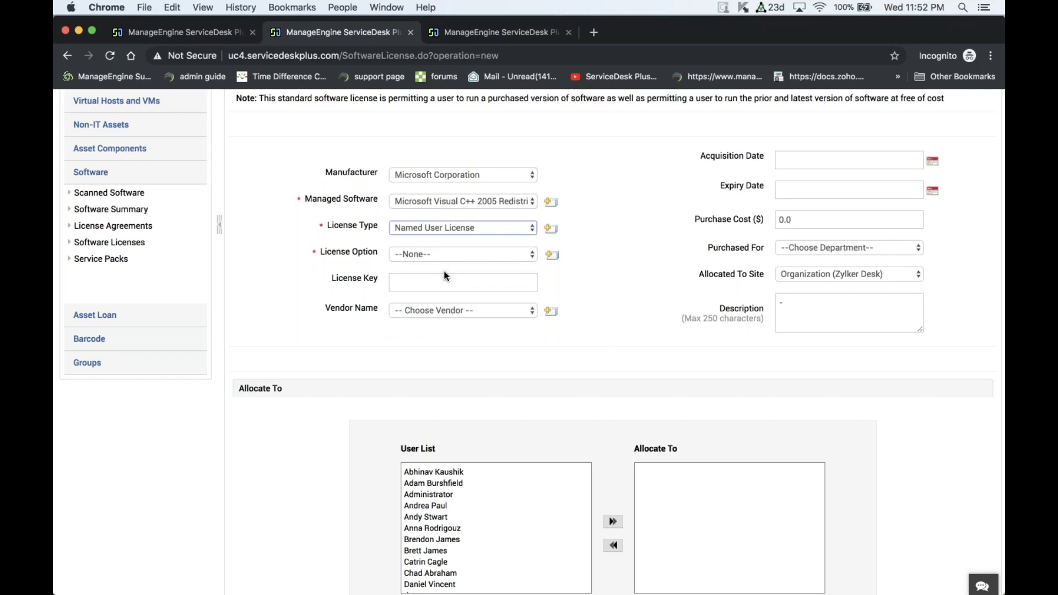
scroll(447, 275, "down", 3)
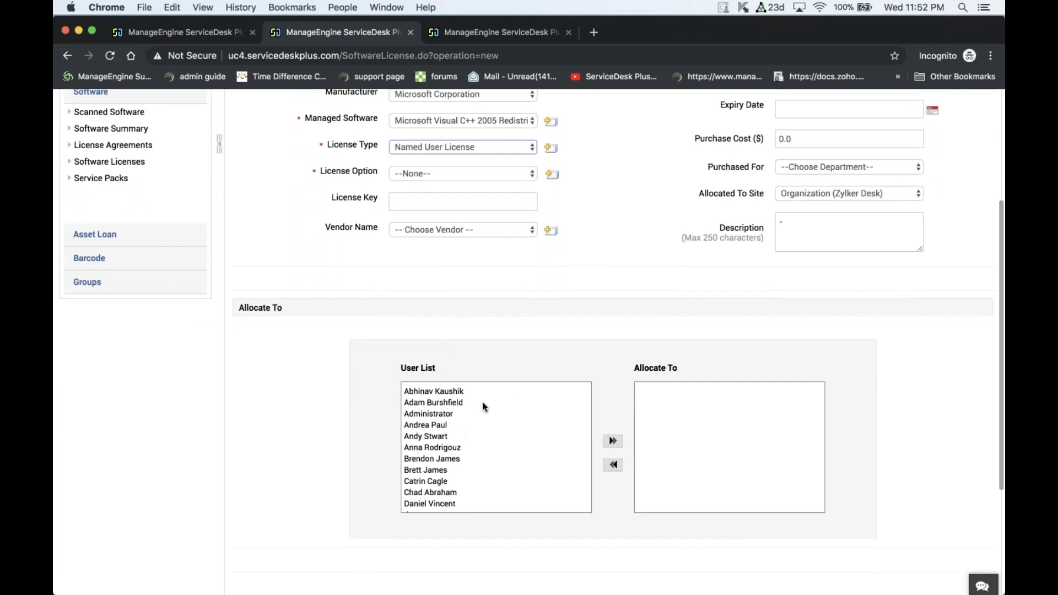
scroll(529, 411, "up", 1)
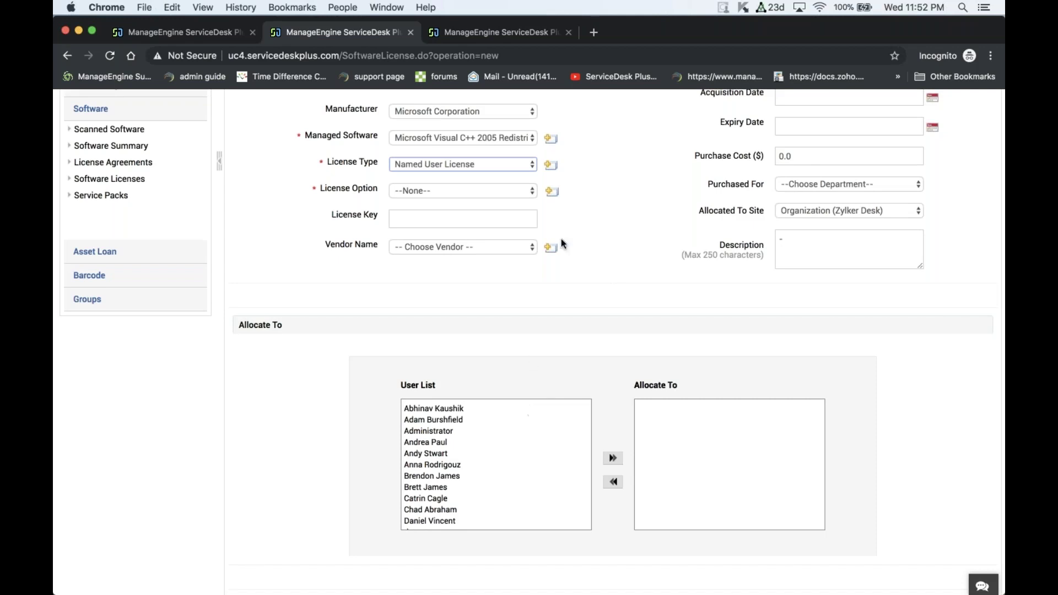
Try Node Locked and OEM as license types and look at the fields each one requires.
left_click(499, 190)
left_click(500, 189)
left_click(489, 169)
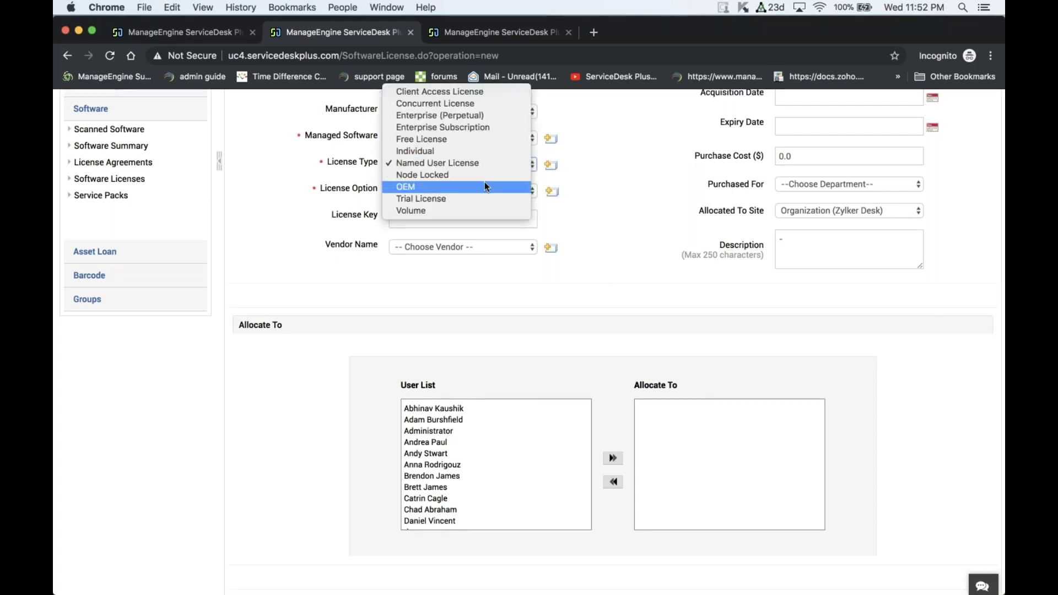
left_click(485, 176)
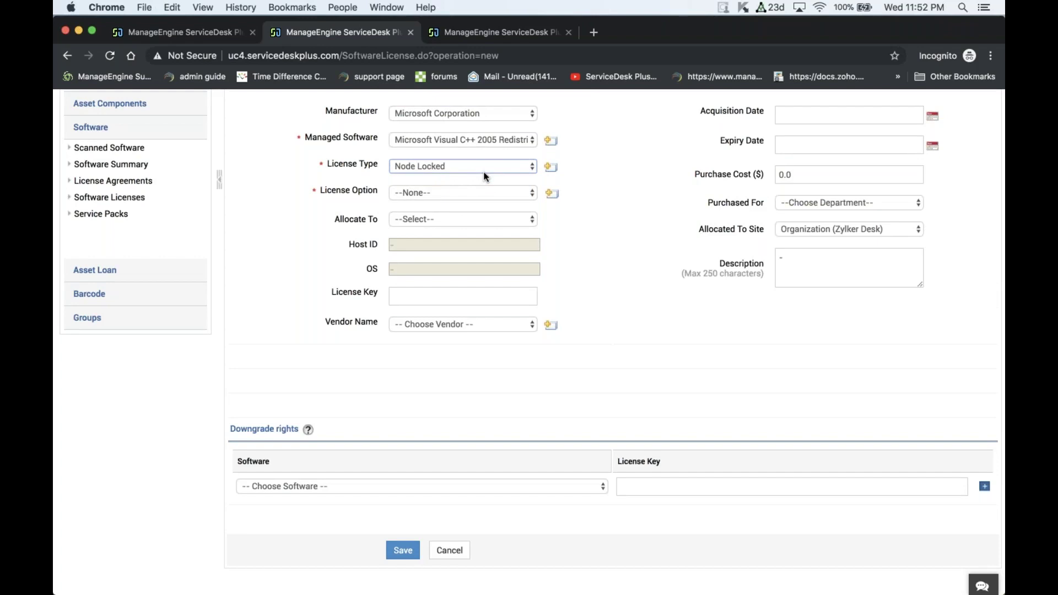
left_click(483, 172)
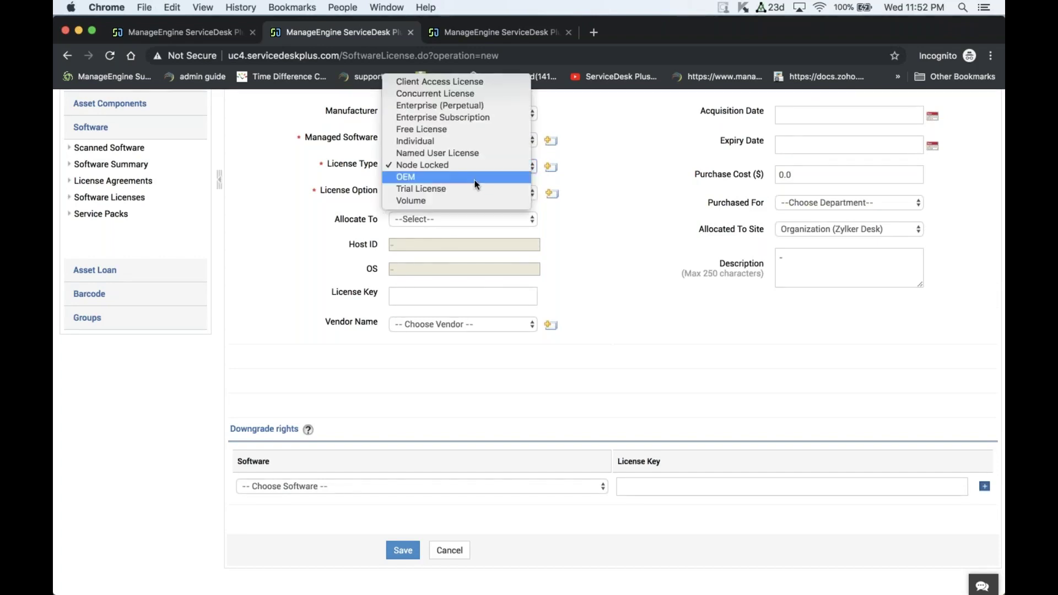
left_click(474, 180)
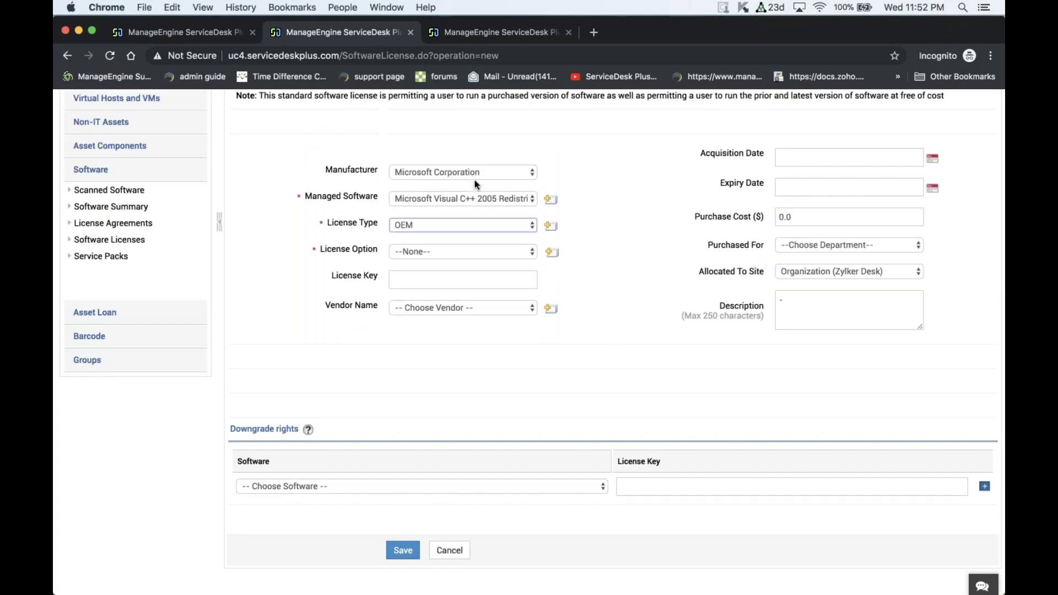
Set the license type to Volume and the license option to Enterprise Agreement.
left_click(466, 227)
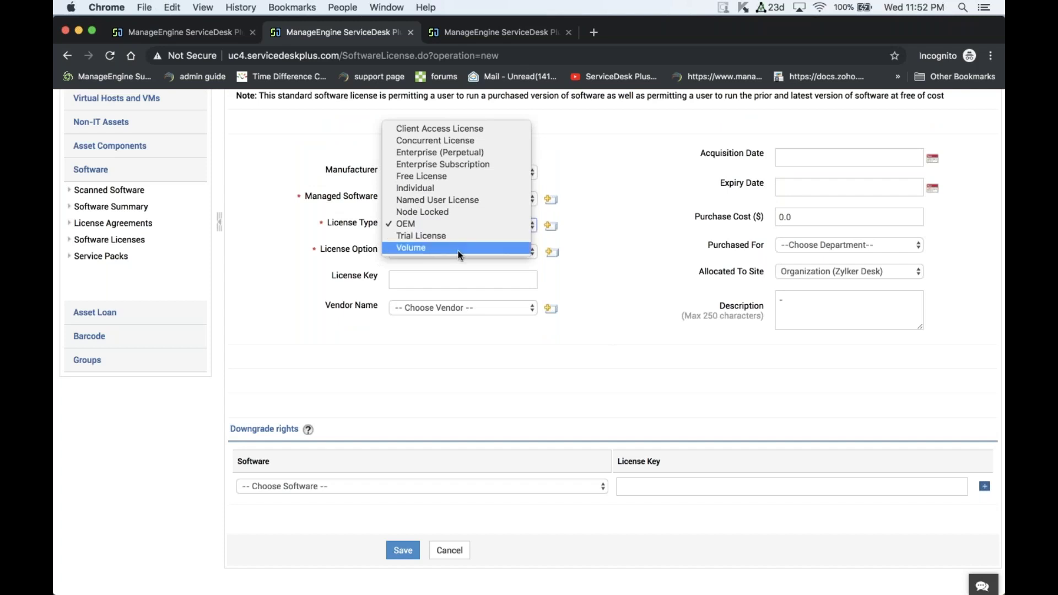
left_click(458, 249)
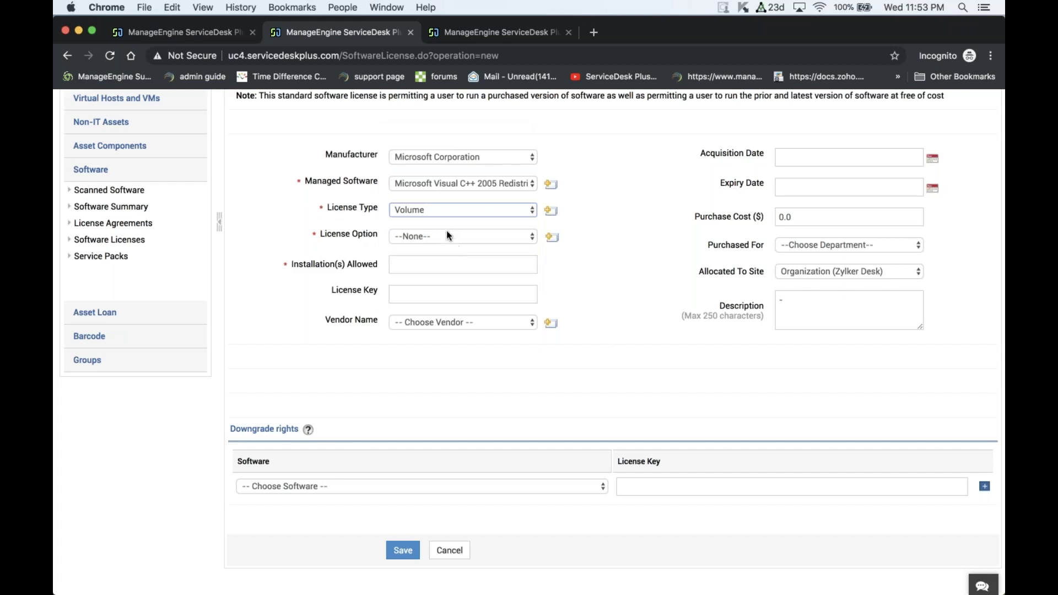
left_click(443, 236)
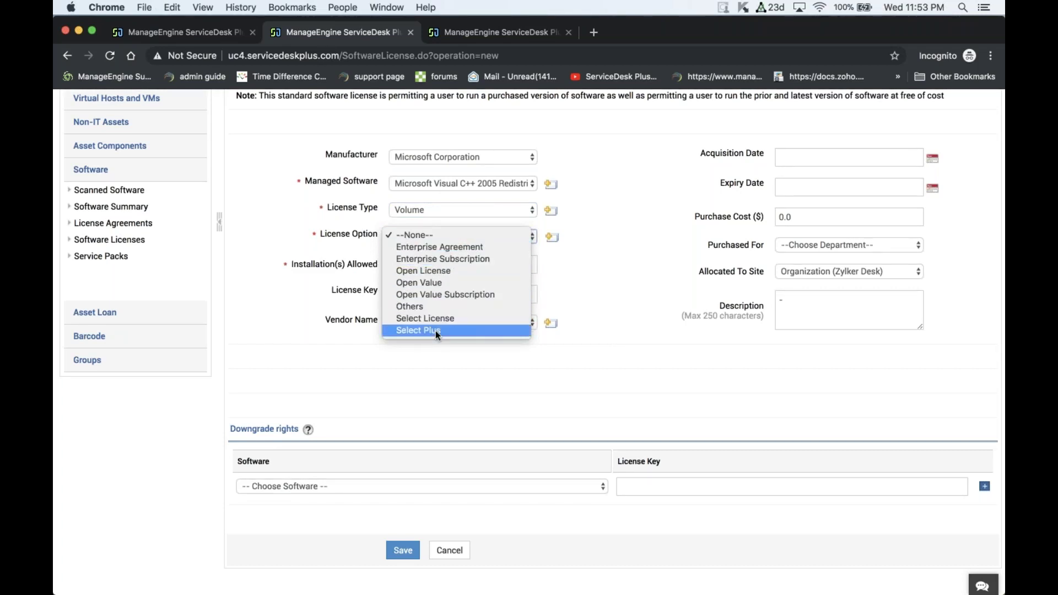
left_click(469, 247)
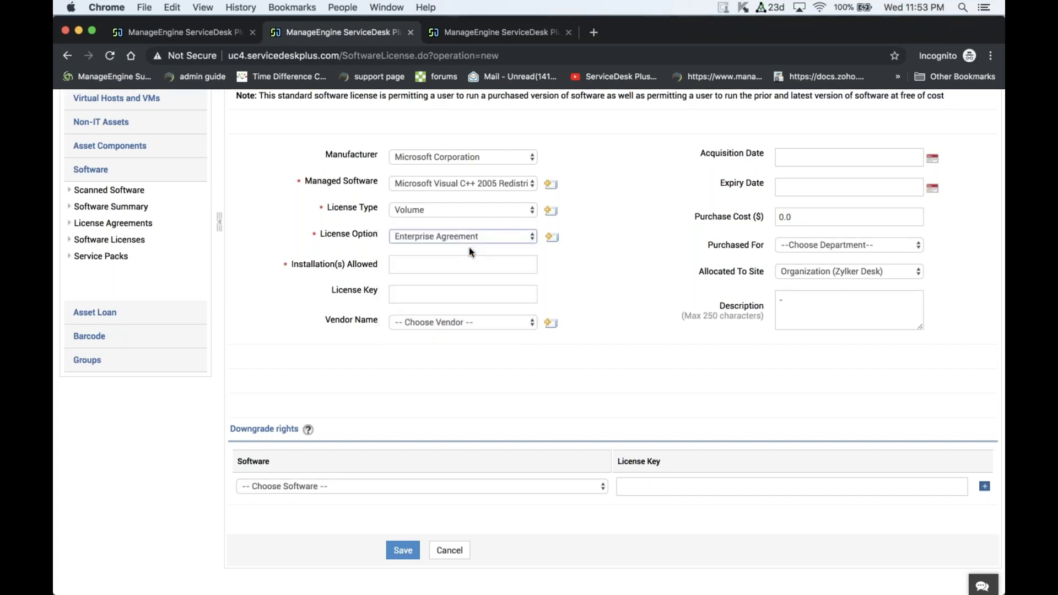
Allow 100 installations, enter the license key, and choose Bytes Technology Group as the vendor.
left_click(435, 263)
type("100")
left_click(425, 301)
type("qwerty")
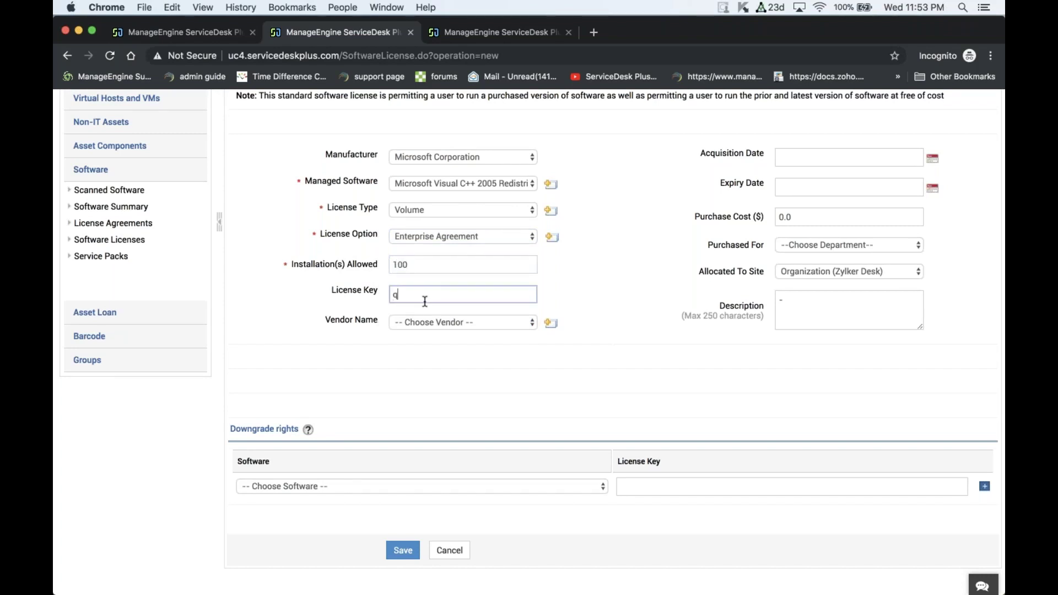
left_click(481, 322)
left_click(479, 345)
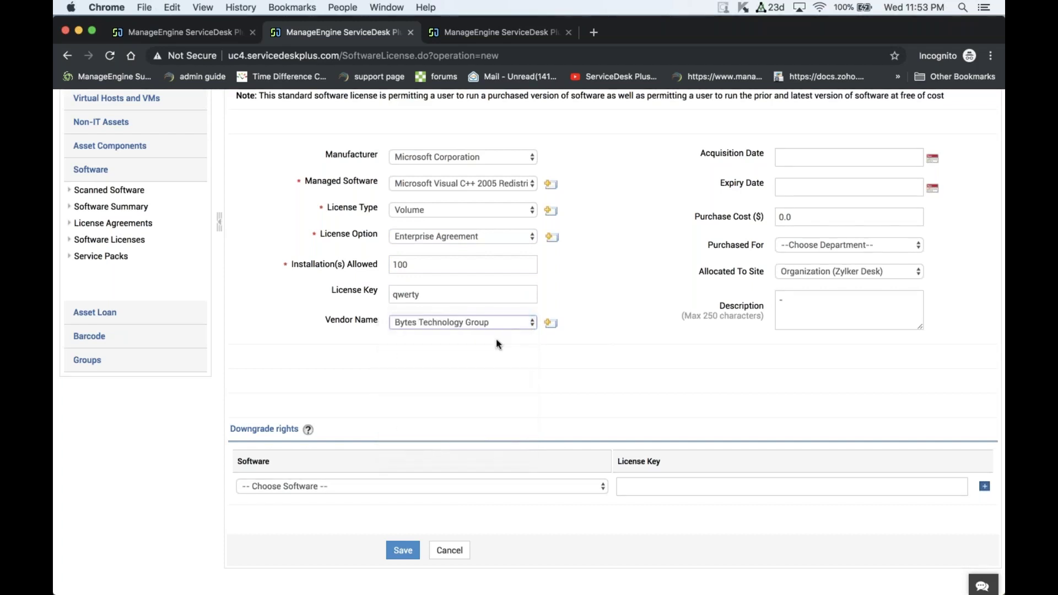
Set the license's acquisition date to 2019-06-19 and its expiry date to 2020-06-19.
left_click(933, 159)
left_click(862, 284)
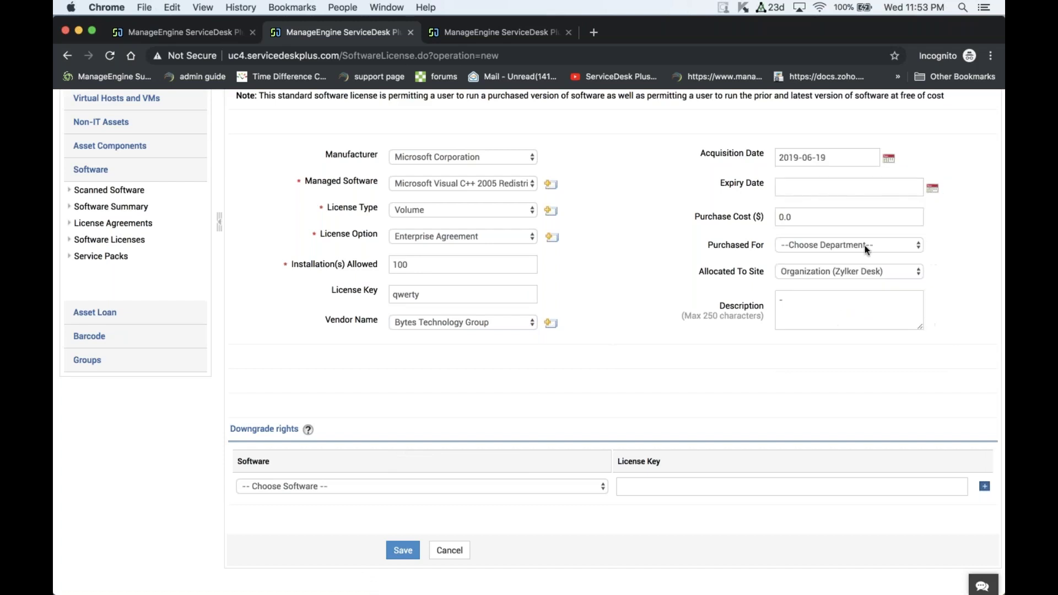
left_click(935, 190)
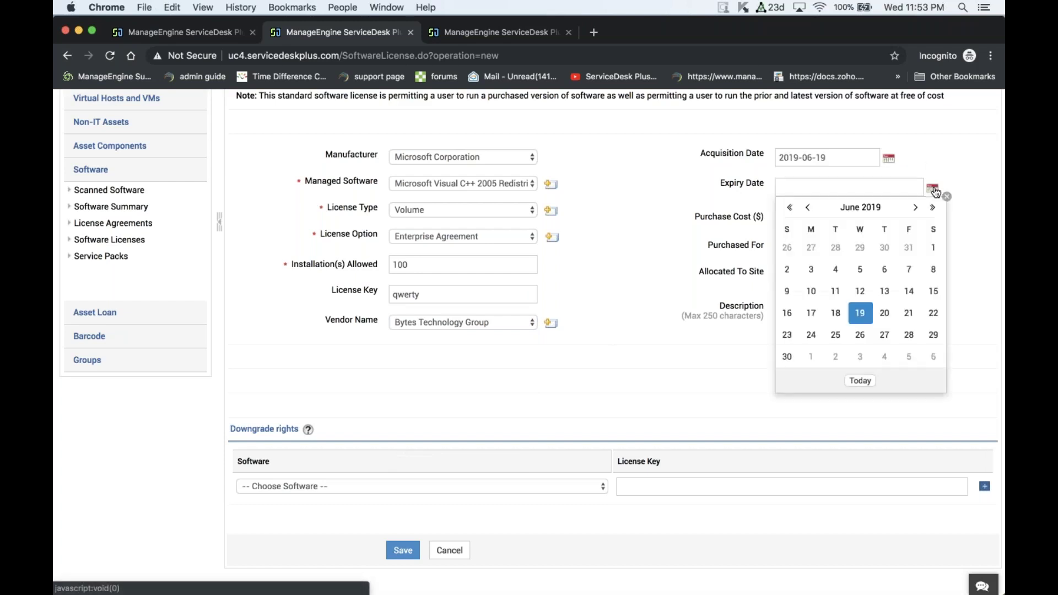
left_click(933, 210)
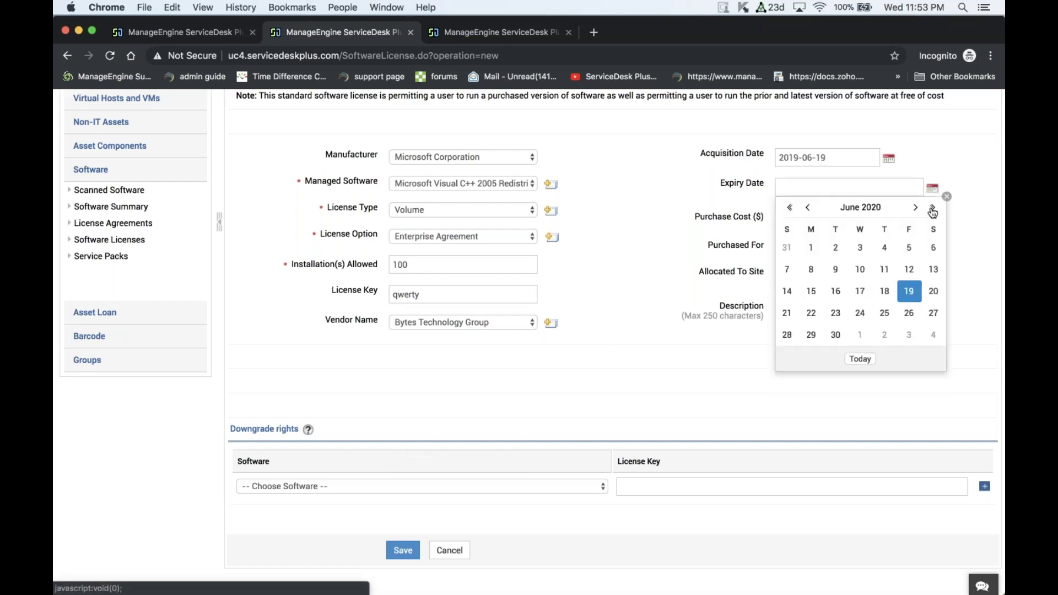
left_click(910, 292)
left_click(825, 221)
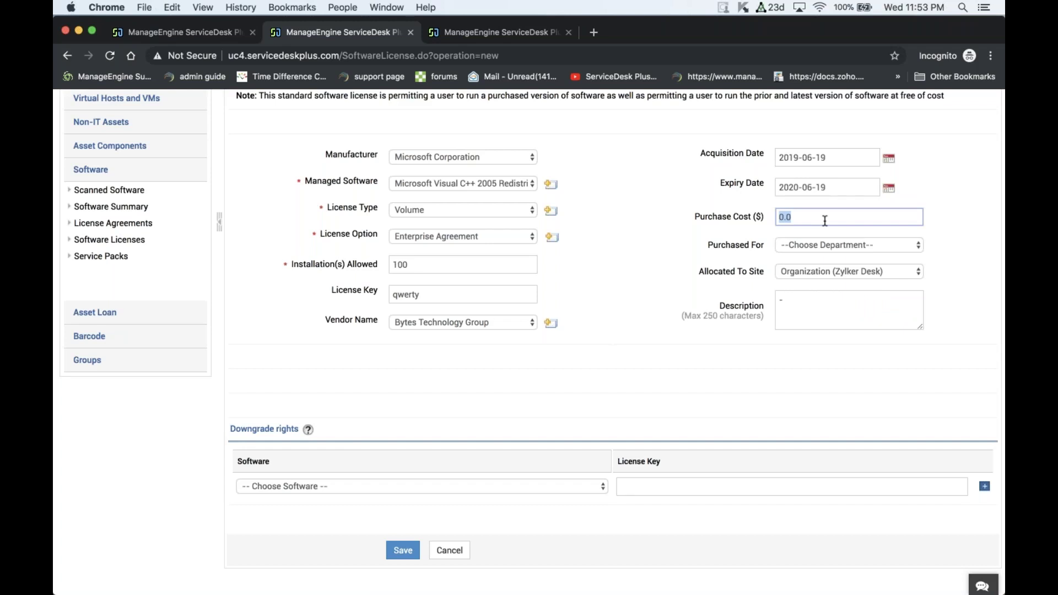
Try New York as the allocated site, and restore Organization (Zylker Desk).
left_click(842, 271)
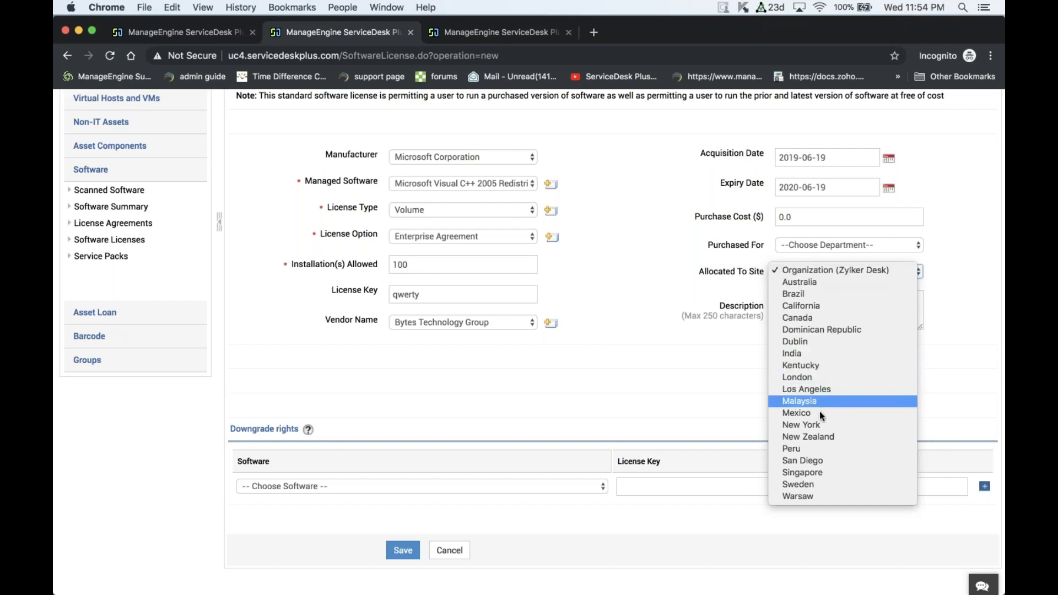
left_click(817, 426)
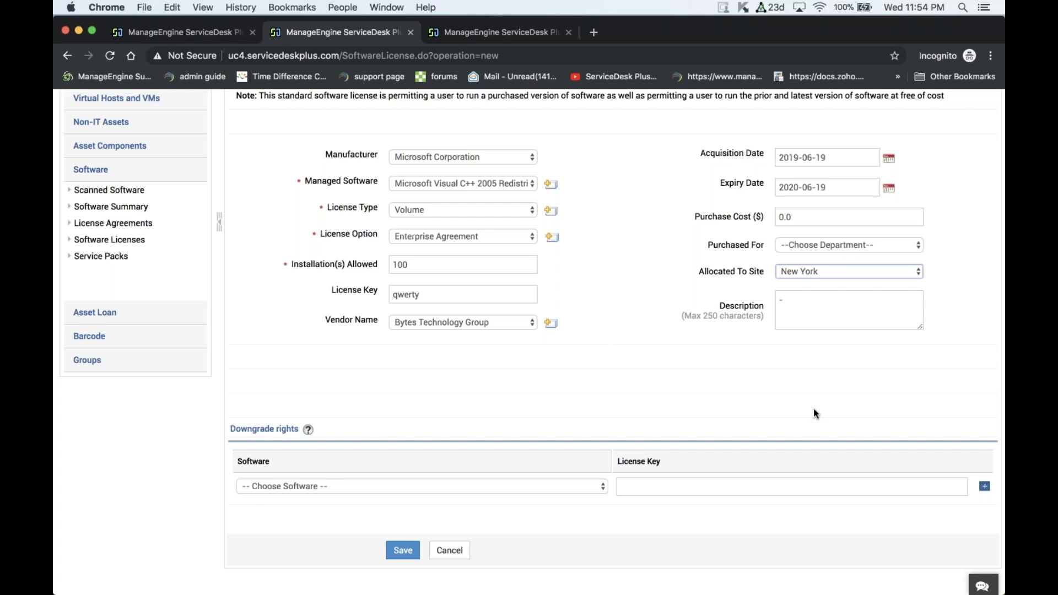
left_click(840, 271)
left_click(882, 115)
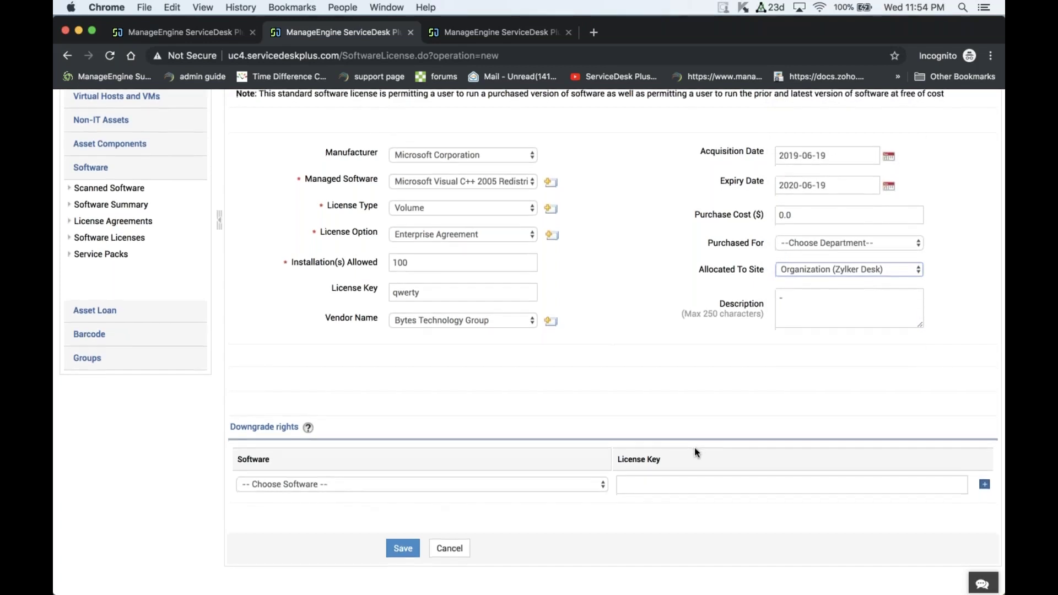
Save the software license and filter the scanned software list by names containing 2005.
left_click(403, 551)
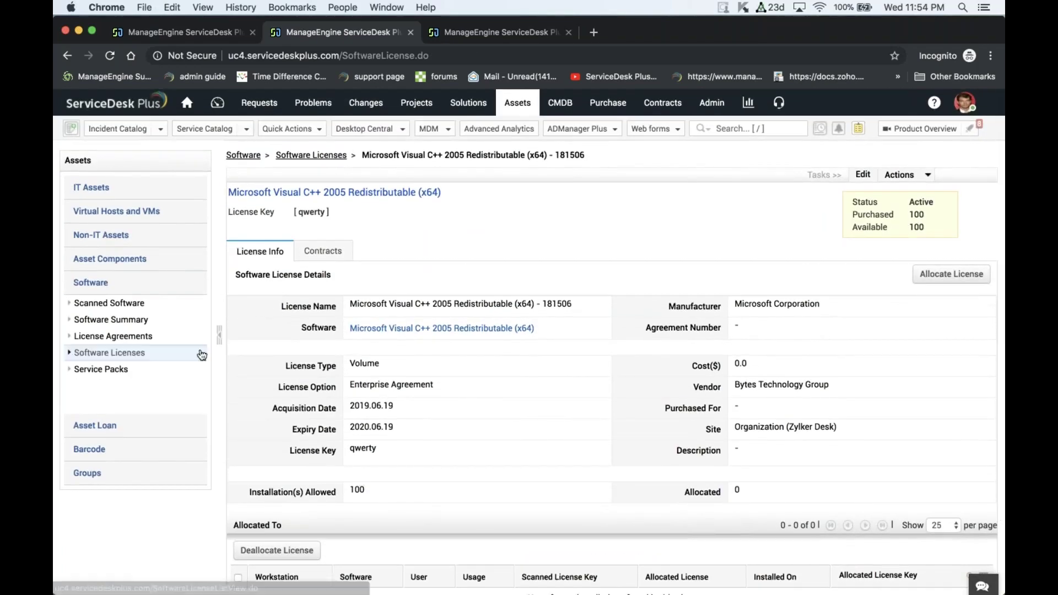
left_click(144, 305)
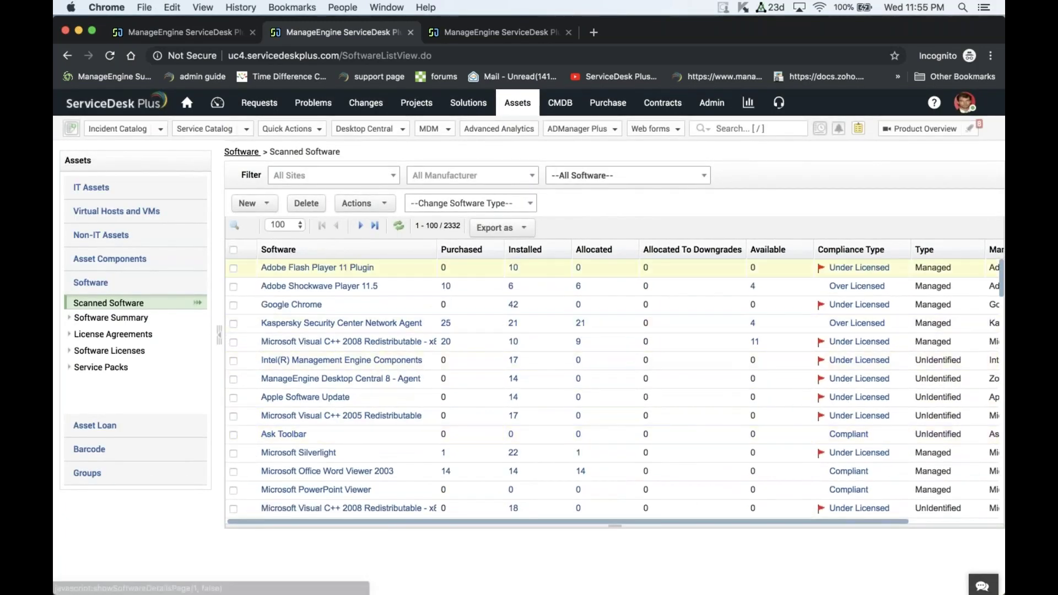
left_click(233, 226)
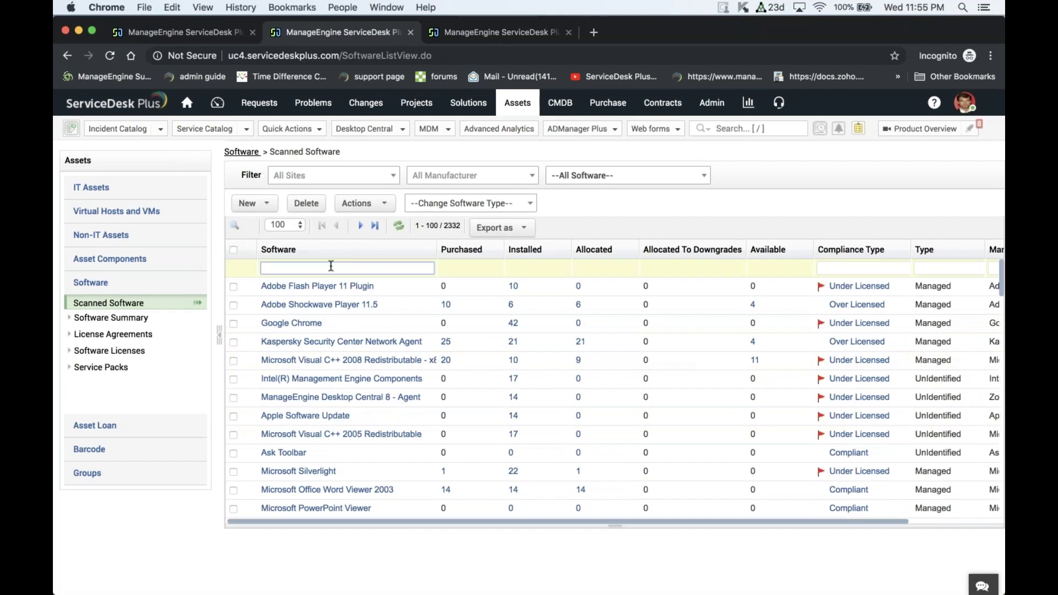
type("2005")
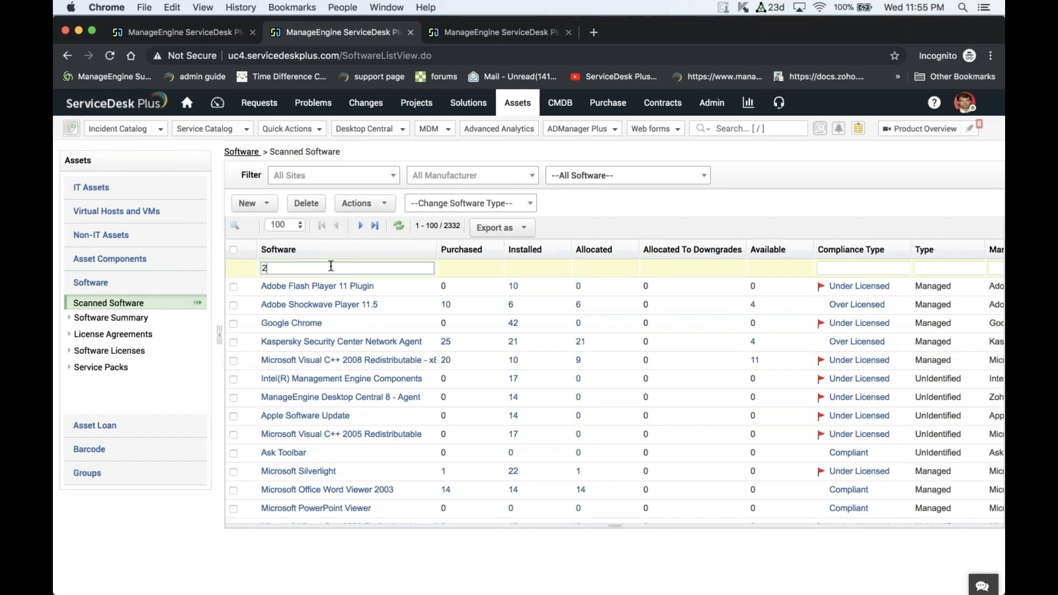
key("Return")
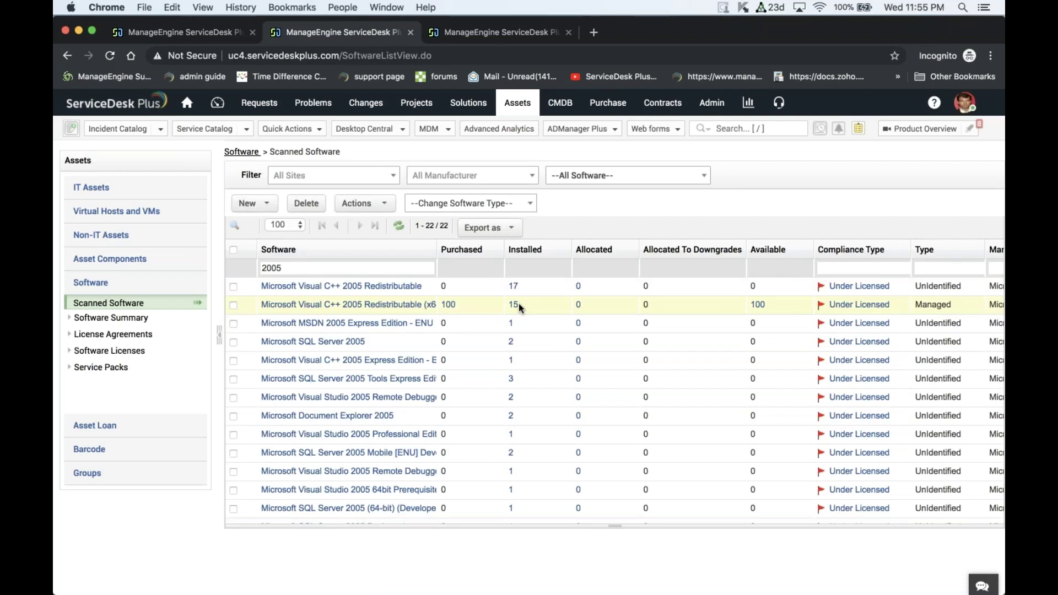
Open Microsoft Visual C++ 2005 Redistributable (x64) from its allocated count and view its available licenses and its installations.
left_click(578, 305)
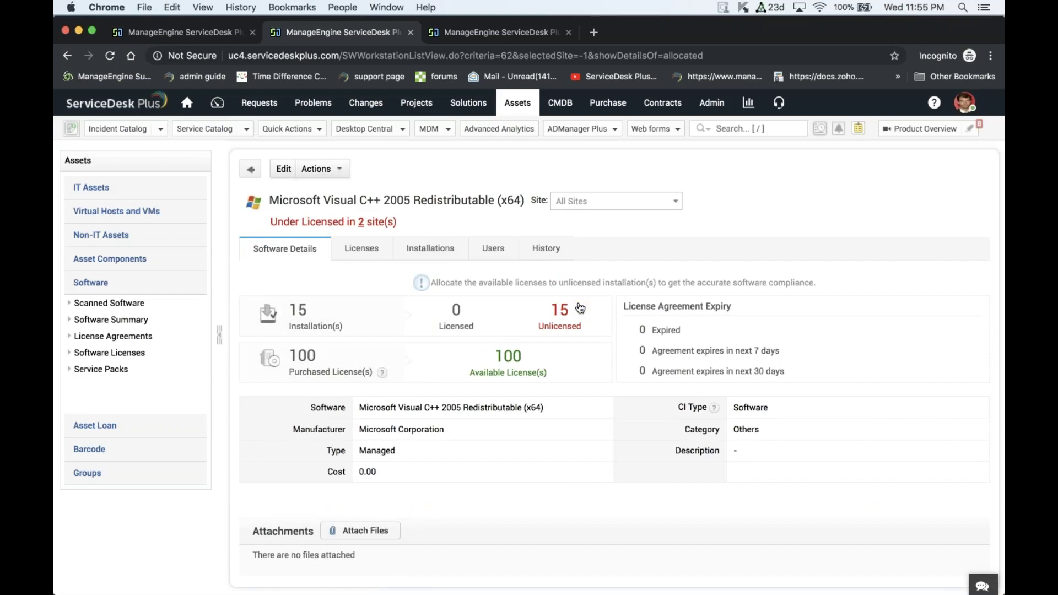
left_click(509, 365)
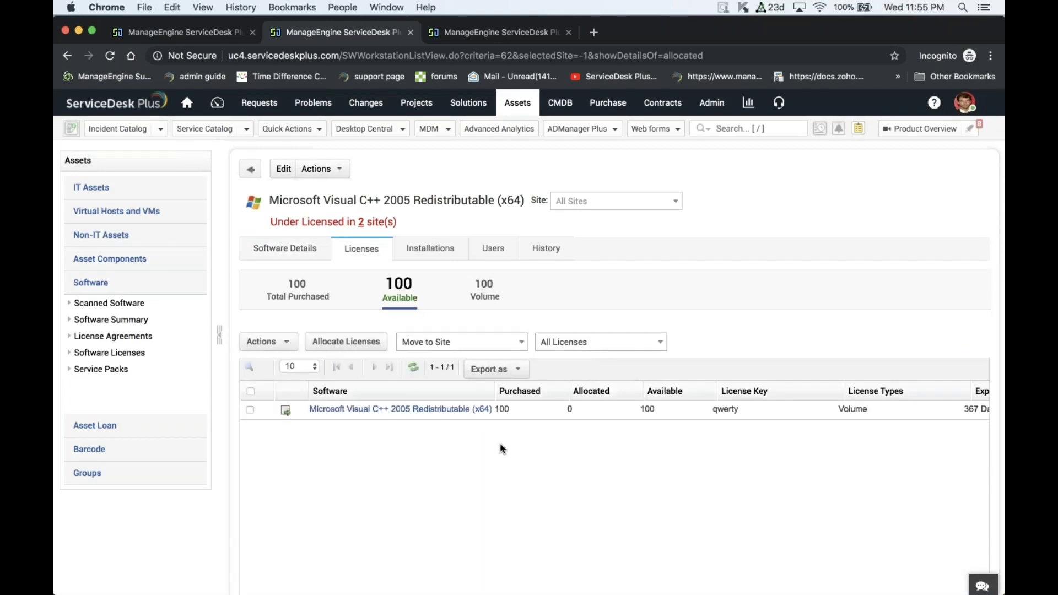
left_click(439, 260)
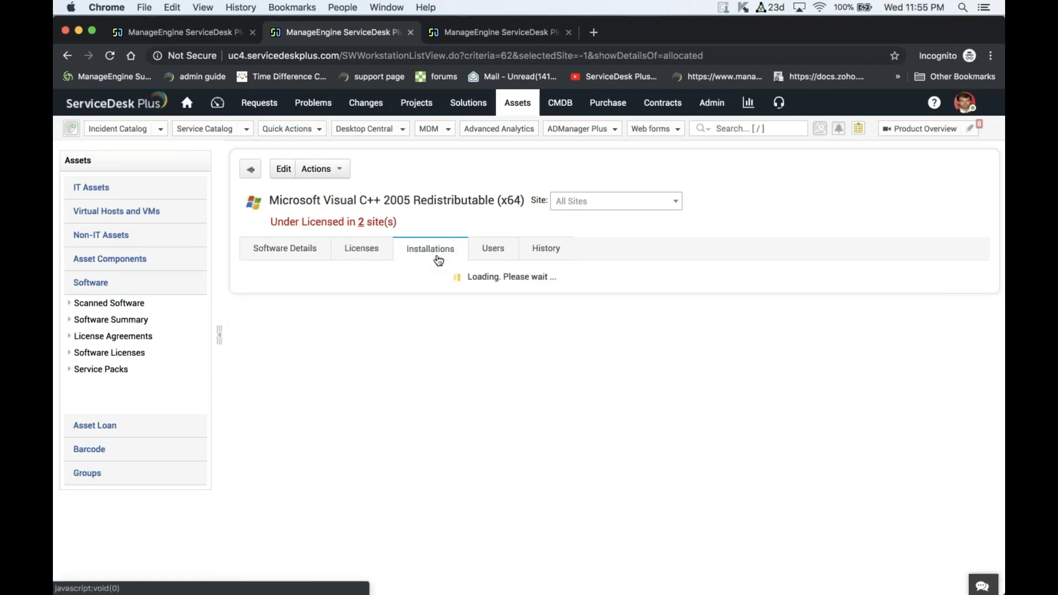
Allocate the Volume license to all unlicensed installations of Microsoft Visual C++ 2005 Redistributable (x64), and return to the scanned software list.
left_click(251, 392)
left_click(279, 341)
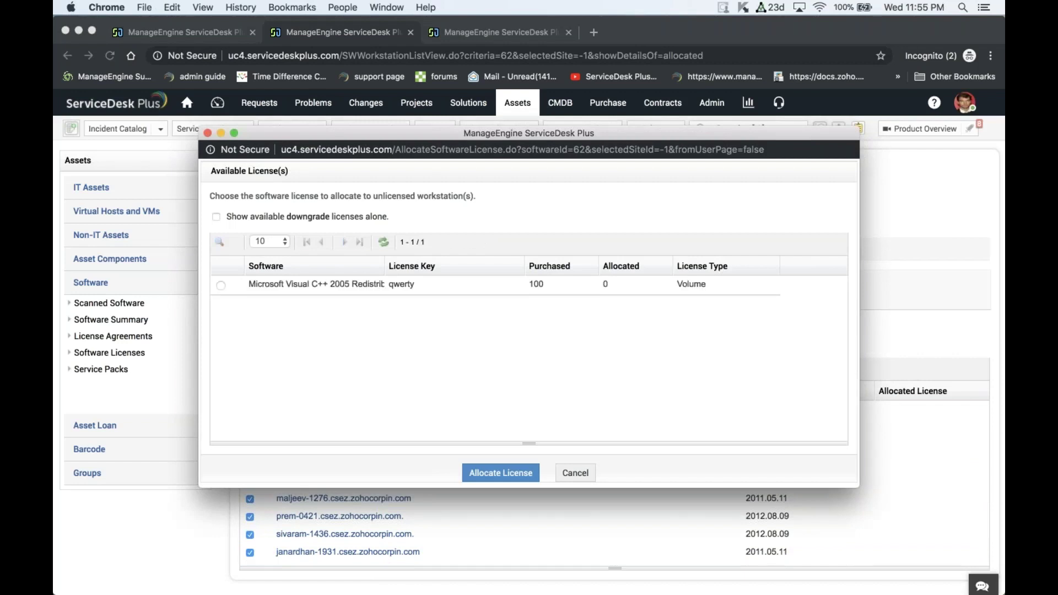
left_click(222, 286)
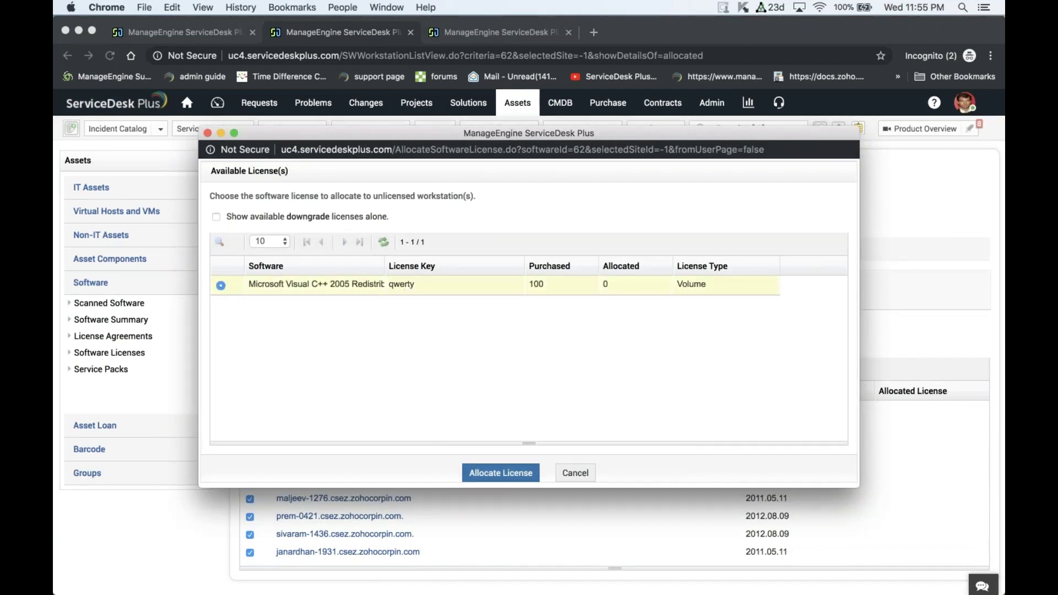
left_click(509, 481)
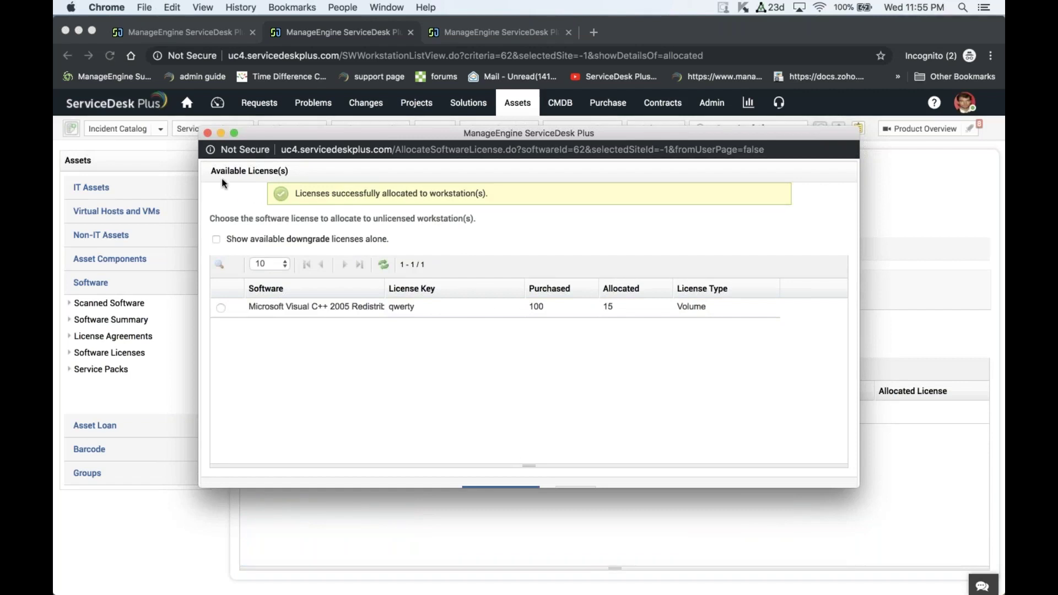
left_click(208, 134)
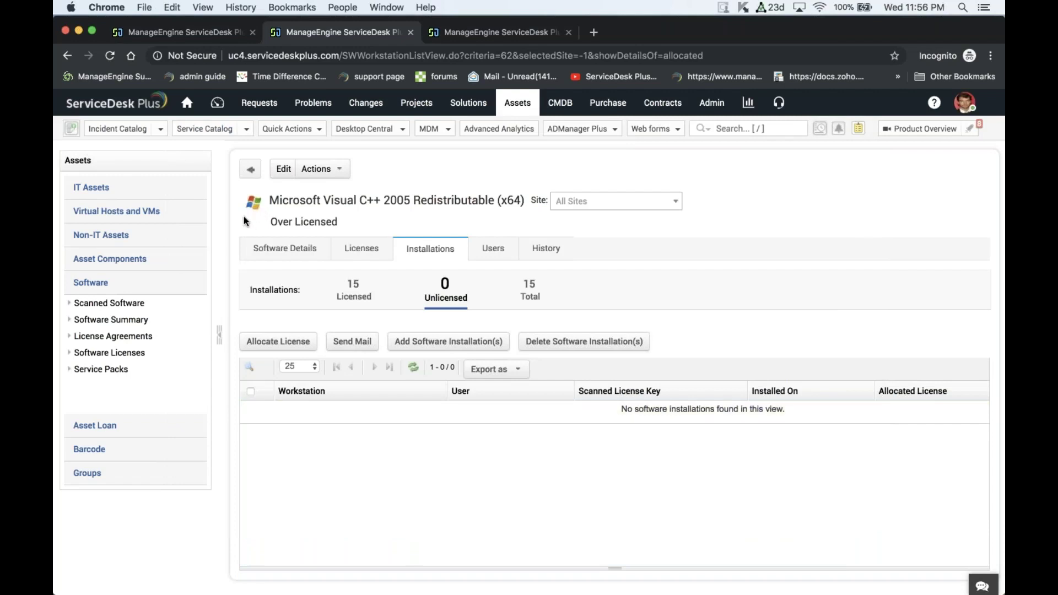
left_click(110, 303)
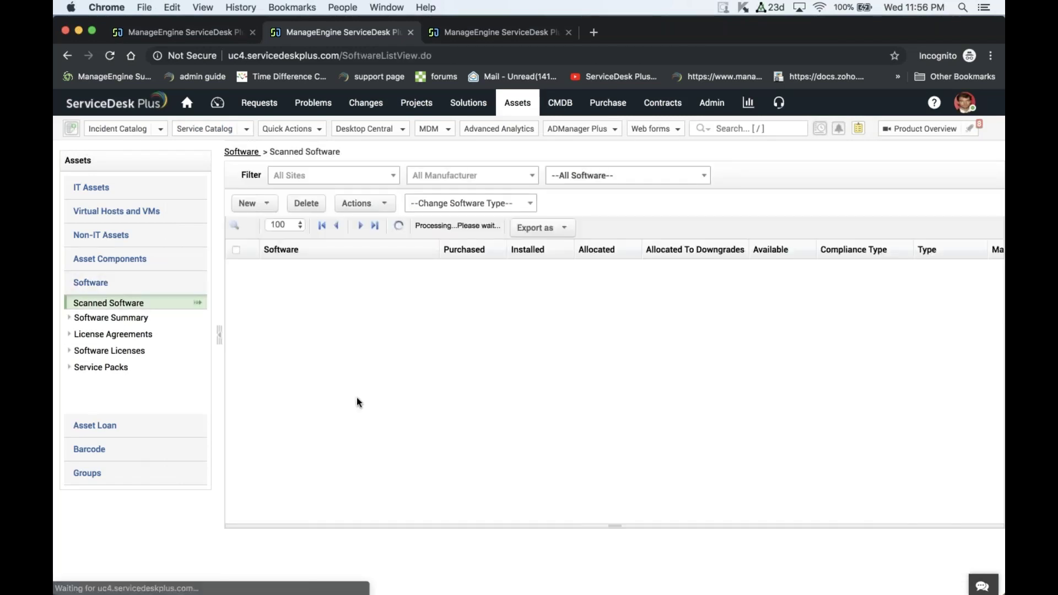
Filter the scanned software by names containing 2005 and check the compliance of Microsoft Visual C++ 2005 Redistributable (x64).
left_click(236, 227)
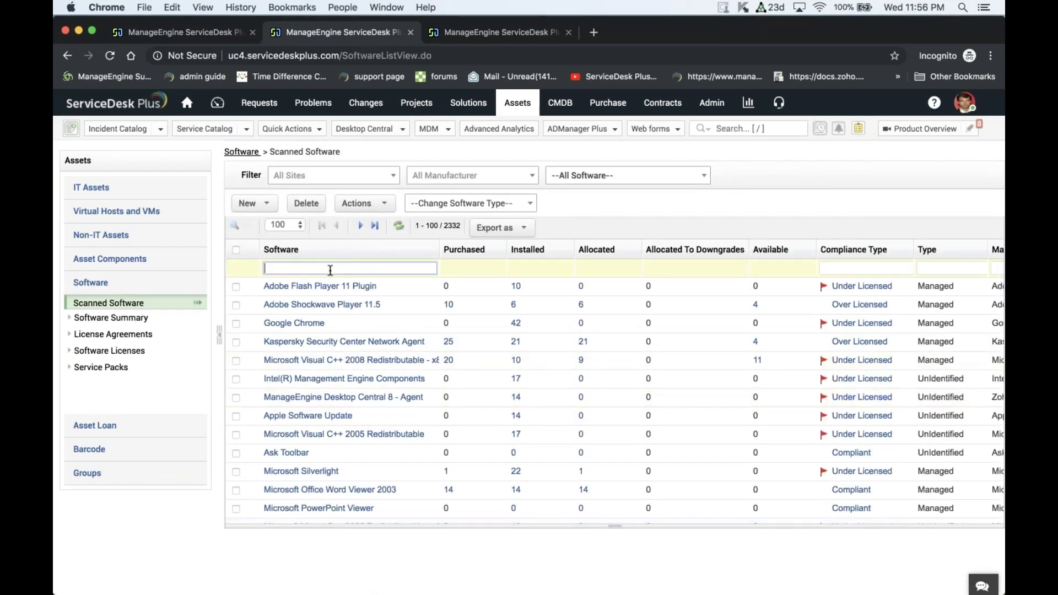
type("2005")
key("Return")
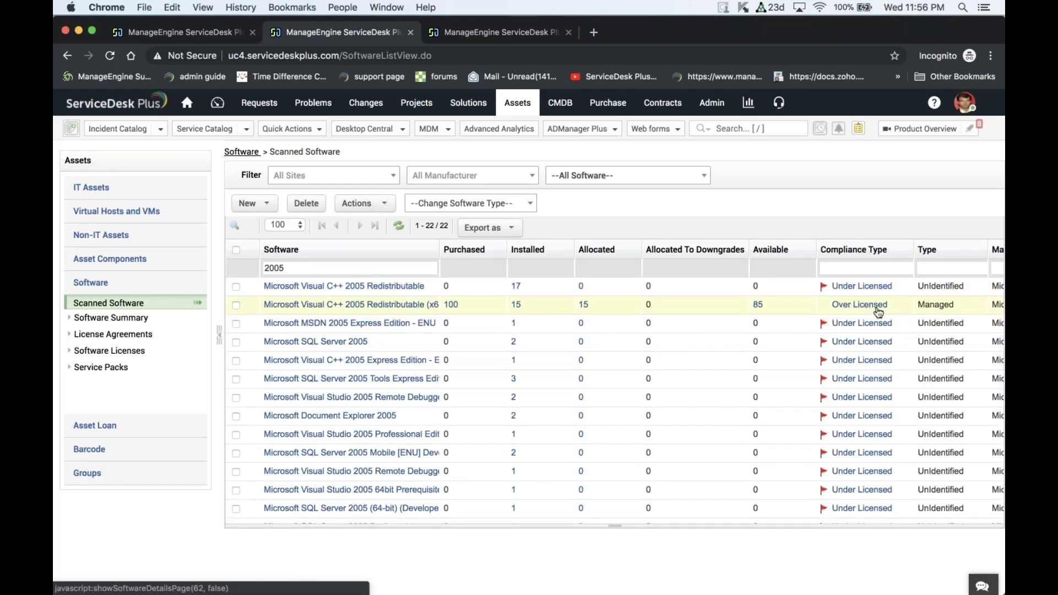
scroll(879, 313, "right", 2)
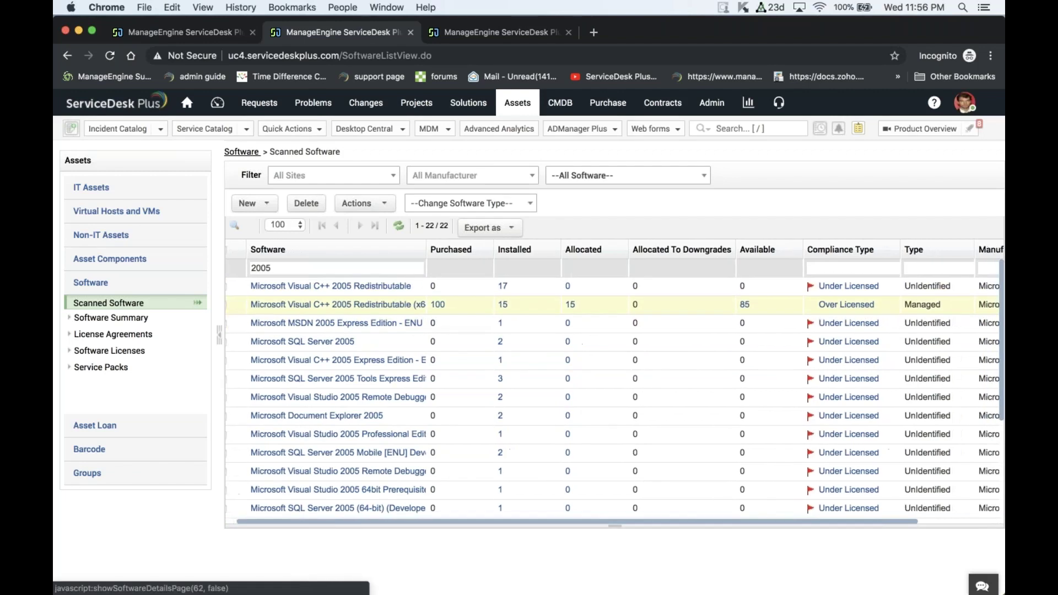
scroll(879, 306, "left", 2)
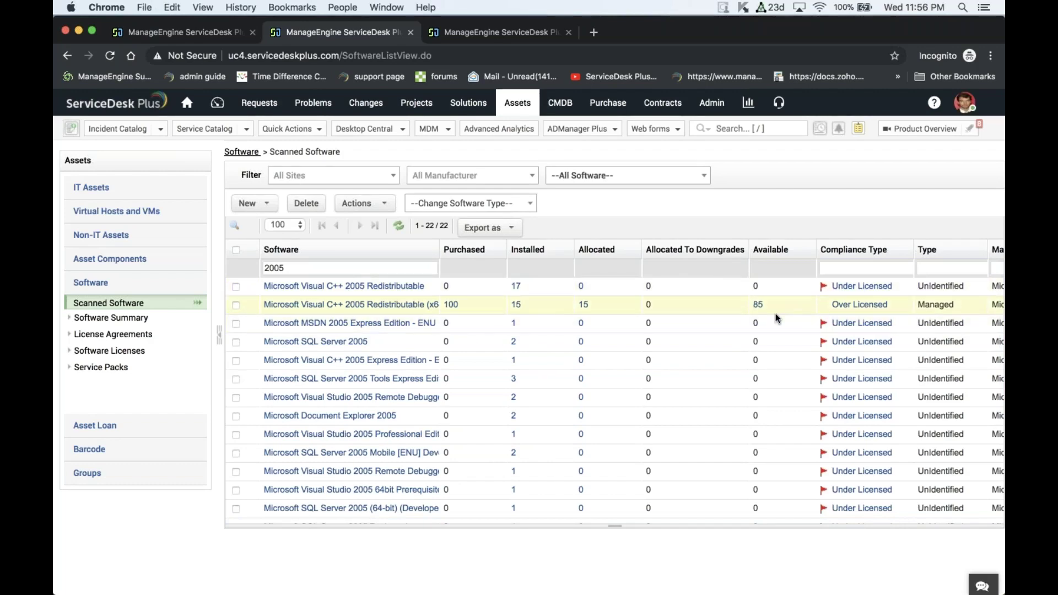
scroll(777, 318, "down", 2)
scroll(778, 318, "up", 3)
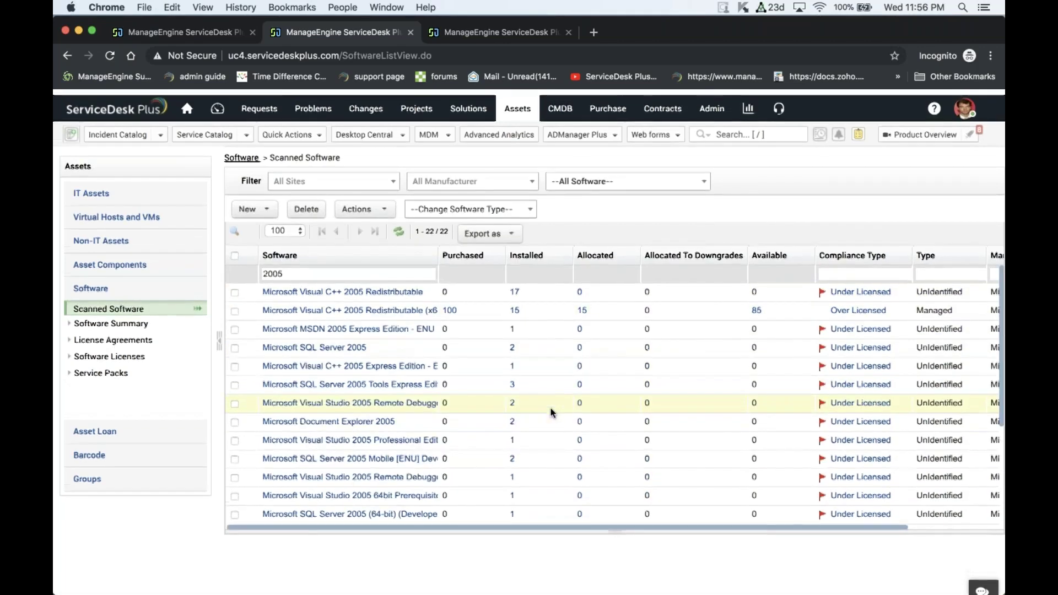
Clear the 2005 name filter and examine the compliance types across the full scanned software list.
left_click(308, 268)
key("super+a")
key("BackSpace")
key("Return")
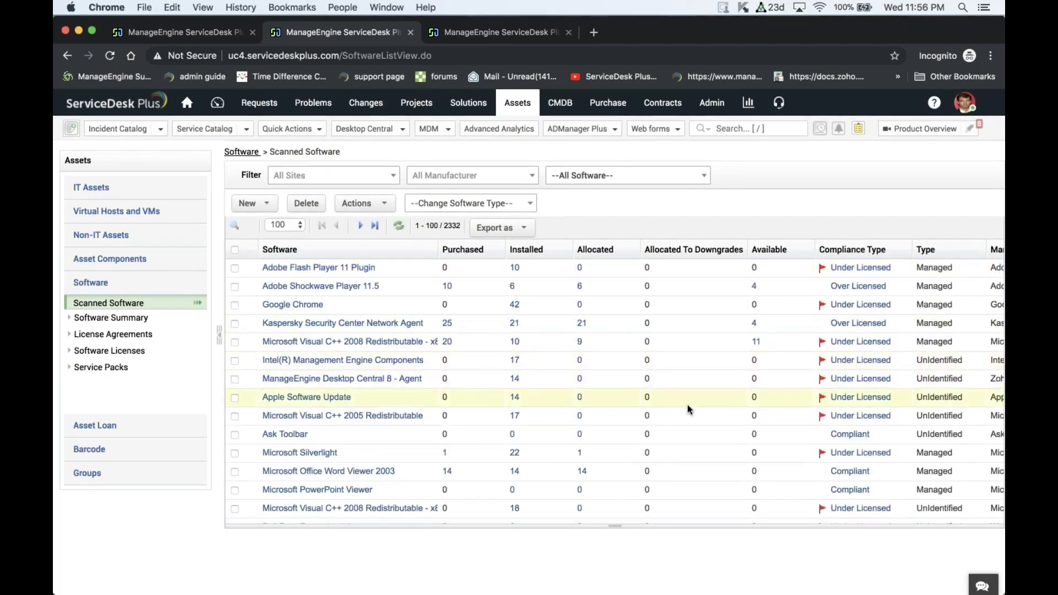
scroll(844, 488, "down", 1)
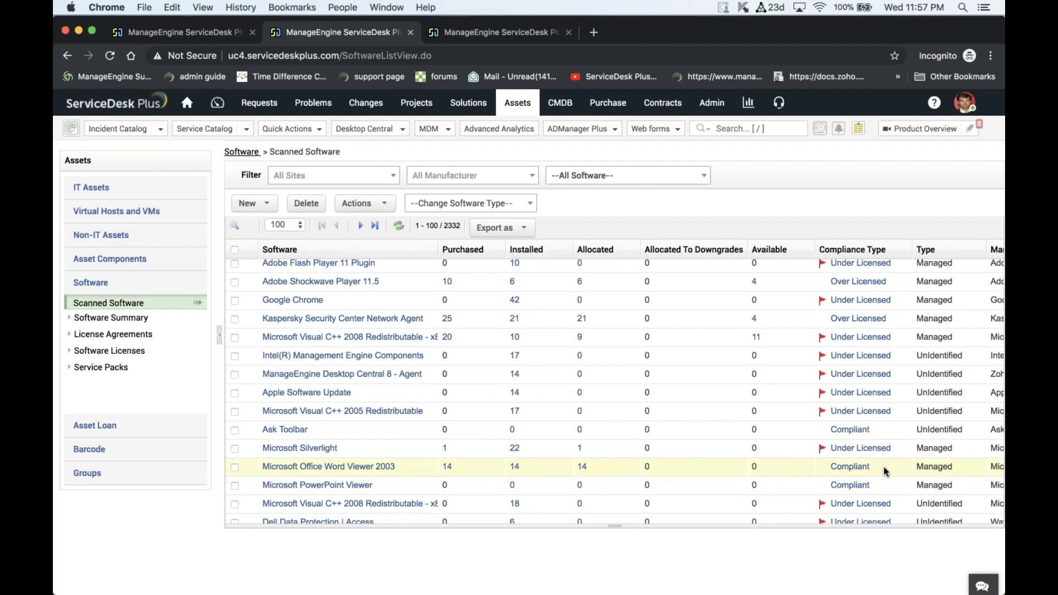
scroll(885, 472, "right", 5)
scroll(886, 472, "left", 2)
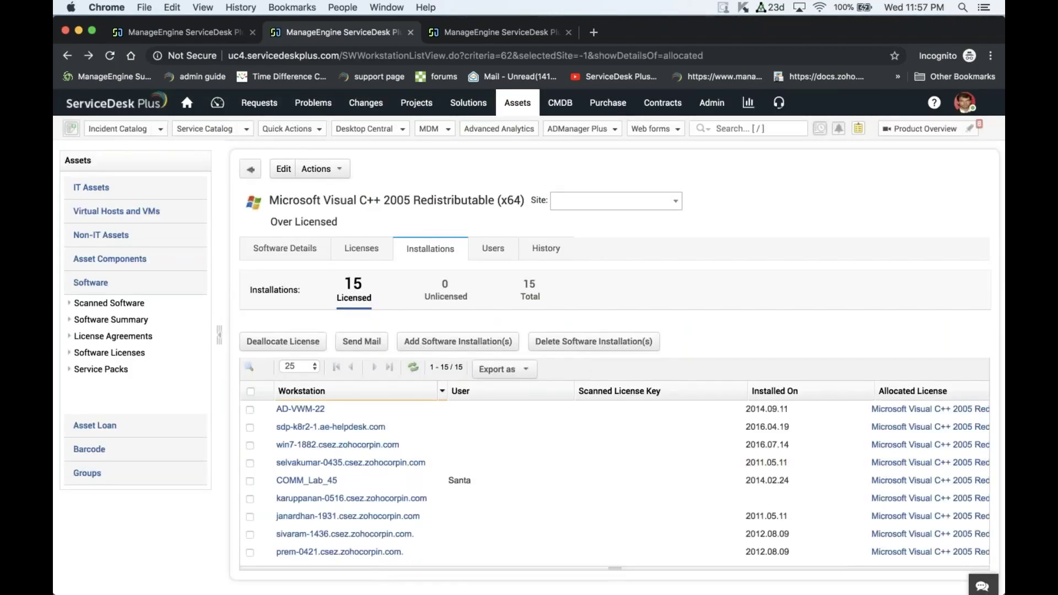
Return to the scanned software list and start adding a new software suite.
left_click(109, 303)
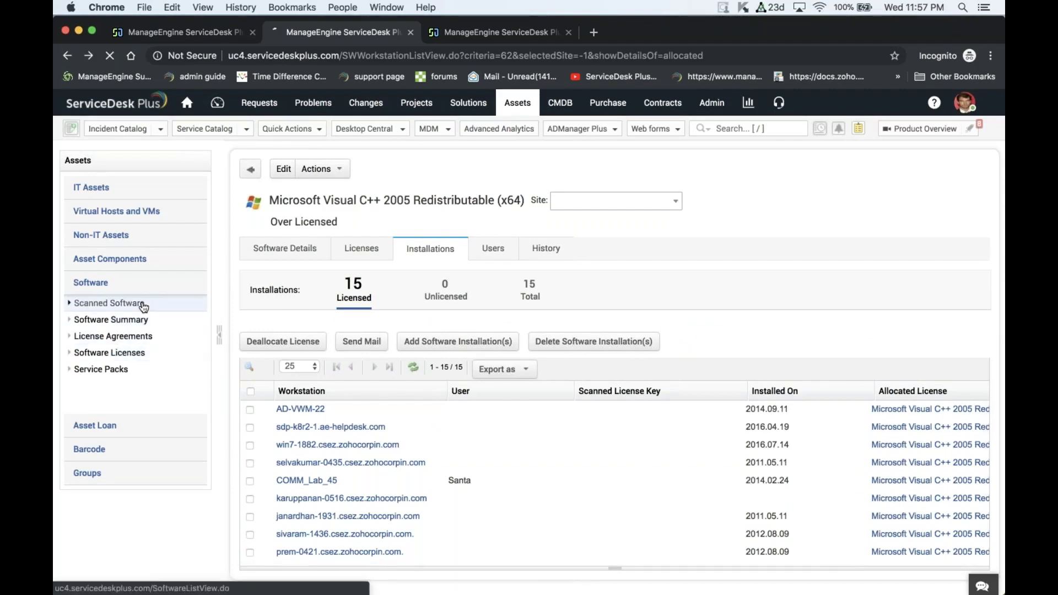
left_click(263, 206)
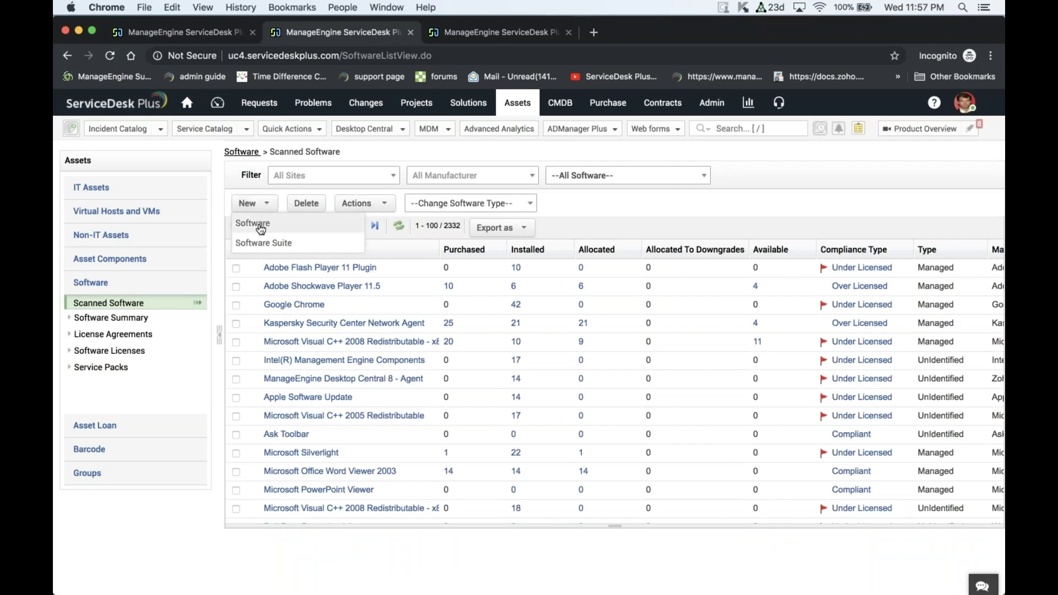
left_click(260, 244)
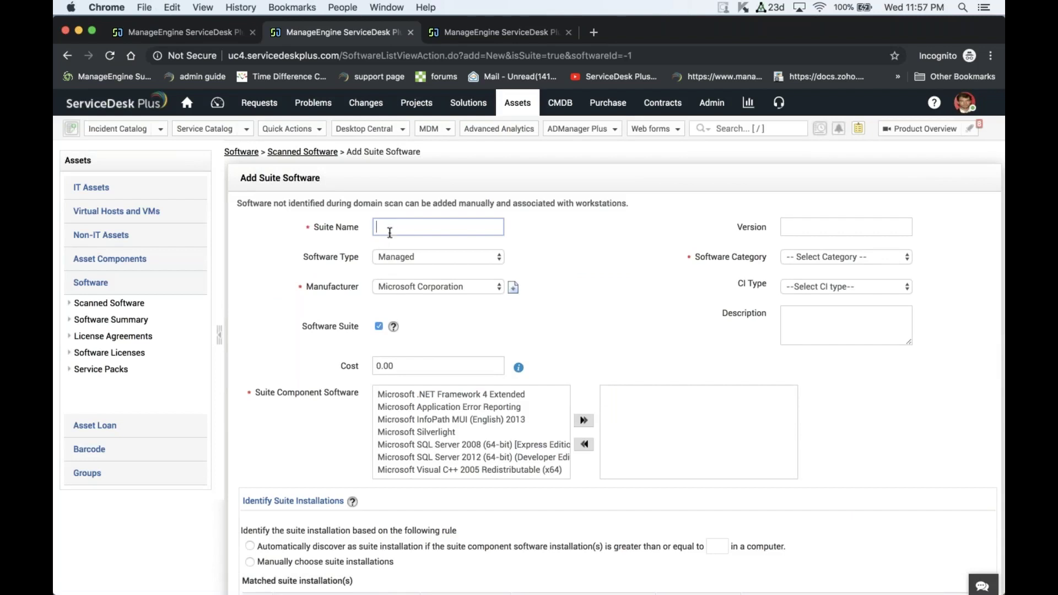
Name the suite Microsoft Office, keep the Managed type, and look through the available Microsoft component software.
type("Microsoft Office")
left_click(460, 255)
left_click(460, 255)
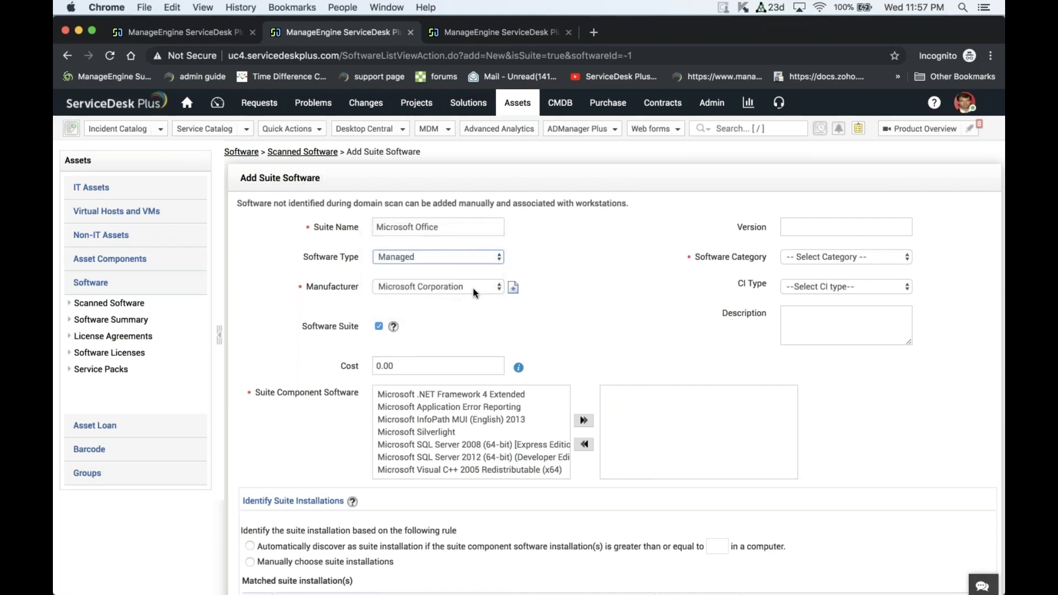
scroll(502, 413, "down", 6)
scroll(502, 412, "down", 1)
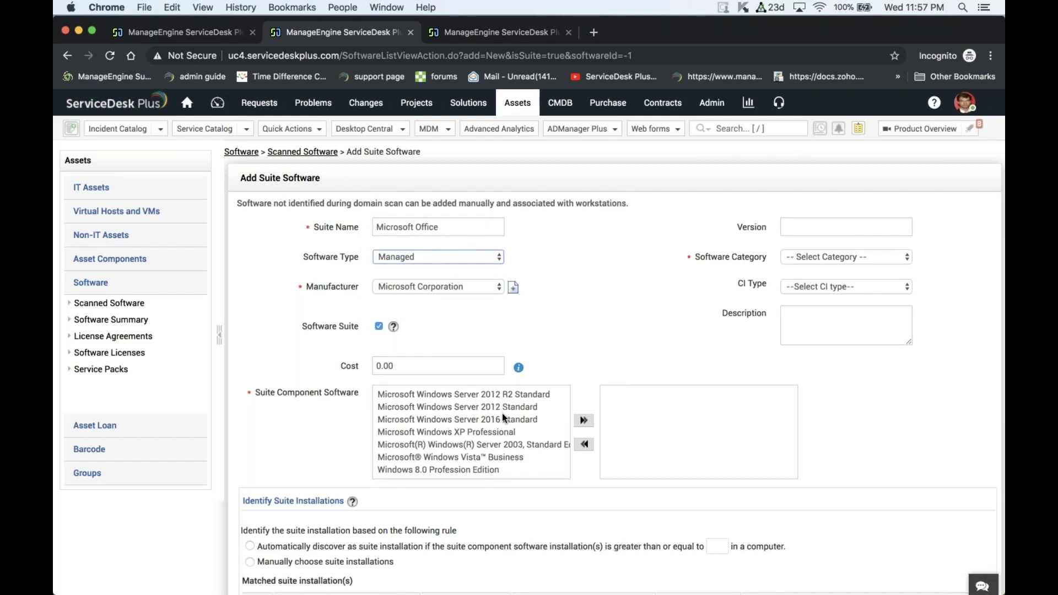
scroll(501, 413, "up", 7)
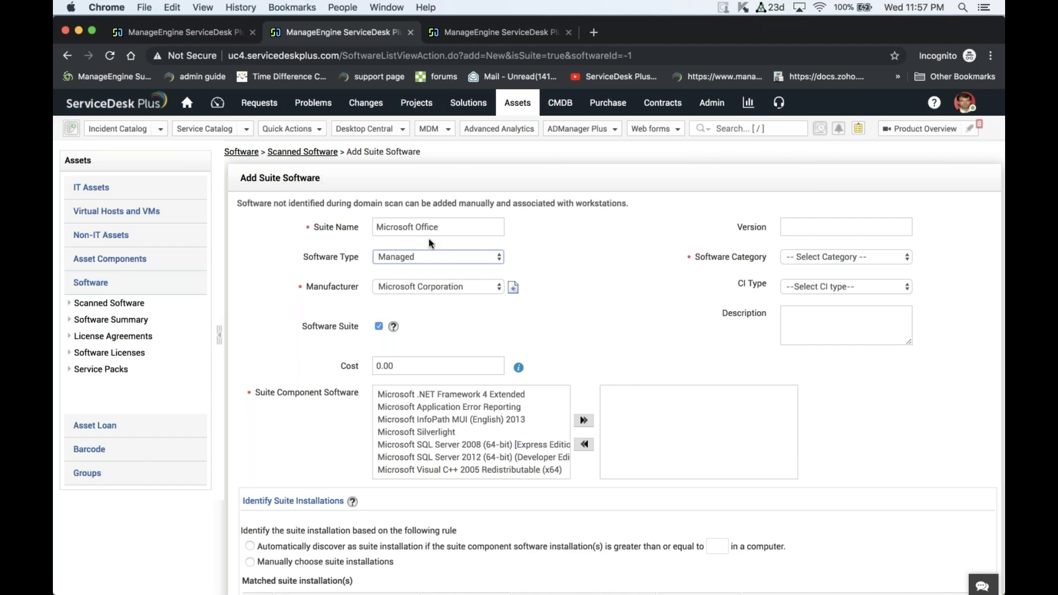
Set the suite's manufacturer to Adobe Systems, Inc. and rename the suite as Adobe creative.
left_click(425, 285)
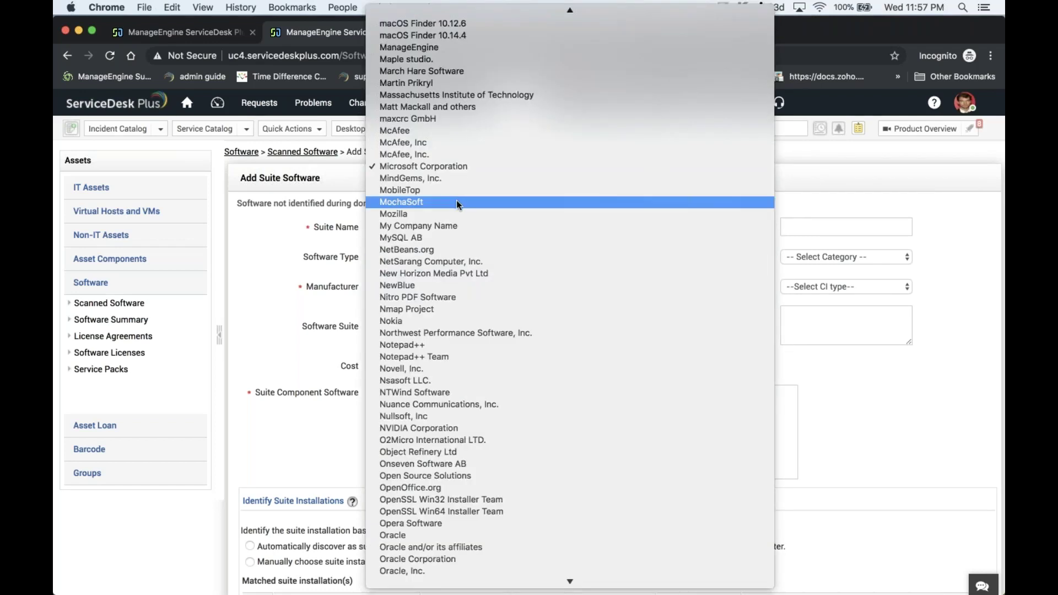
type("adobe")
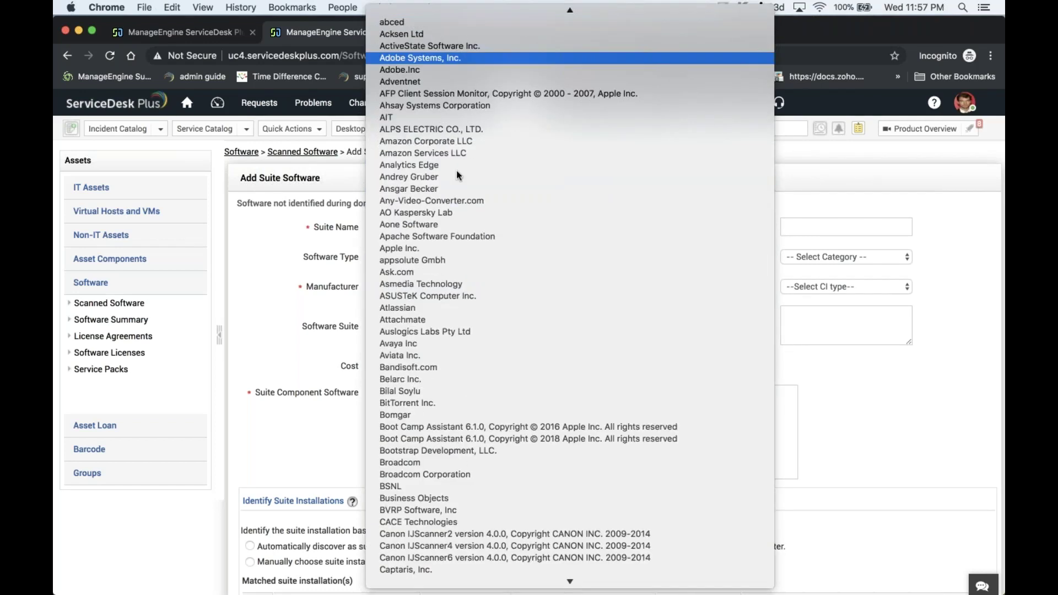
key("Return")
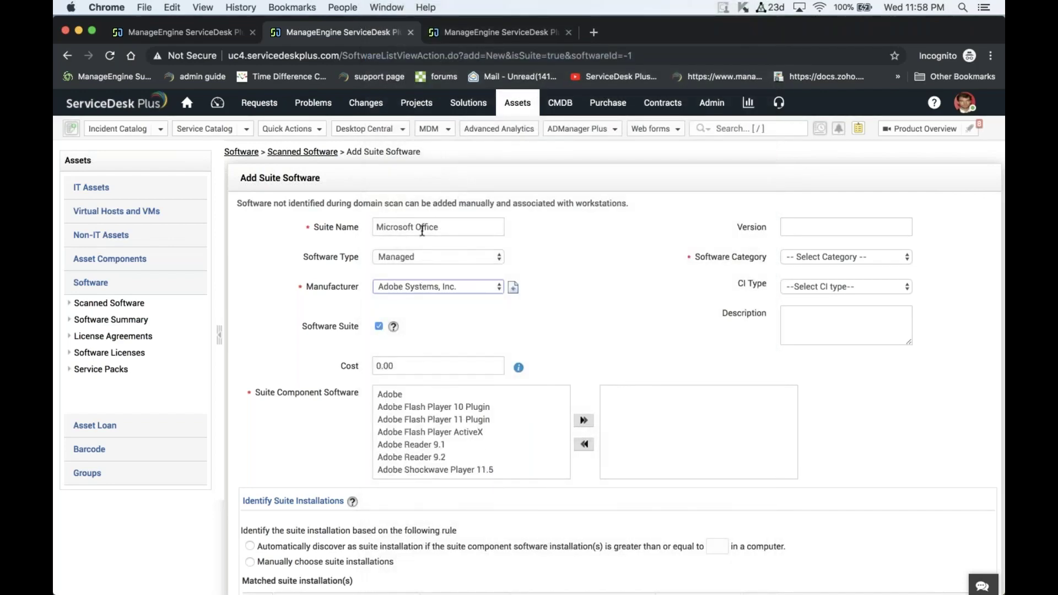
triple_click(437, 228)
type("Adobe")
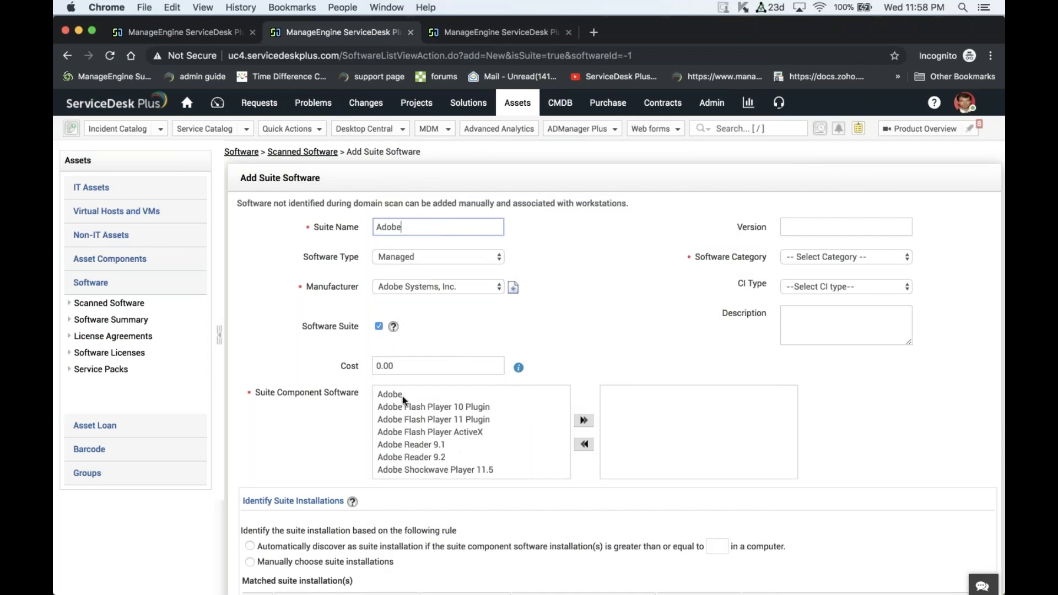
type(" crea")
type("tu")
type("ive")
Add Adobe Flash Player 10 Plugin, Adobe Flash Player ActiveX, Adobe Reader 9.1 and Adobe Shockwave Player 11.5 as suite components.
double_click(448, 407)
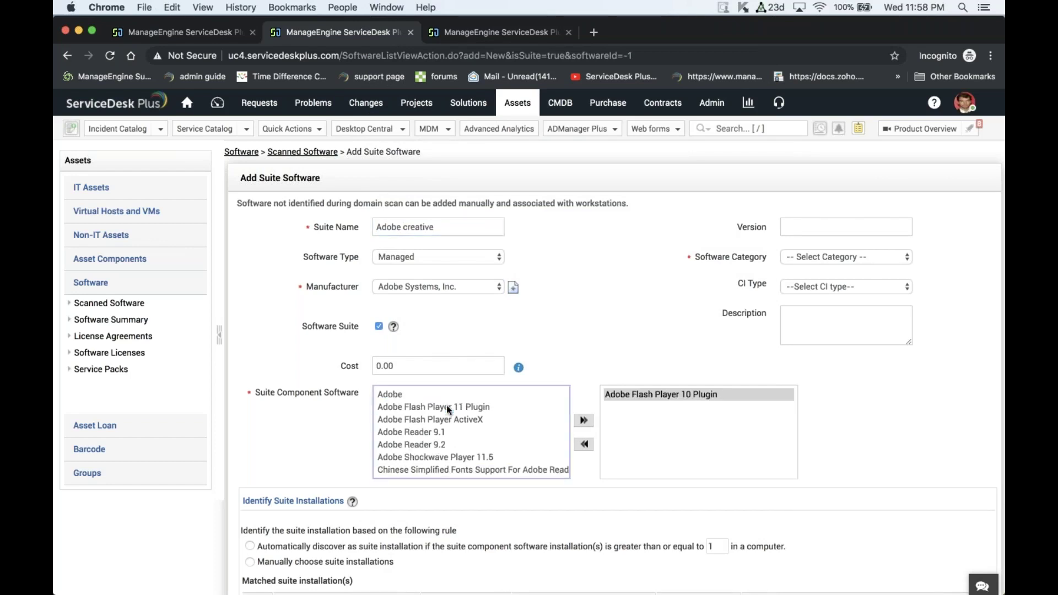
double_click(472, 419)
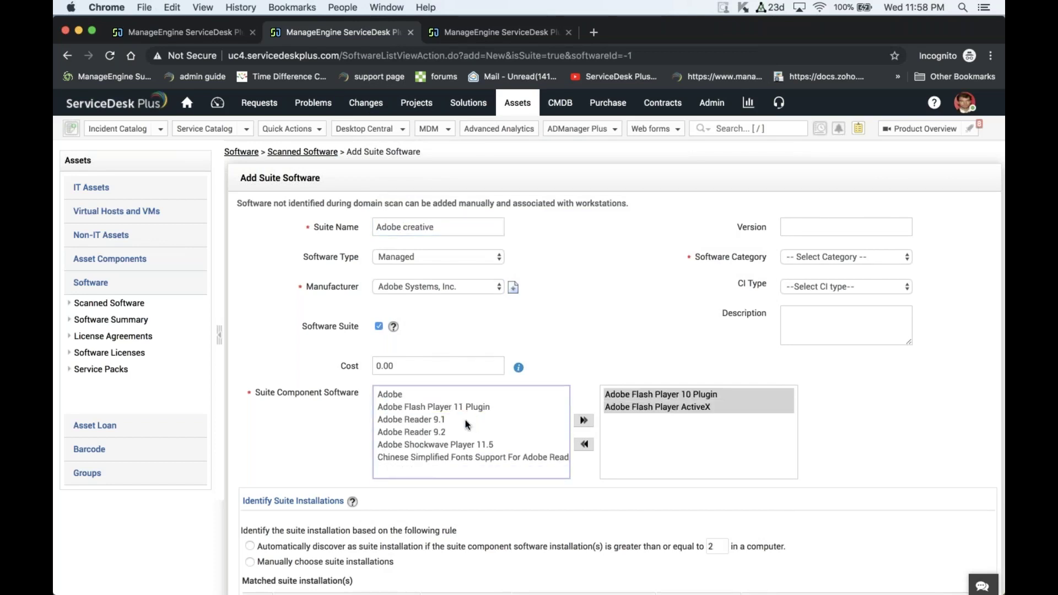
double_click(431, 420)
double_click(448, 432)
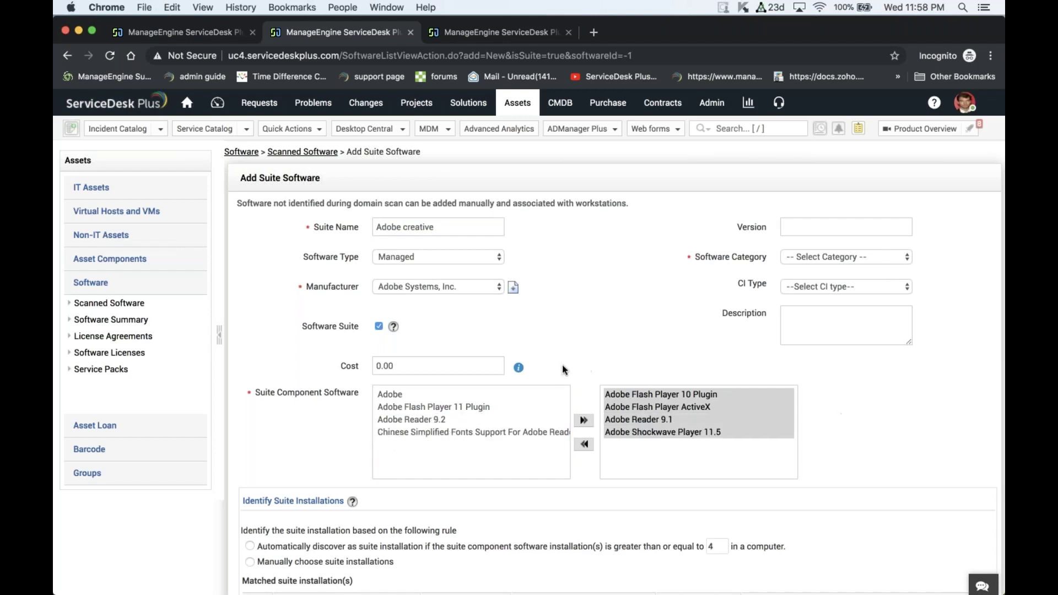
Set suite installations to be discovered automatically when a computer has 2 or more component software installations.
scroll(562, 365, "down", 3)
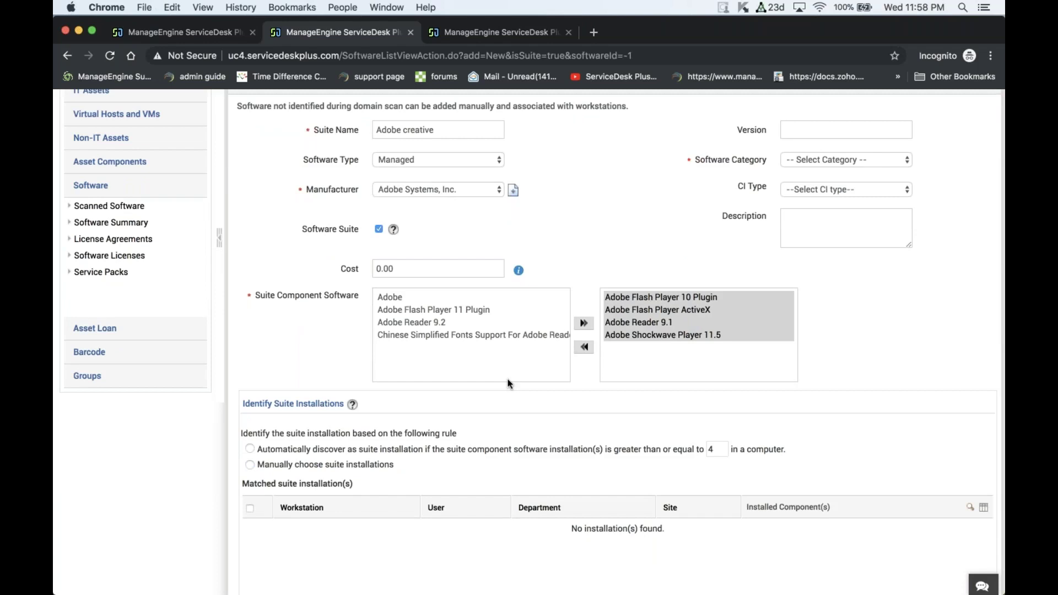
scroll(508, 384, "down", 2)
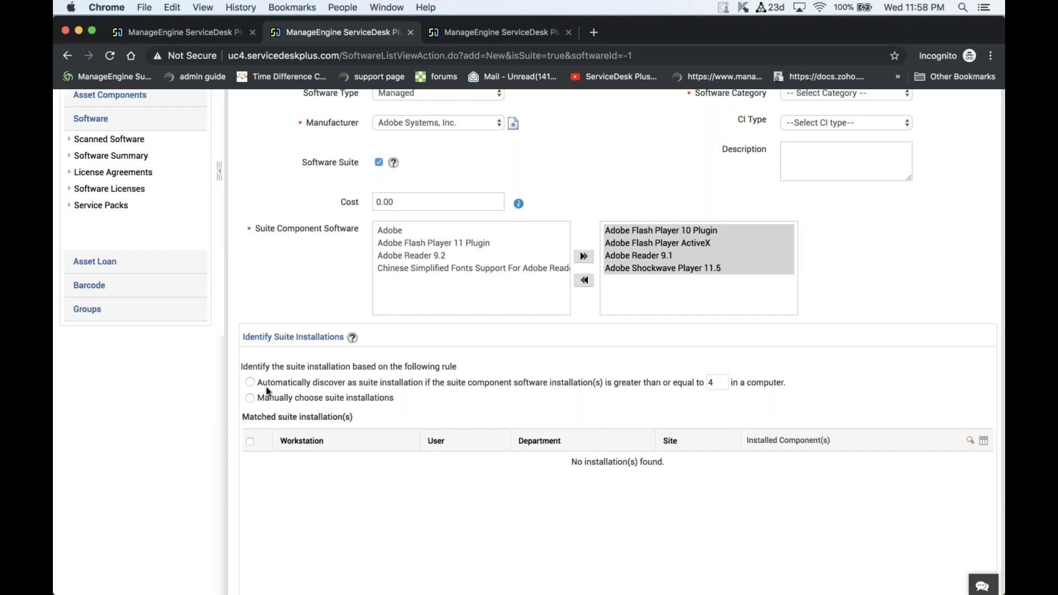
left_click(250, 382)
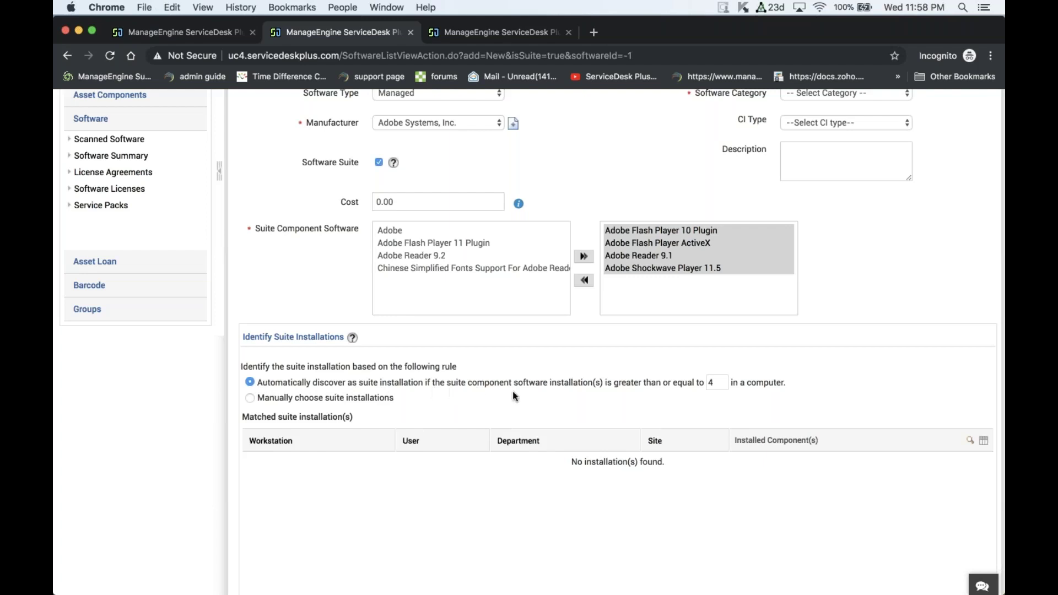
double_click(711, 383)
type("2")
scroll(778, 405, "down", 2)
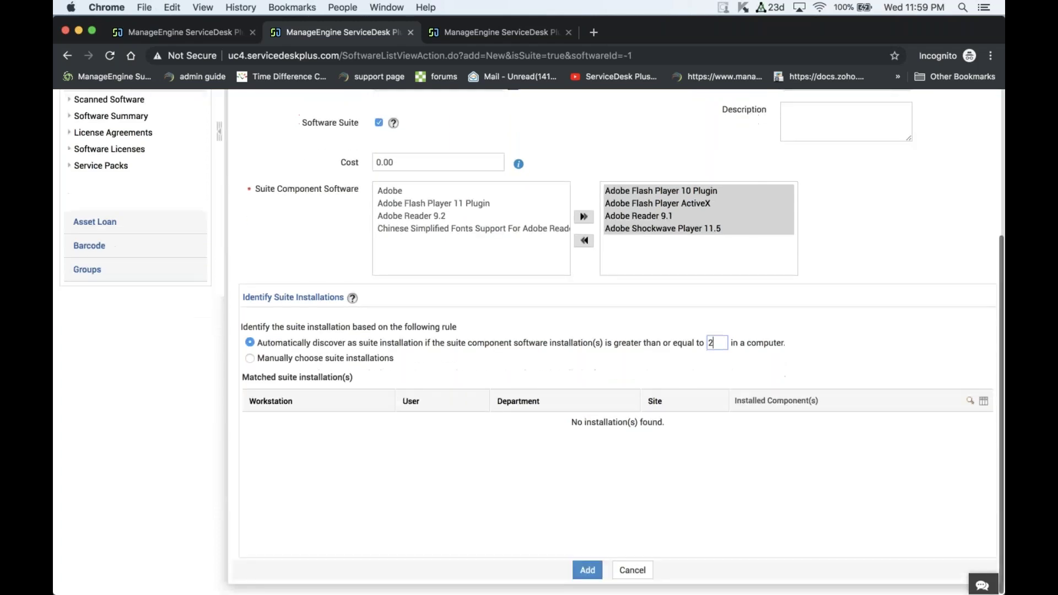
left_click(712, 344)
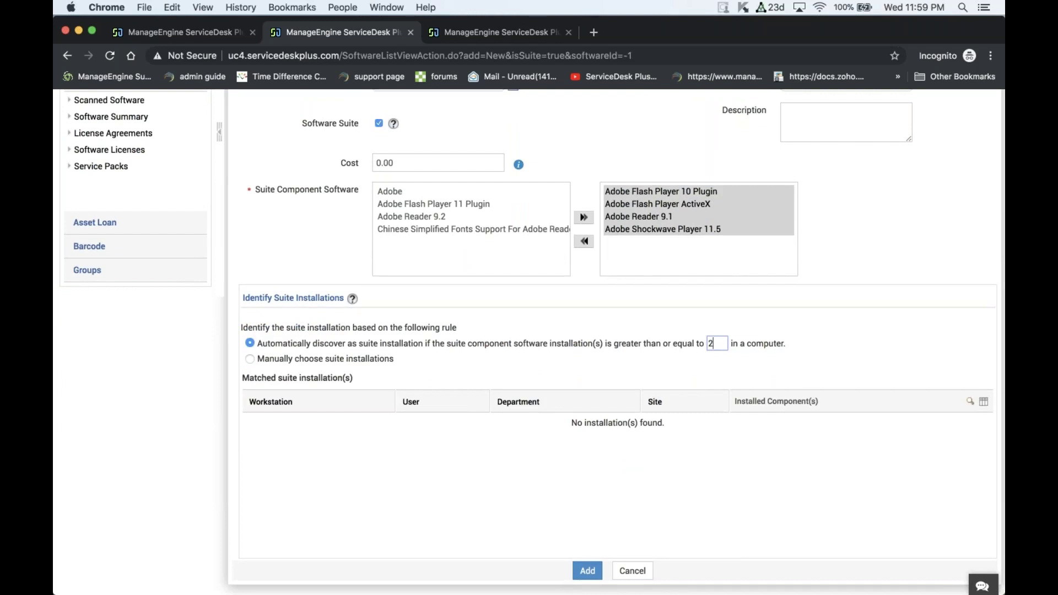
key("Return")
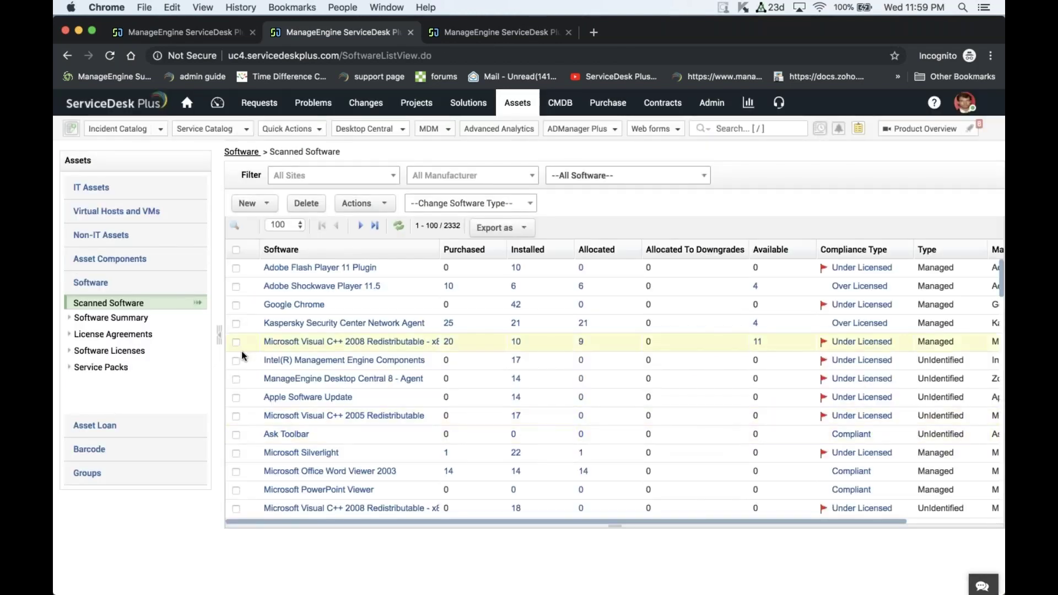
Open the software summary and filter the dashboard by manufacturer Microsoft Corporation.
left_click(130, 323)
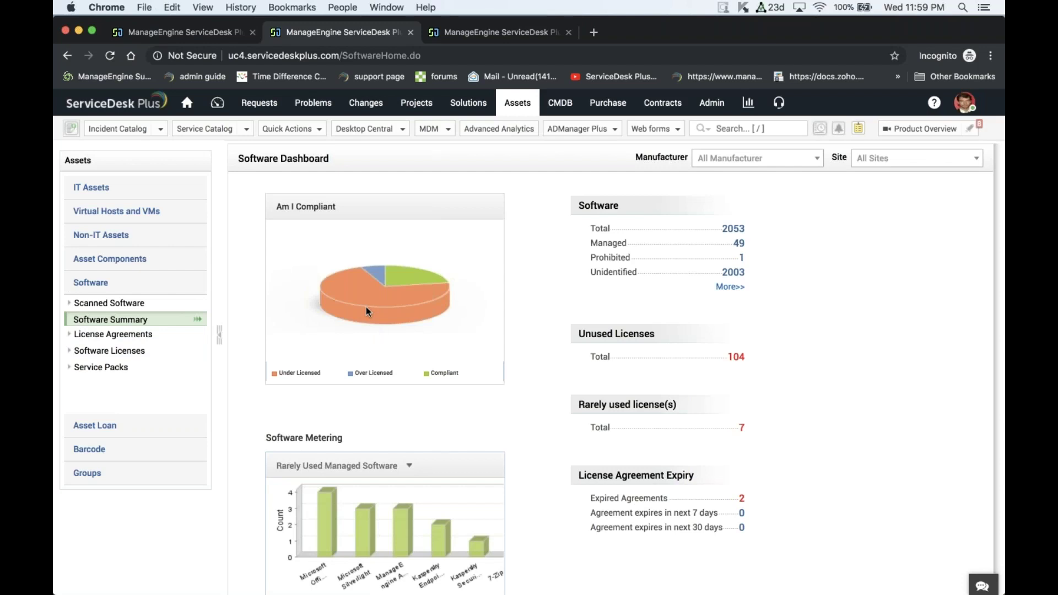
left_click(739, 158)
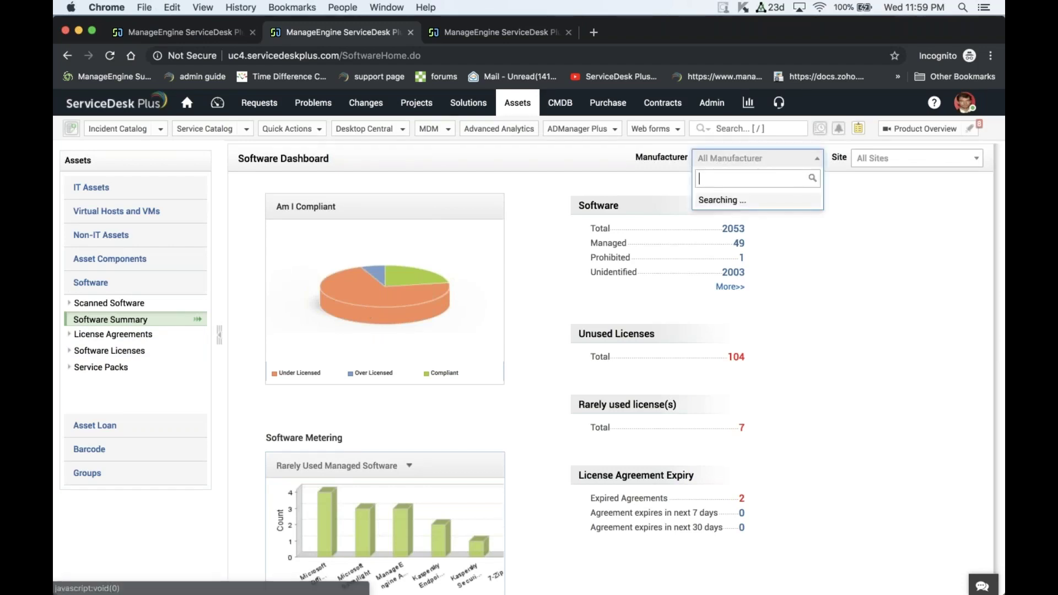
type("mic")
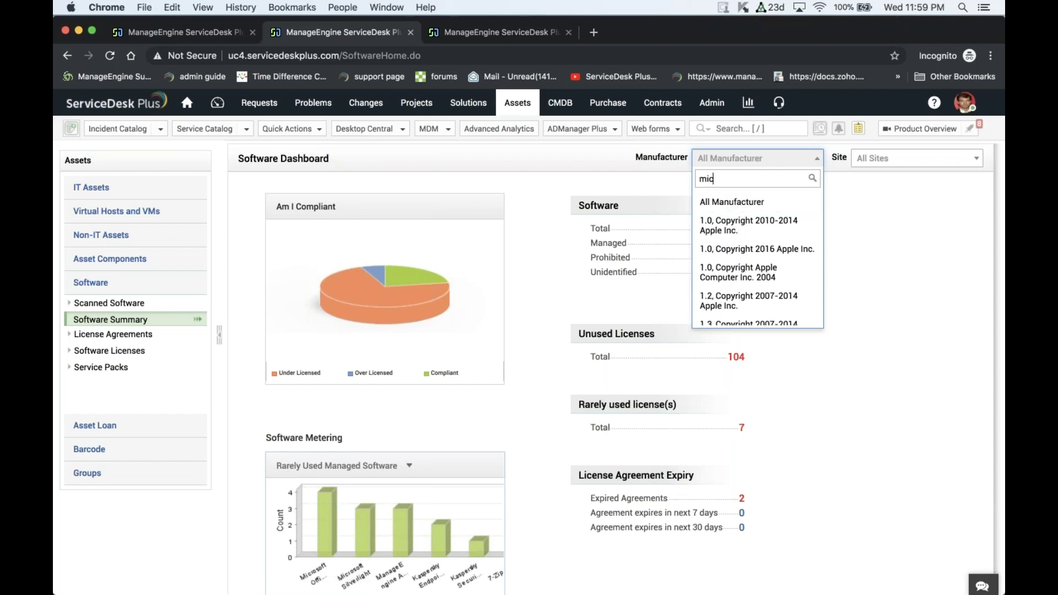
left_click(733, 240)
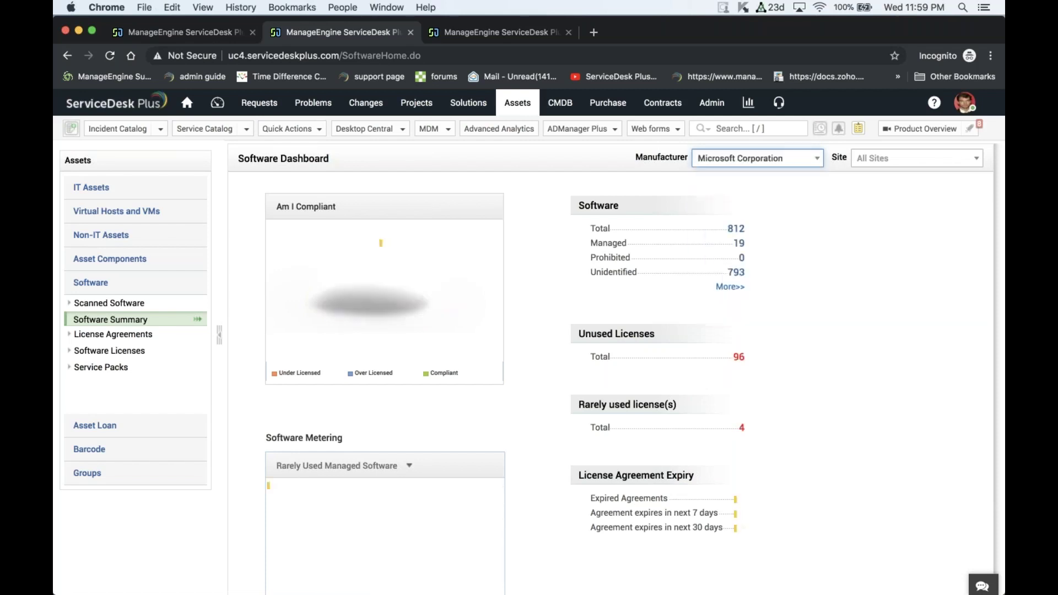
Review the Microsoft Corporation compliance, metering and license agreement figures on the software dashboard and list the sites available for filtering.
scroll(819, 319, "down", 1)
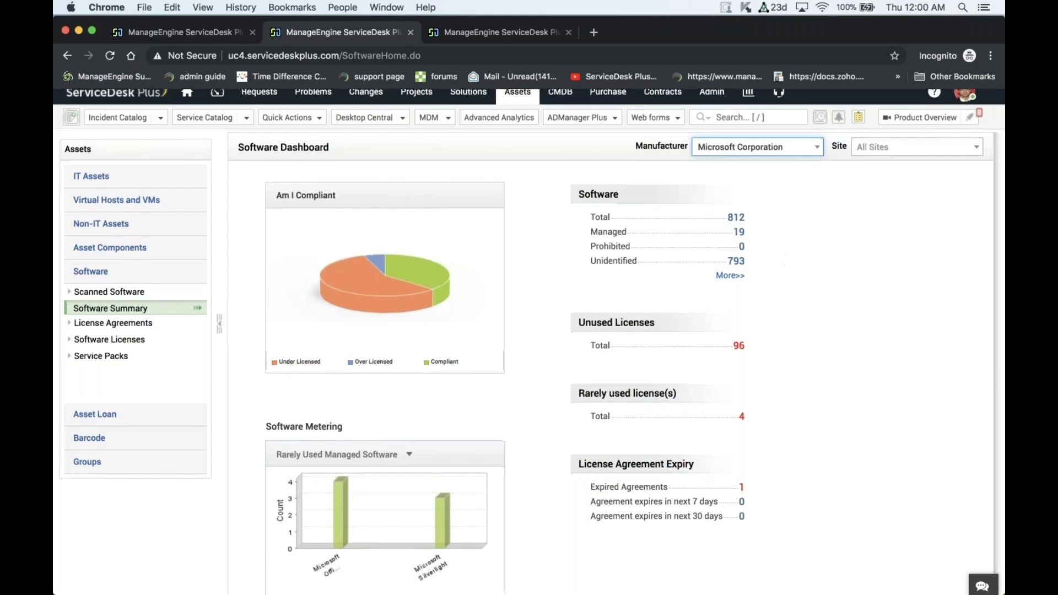
scroll(607, 386, "down", 1)
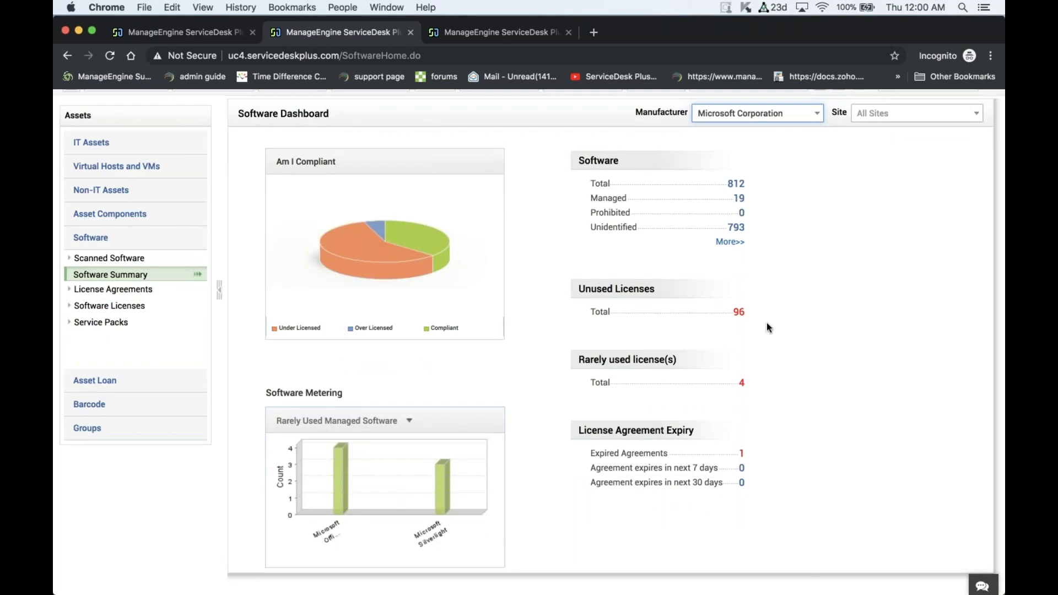
scroll(858, 362, "up", 2)
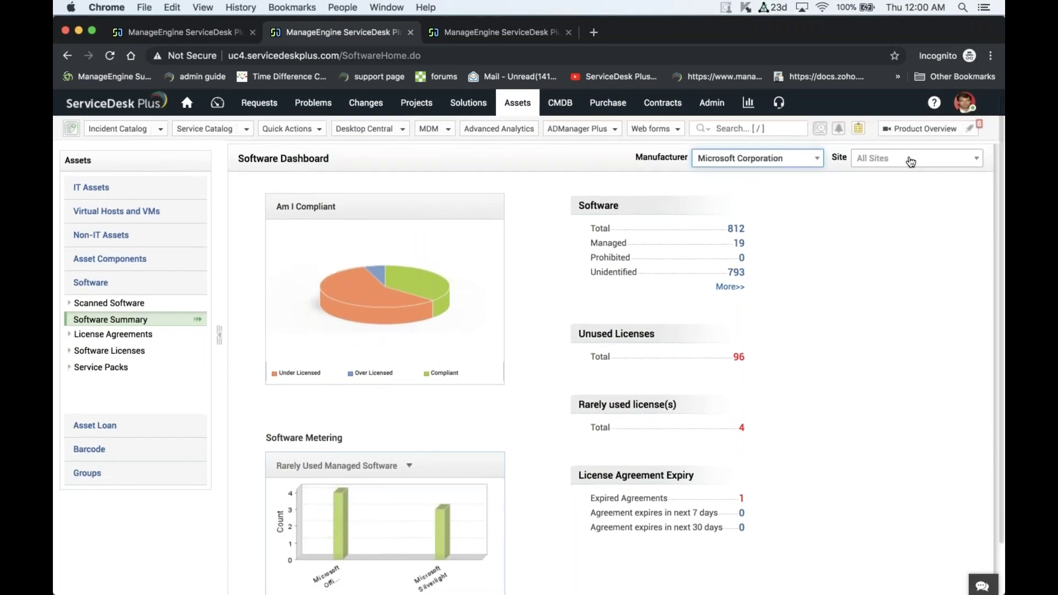
left_click(911, 160)
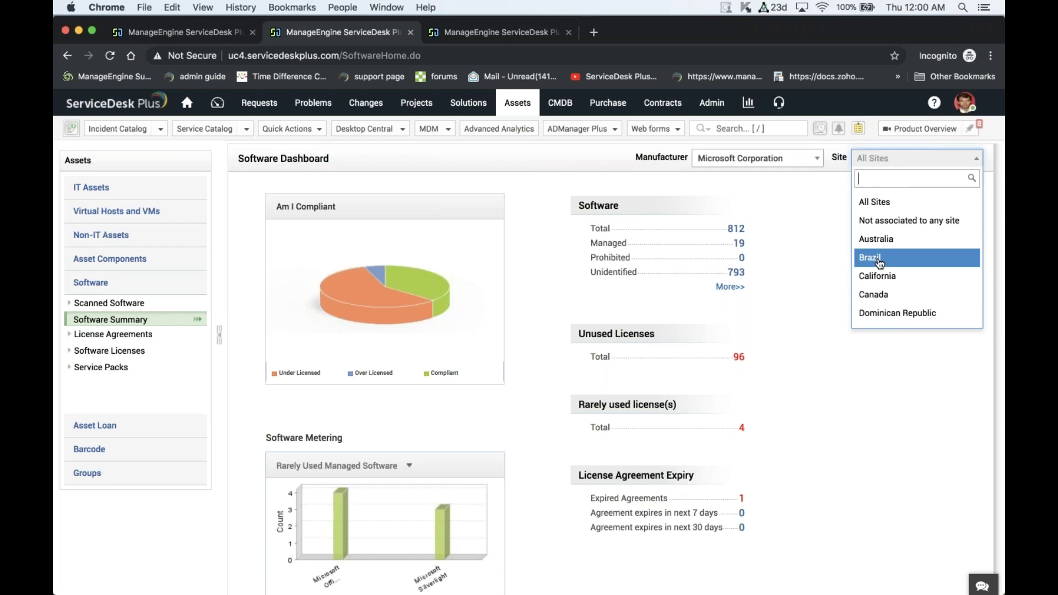
Start a new license agreement for Microsoft Corporation and choose Dell as its vendor.
left_click(119, 335)
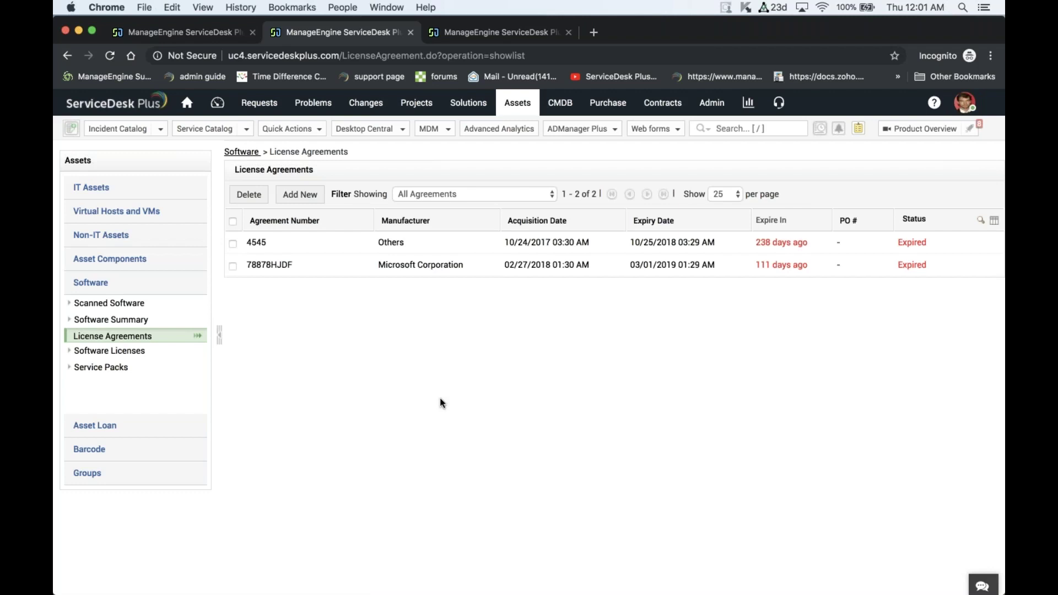
left_click(308, 196)
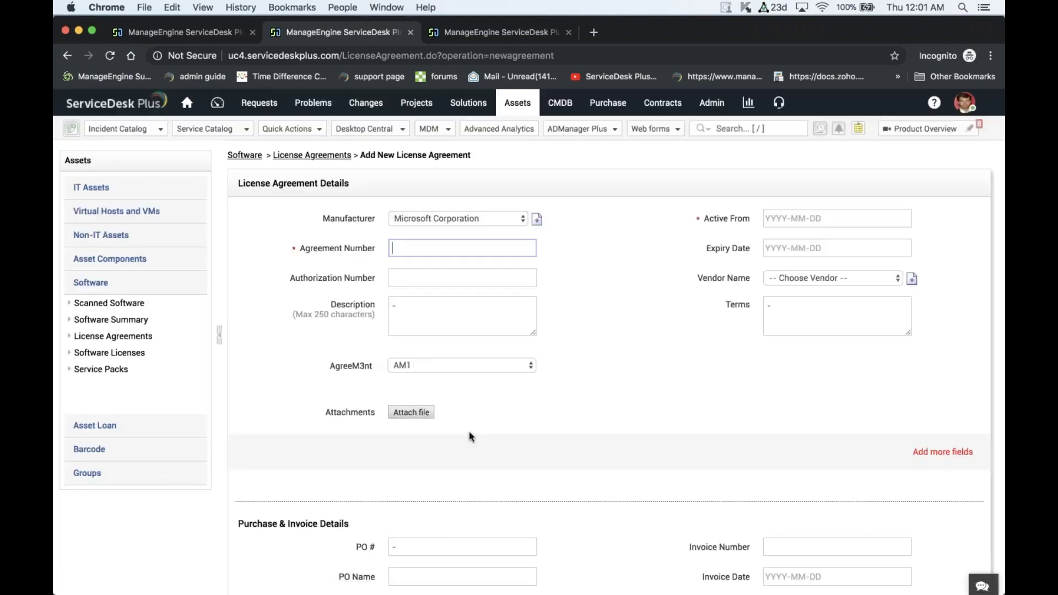
scroll(469, 433, "down", 1)
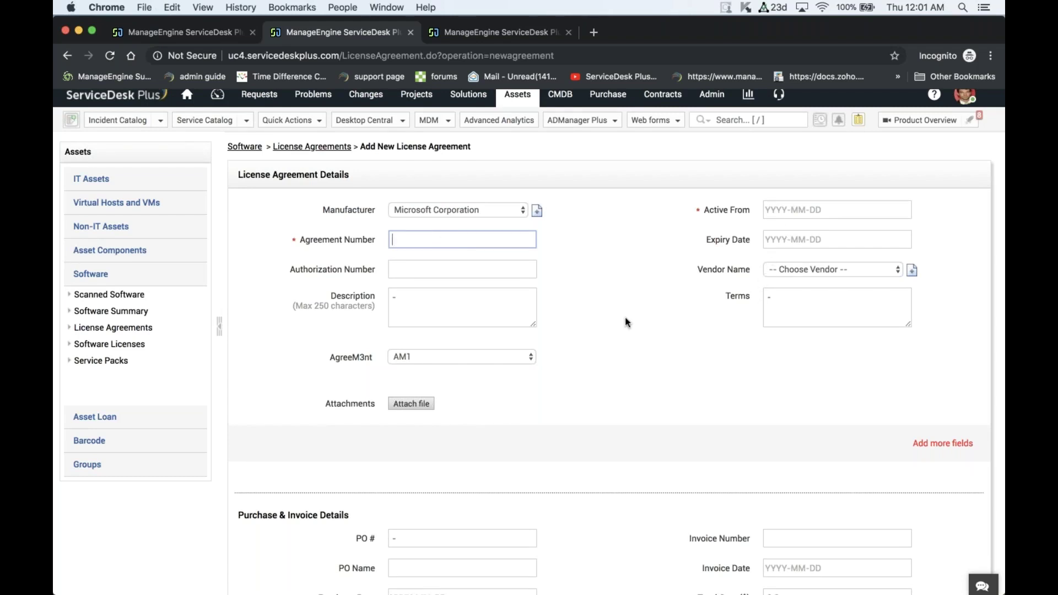
scroll(625, 322, "down", 1)
left_click(819, 248)
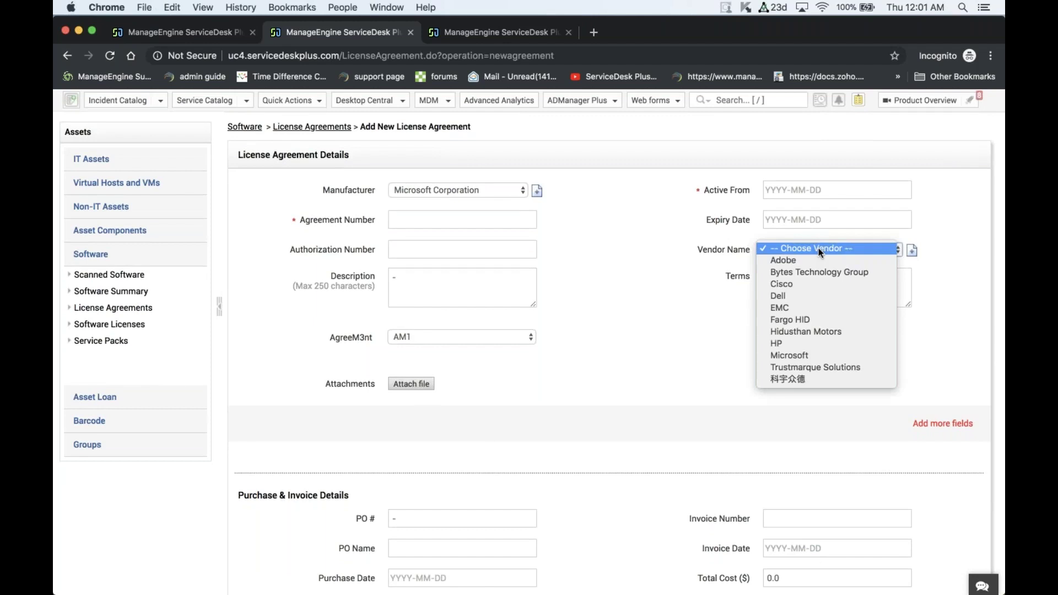
left_click(809, 295)
Check the agreement's purchase and invoice fields and view the existing unassociated licenses that can be associated with it.
scroll(557, 374, "down", 5)
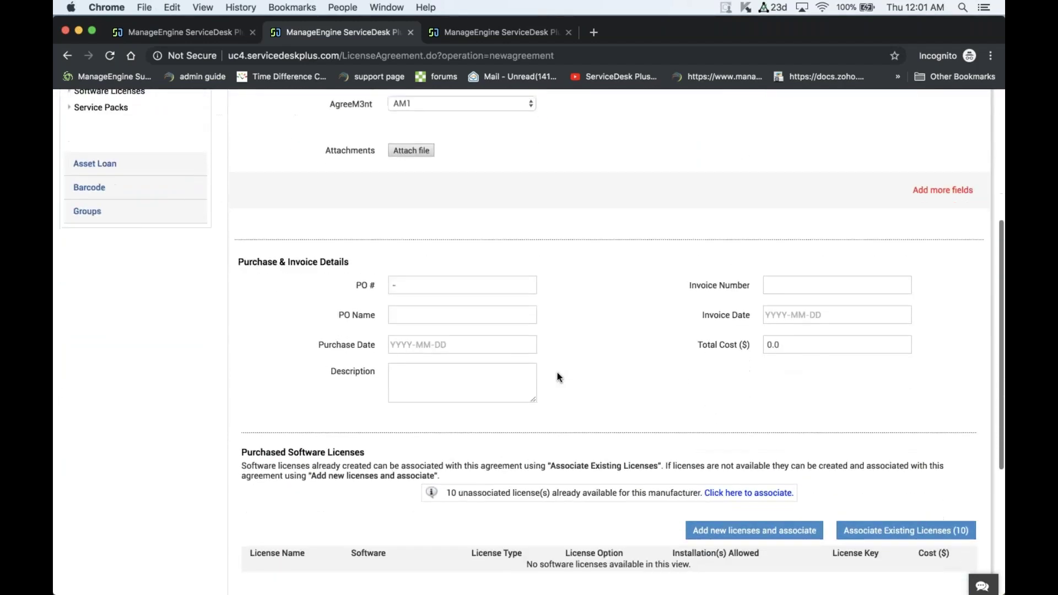
scroll(558, 377, "down", 1)
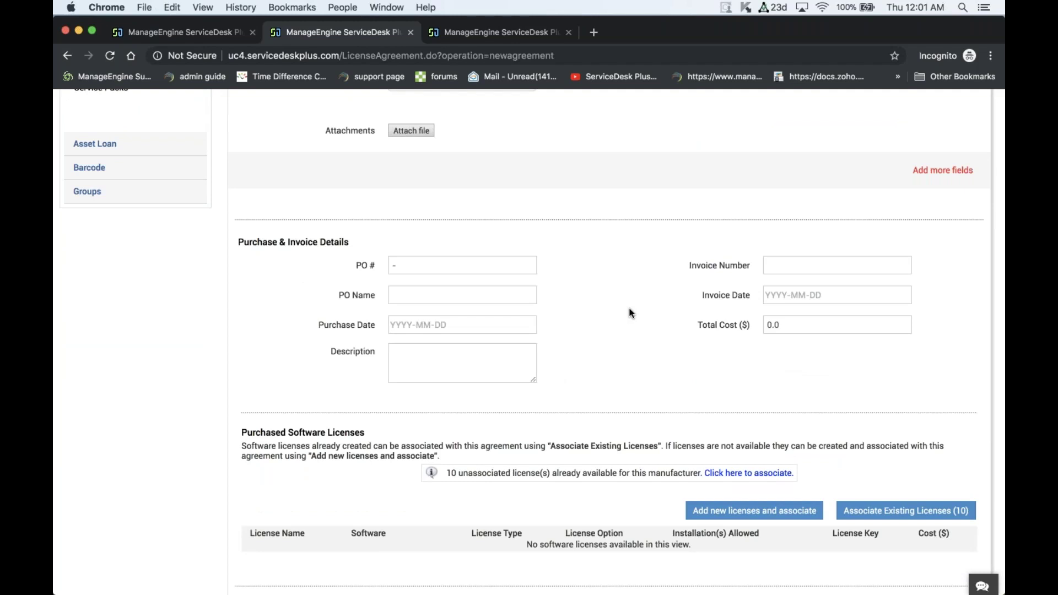
scroll(637, 341, "down", 6)
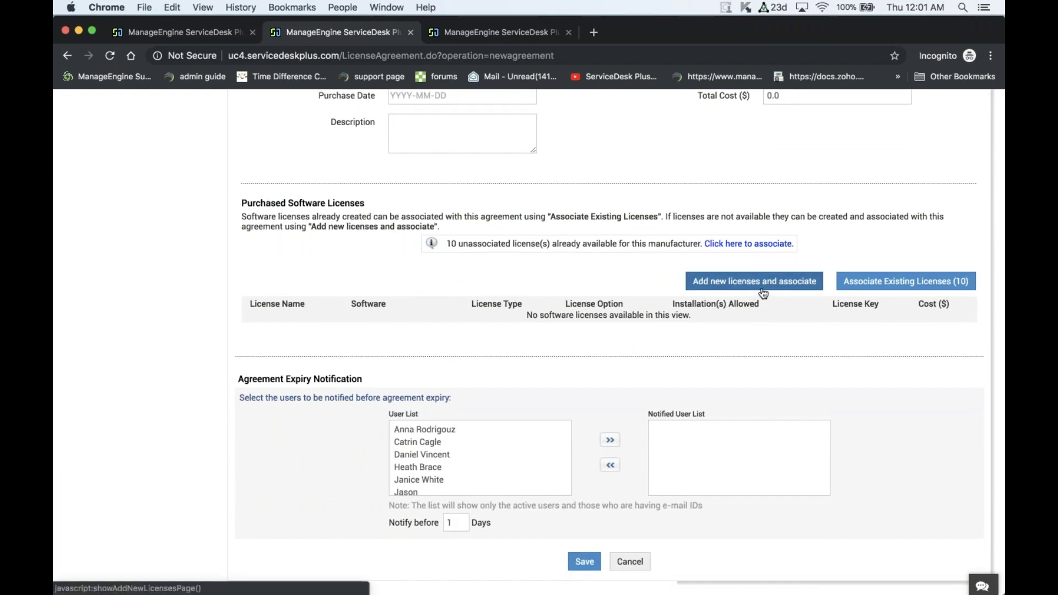
left_click(755, 244)
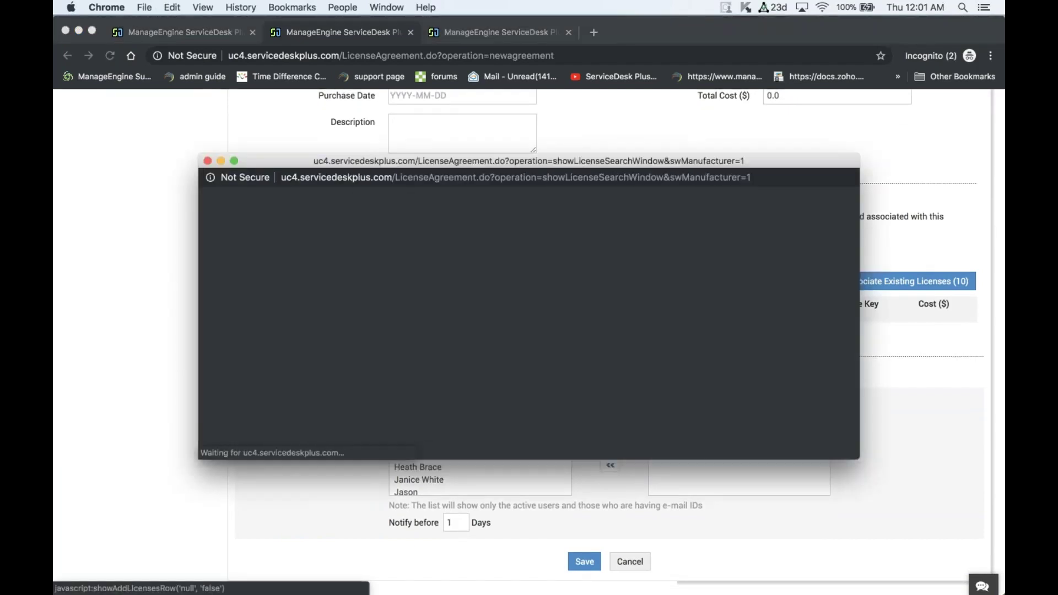
scroll(309, 326, "down", 4)
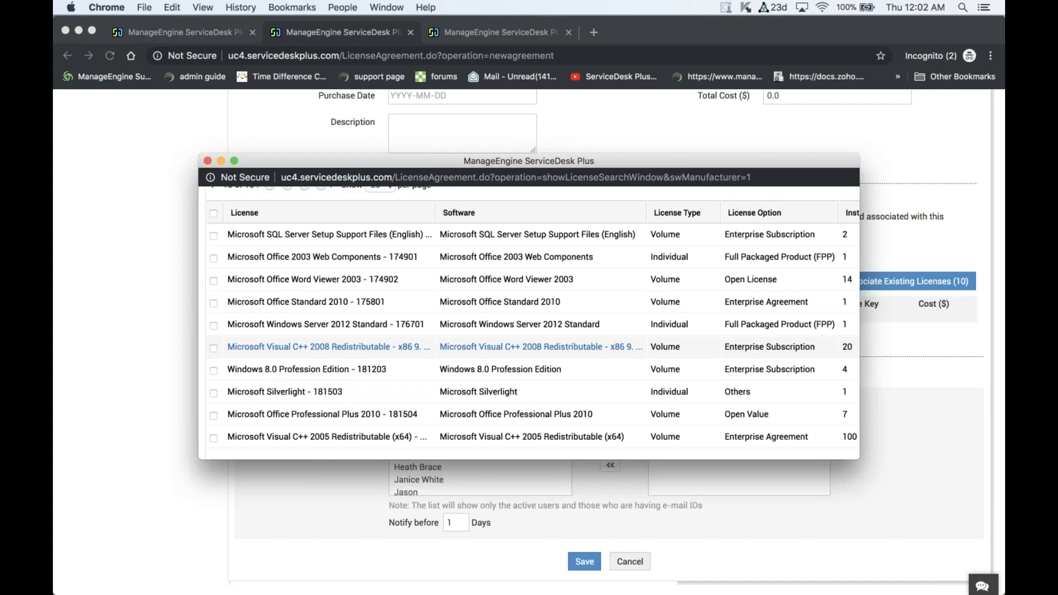
left_click(208, 161)
Add the first listed user to the agreement's expiry notifications and set the notice period to 15 days before expiry.
double_click(429, 431)
left_click(457, 522)
type("15")
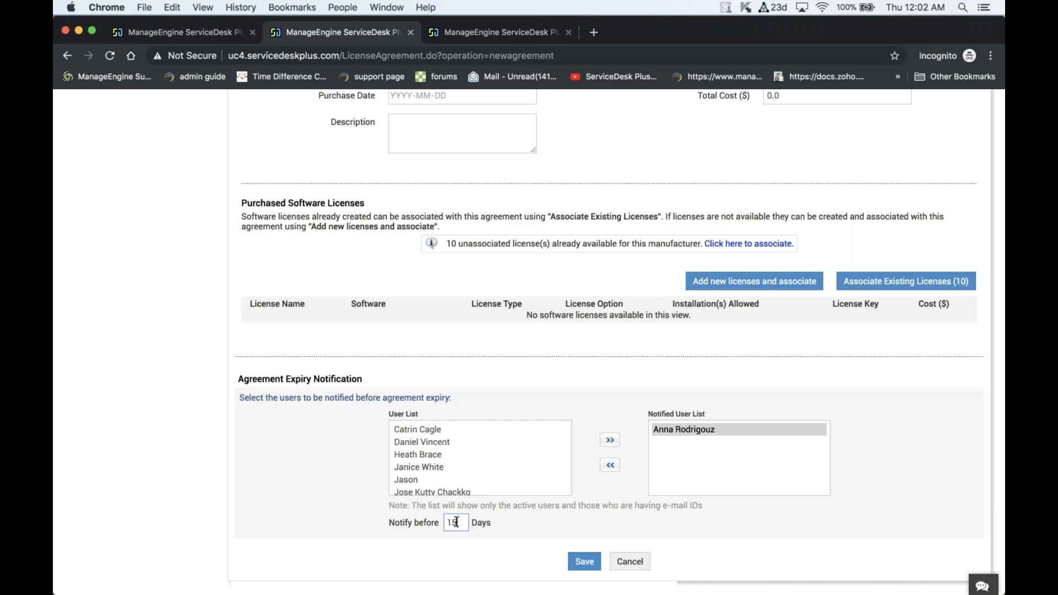
Leave the new agreement form without saving and view the list of service packs.
scroll(456, 522, "up", 10)
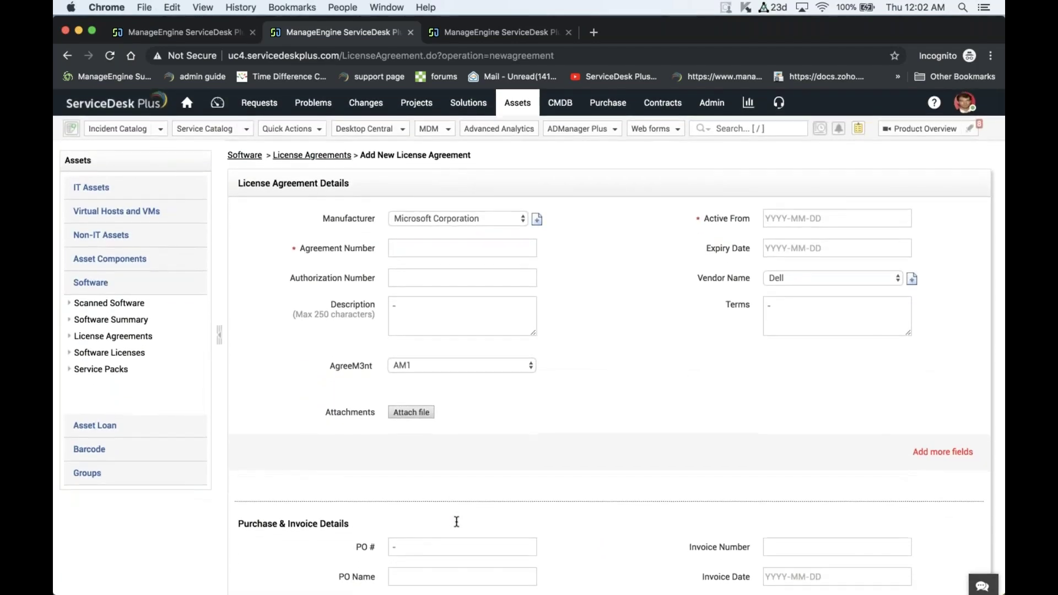
left_click(99, 370)
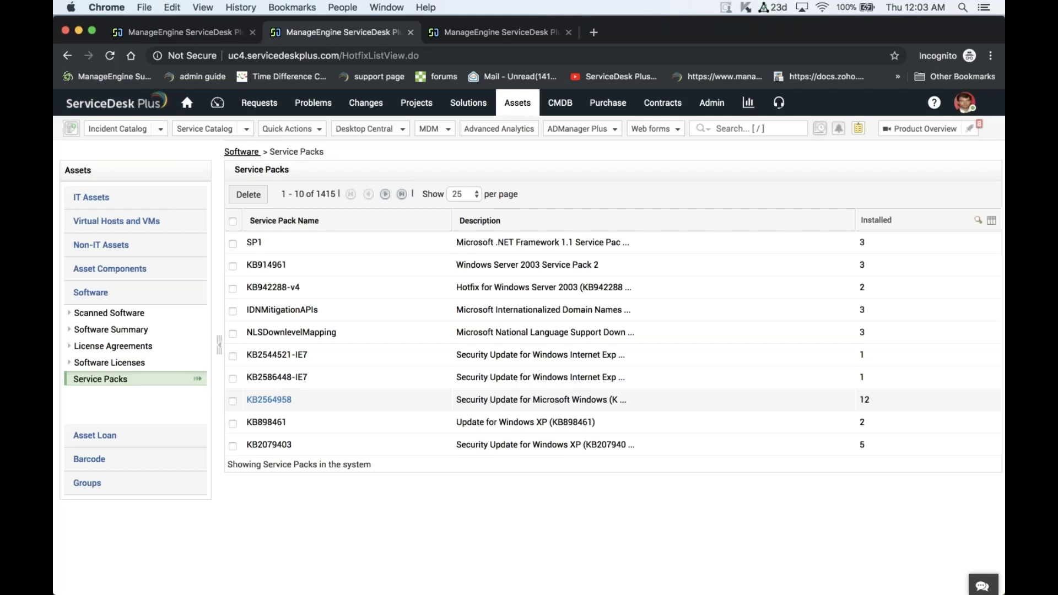
Open the Purchased Vs Installed software report and examine its compliance, installed, purchased, allocated and available columns.
left_click(739, 113)
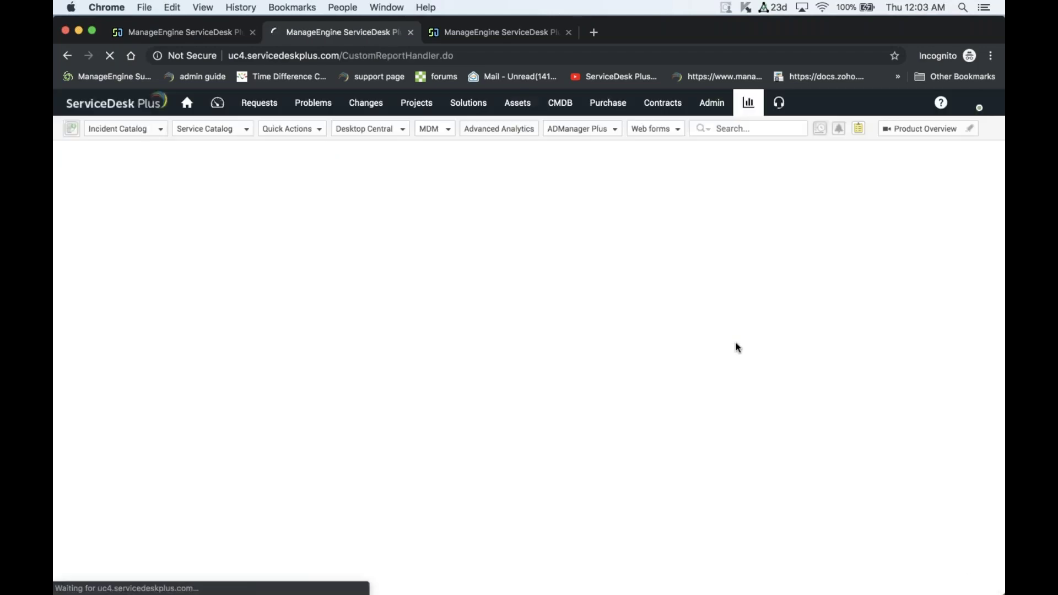
scroll(740, 348, "down", 10)
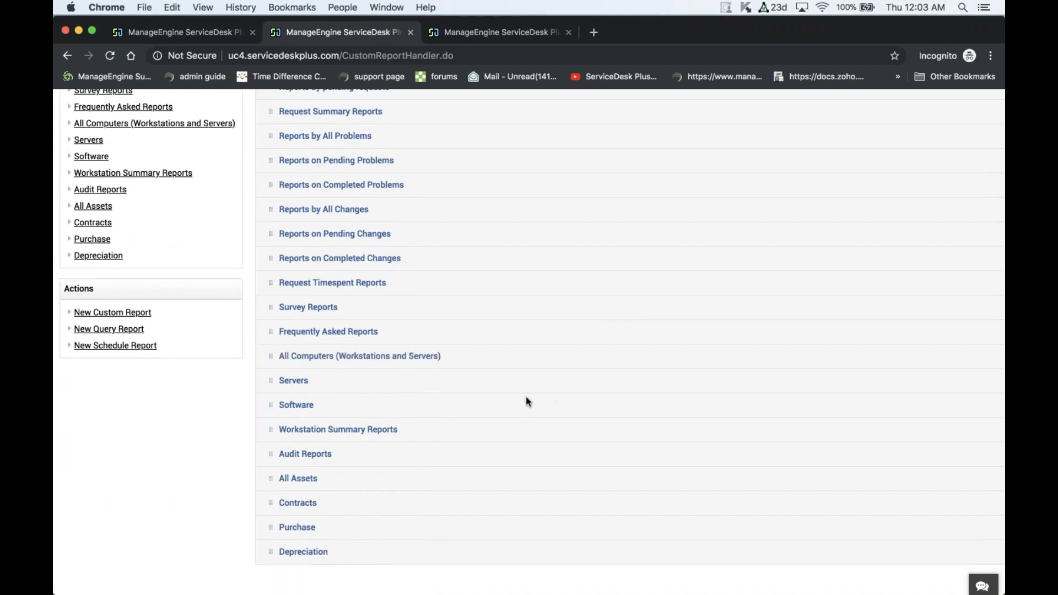
left_click(507, 411)
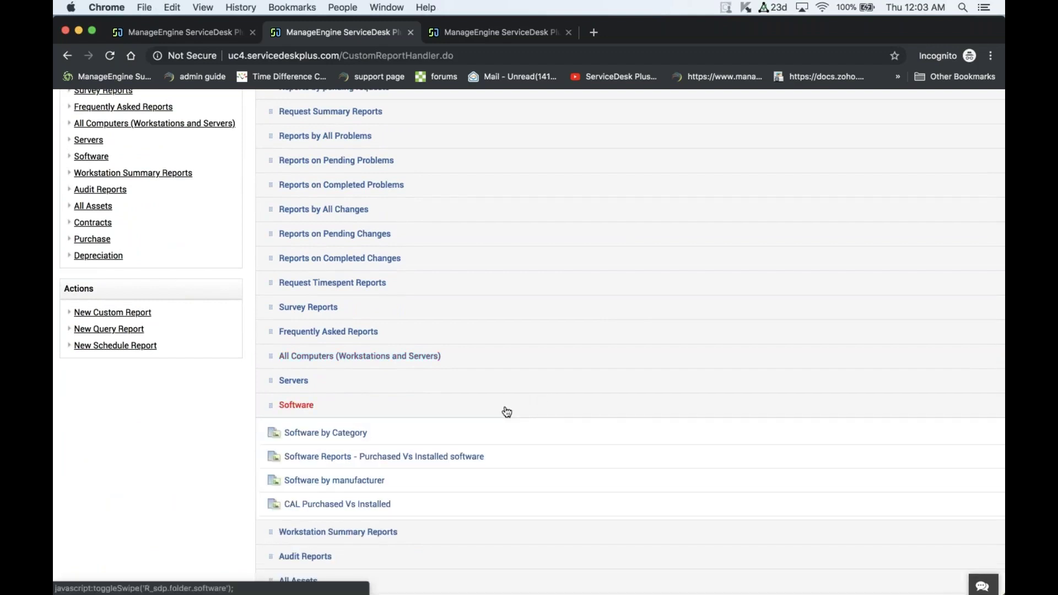
left_click(452, 459)
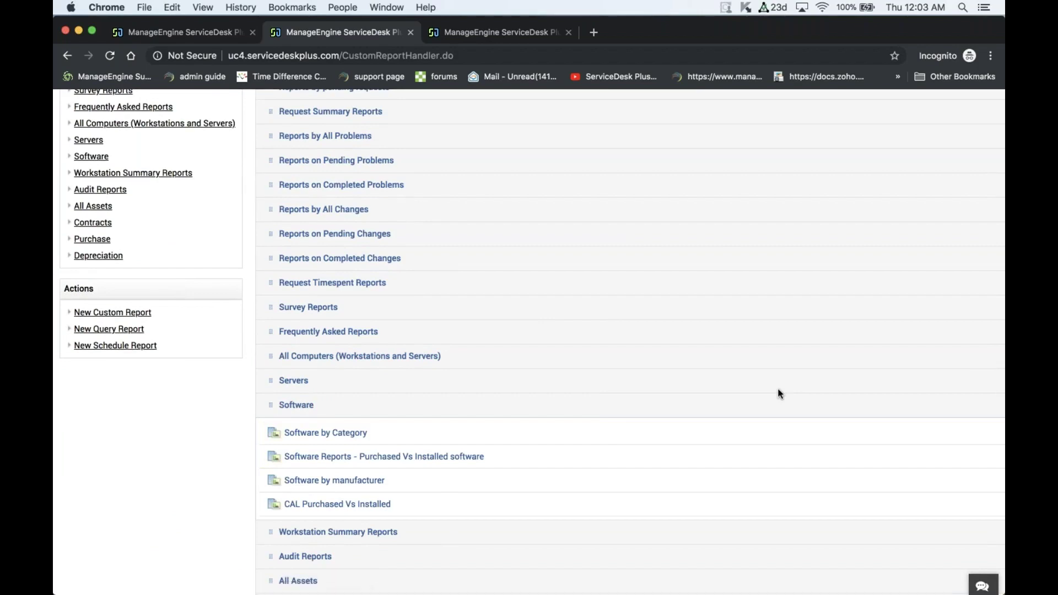
scroll(779, 388, "up", 15)
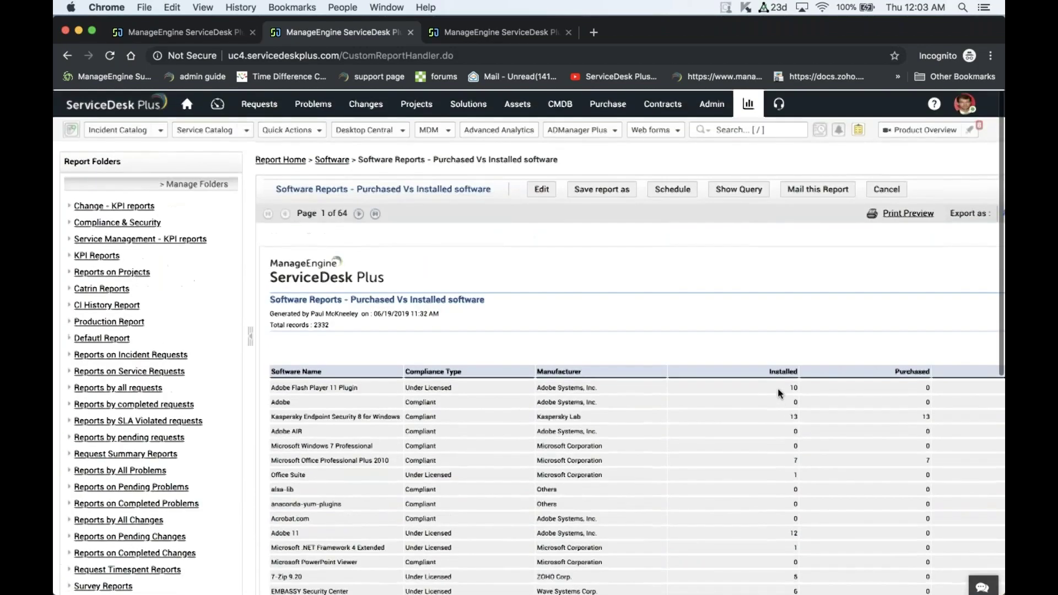
scroll(778, 388, "right", 5)
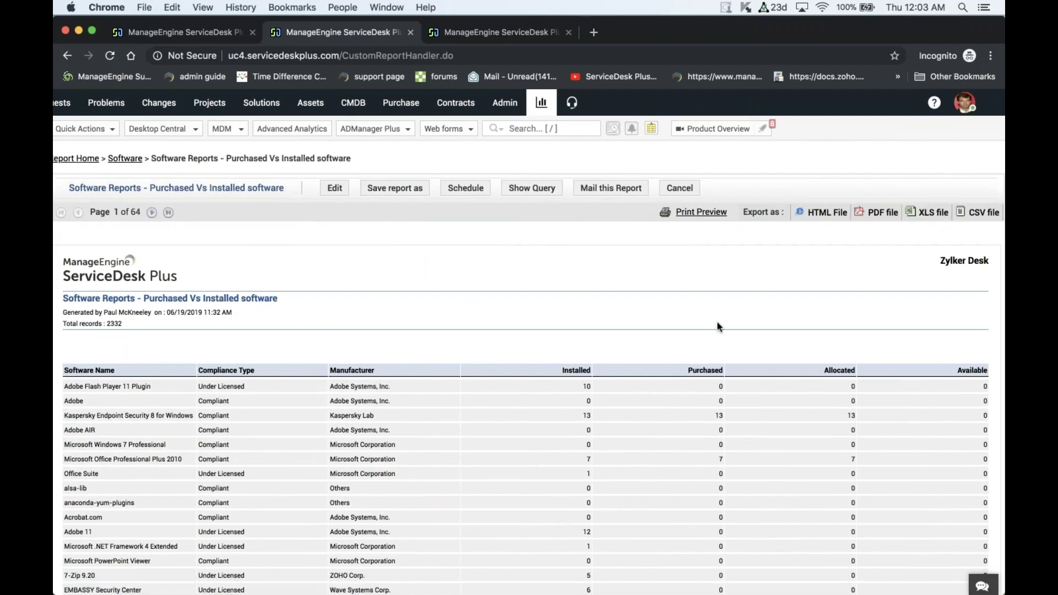
scroll(717, 322, "left", 4)
scroll(717, 322, "down", 1)
scroll(717, 322, "left", 2)
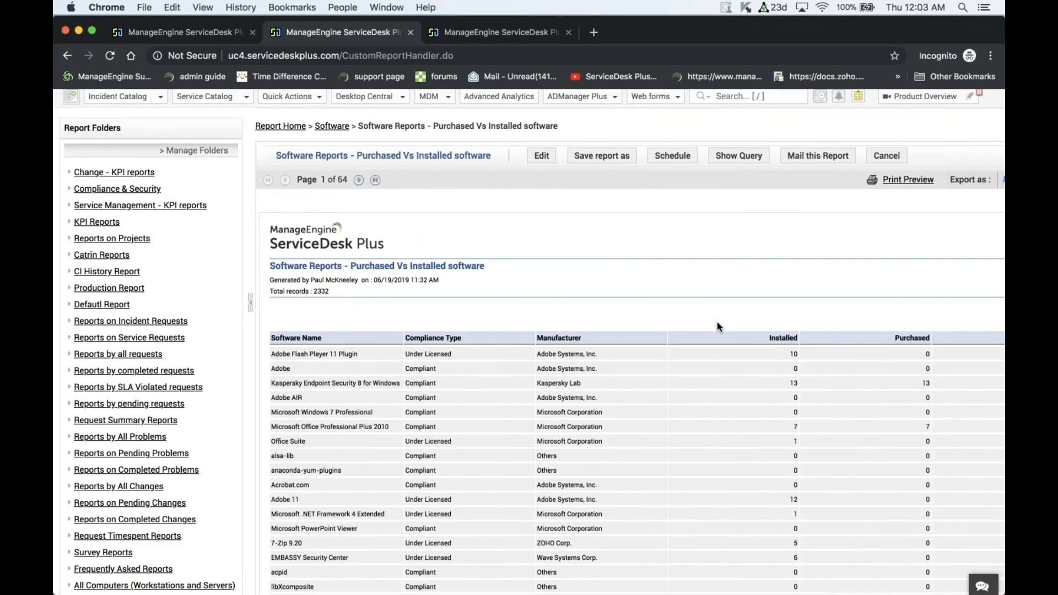
scroll(716, 322, "down", 1)
Open the Software by manufacturer report from the Software report folder and look through its grouped entries.
left_click(335, 119)
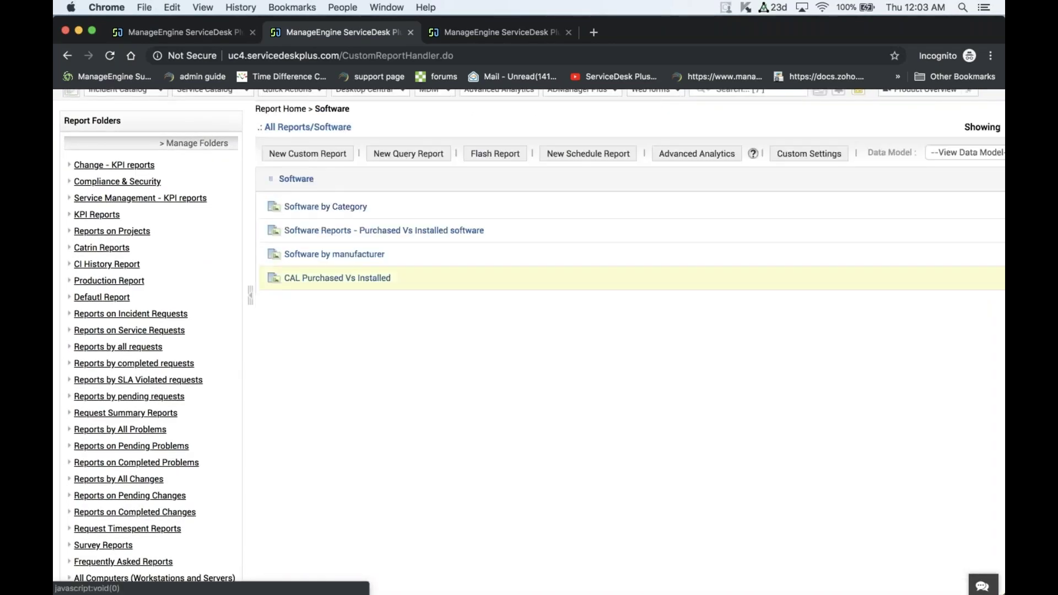
left_click(348, 257)
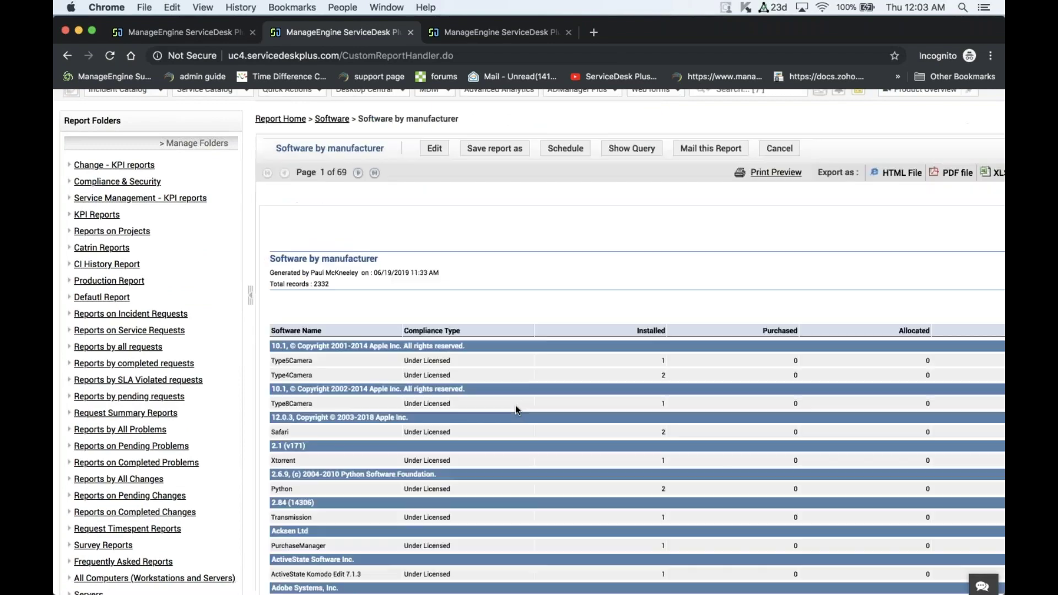
scroll(515, 405, "down", 5)
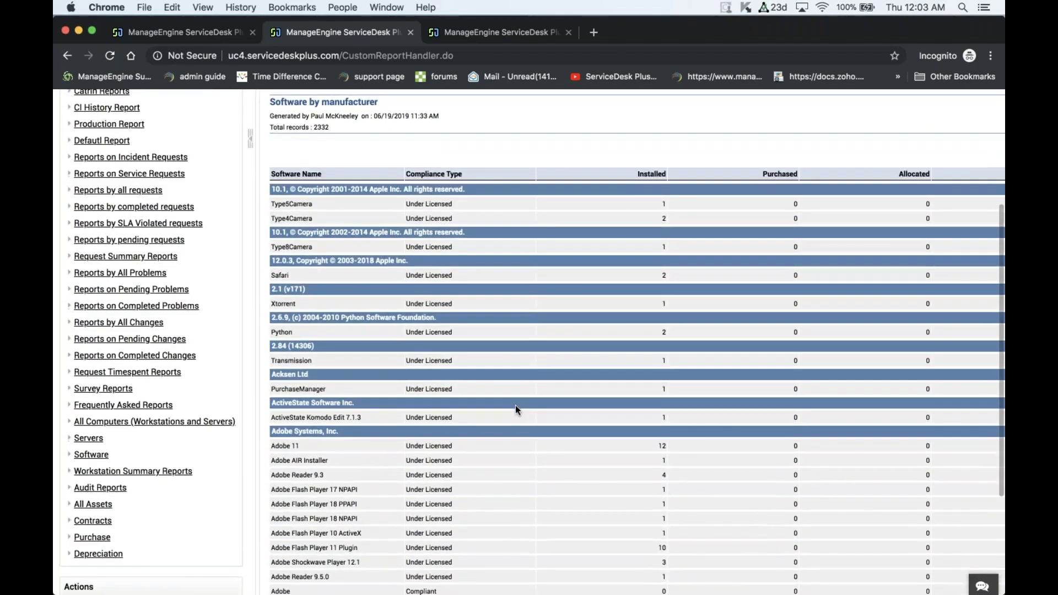
scroll(515, 405, "up", 6)
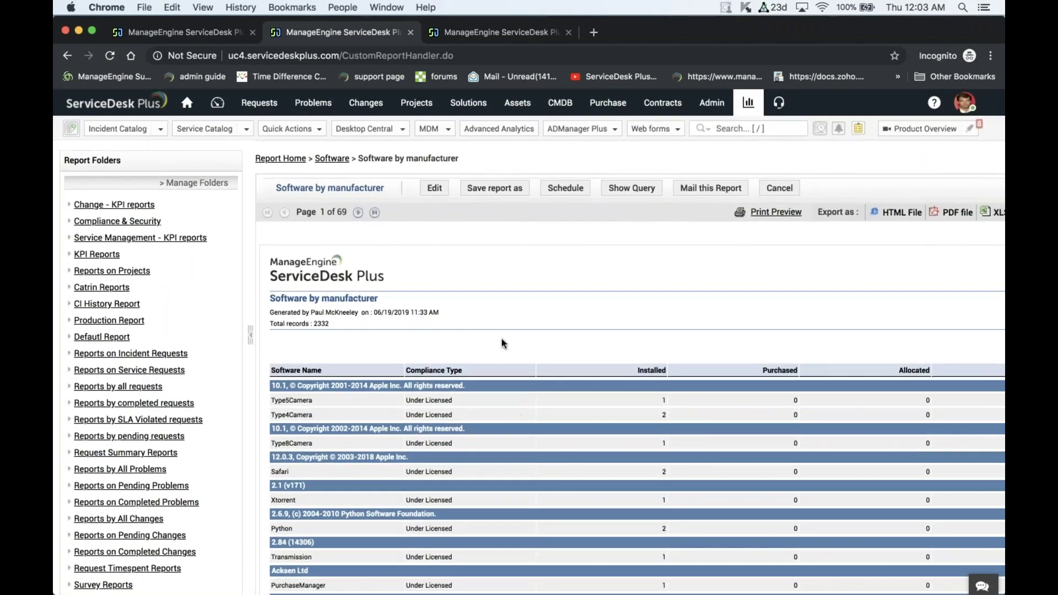
Start a new custom tabular report on the Software module and proceed to the report wizard.
left_click(282, 159)
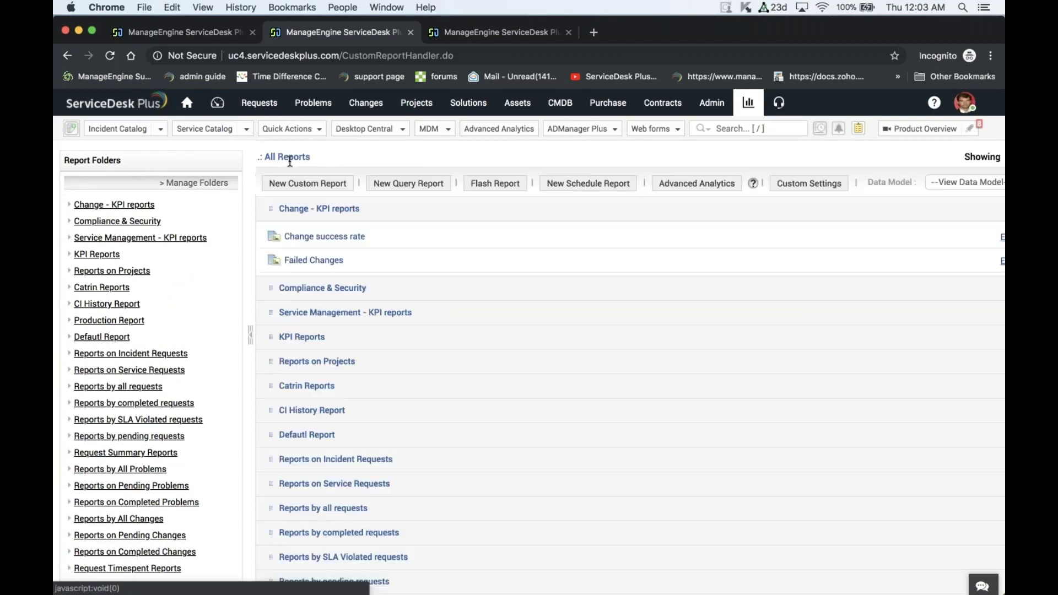
left_click(330, 186)
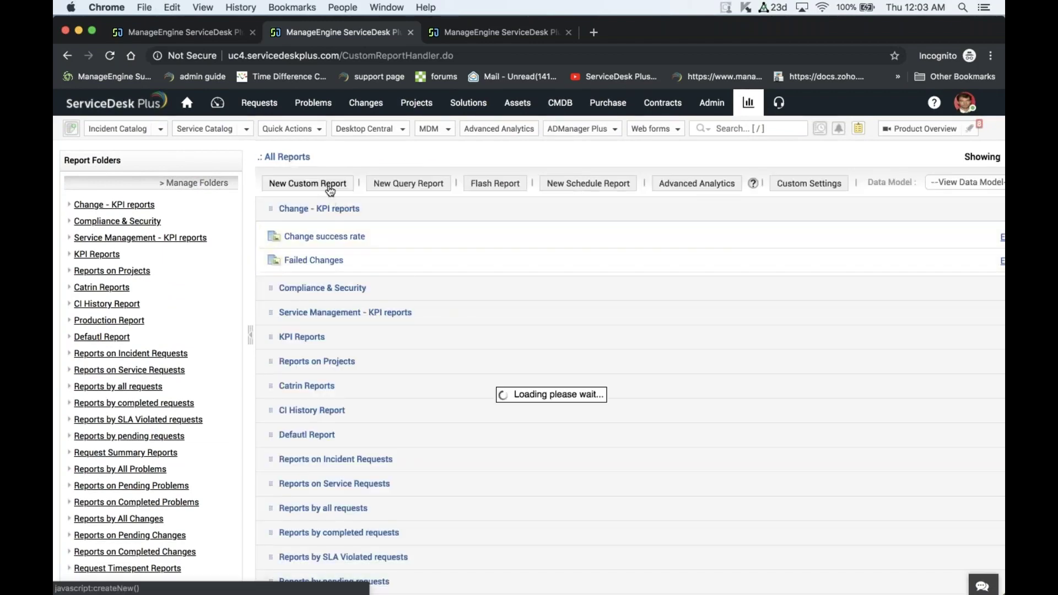
scroll(529, 342, "down", 5)
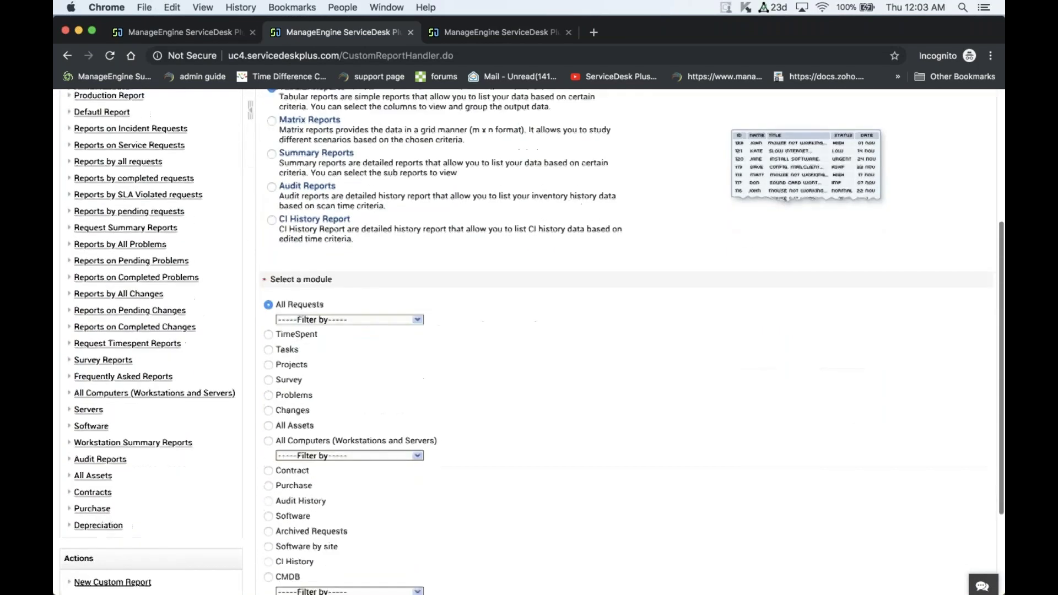
scroll(316, 170, "up", 1)
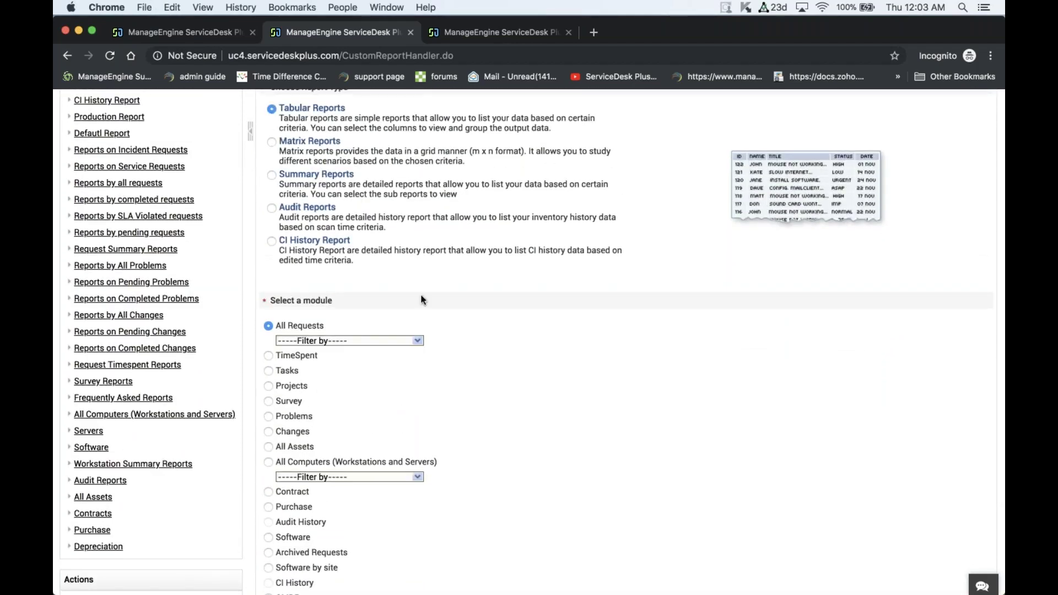
scroll(466, 373, "down", 2)
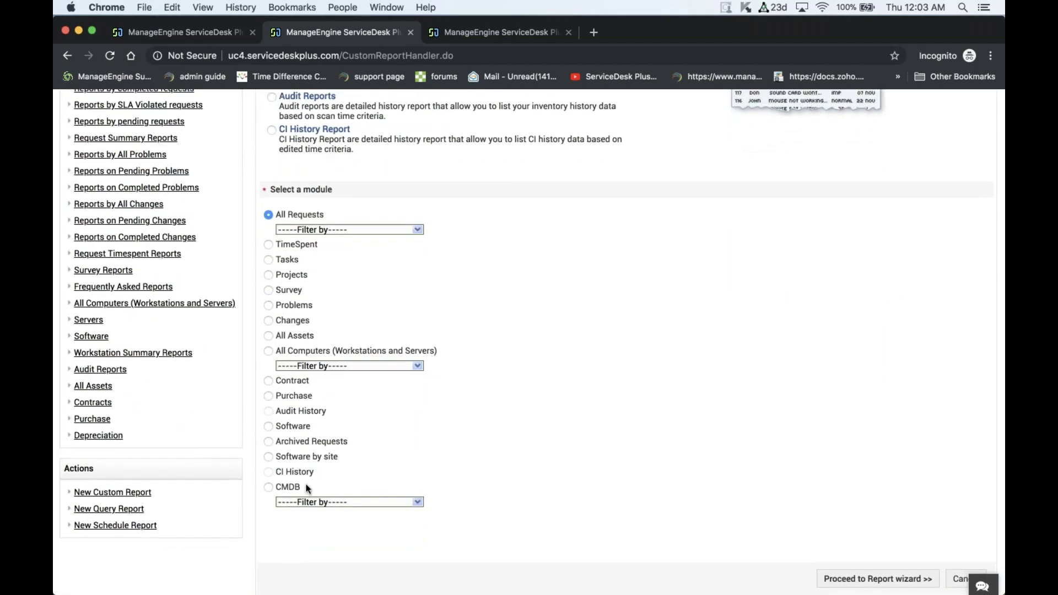
left_click(269, 427)
scroll(590, 495, "down", 2)
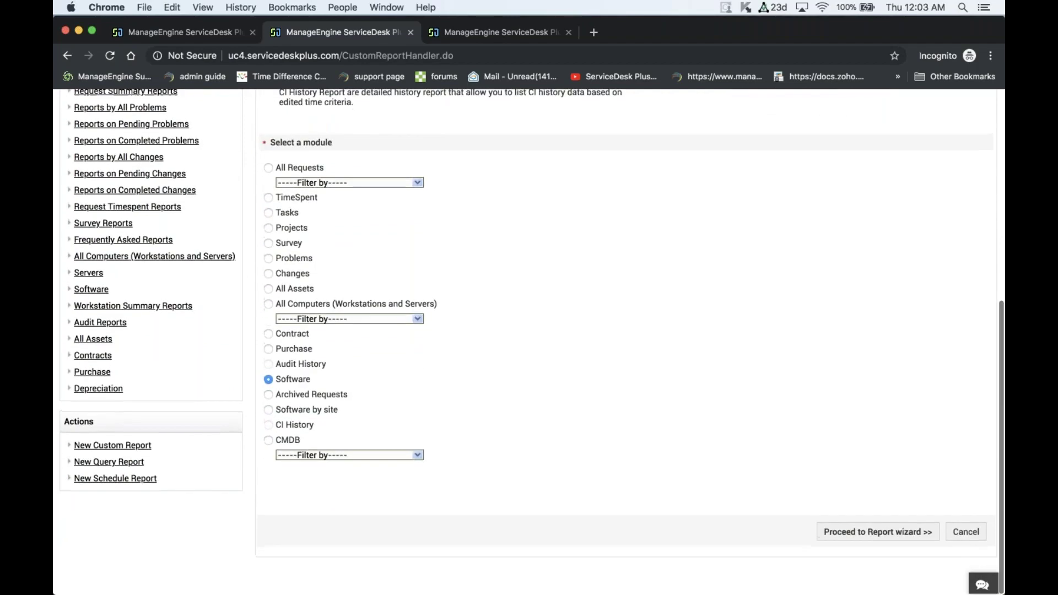
left_click(861, 533)
Look through the columns available for display in the custom software report.
scroll(586, 362, "up", 5)
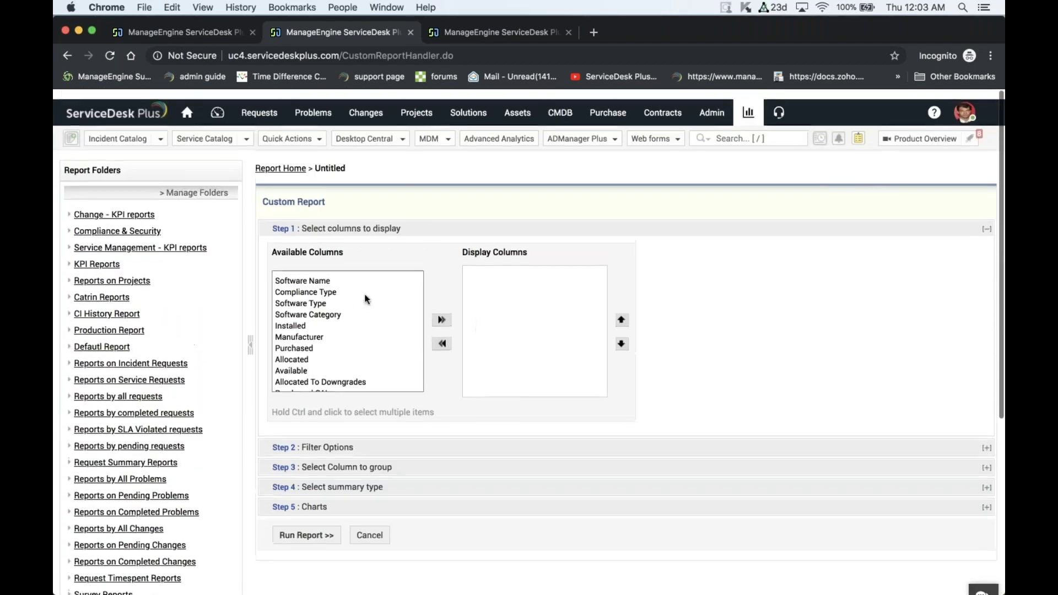
left_click(320, 272)
scroll(335, 331, "down", 2)
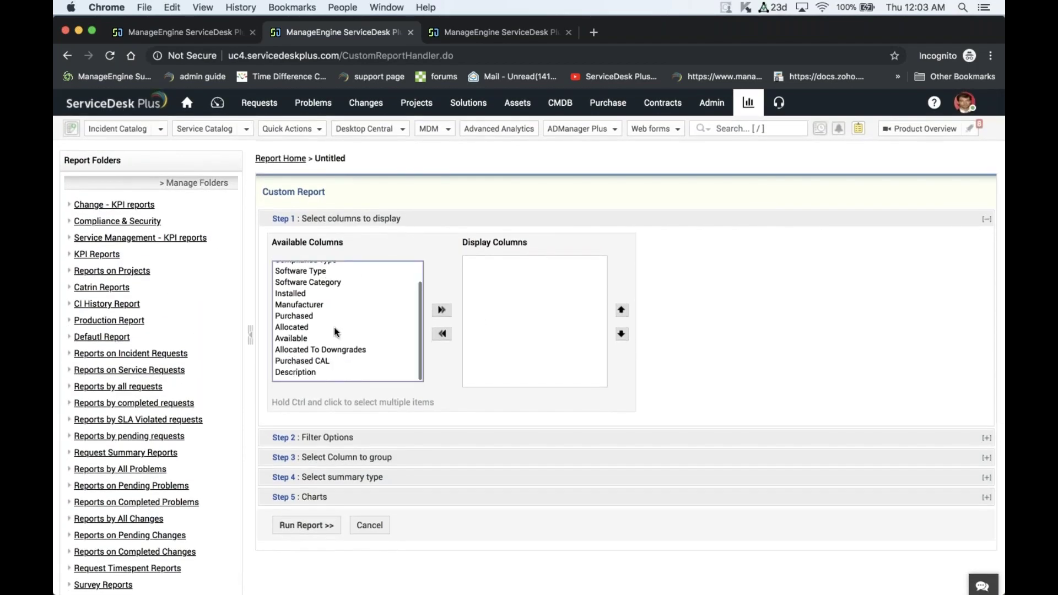
Add all available software columns to the display columns of the custom report and run it.
left_click(314, 371, "shift")
left_click(441, 310)
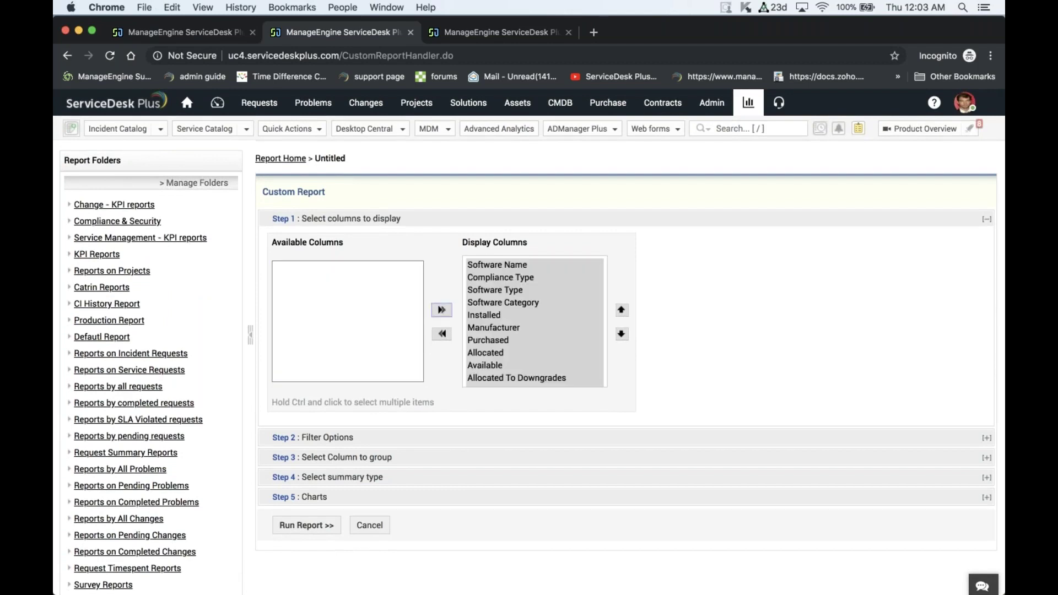
left_click(374, 441)
left_click(416, 443)
left_click(386, 499)
right_click(385, 500)
key("Escape")
left_click(386, 499)
scroll(307, 468, "down", 3)
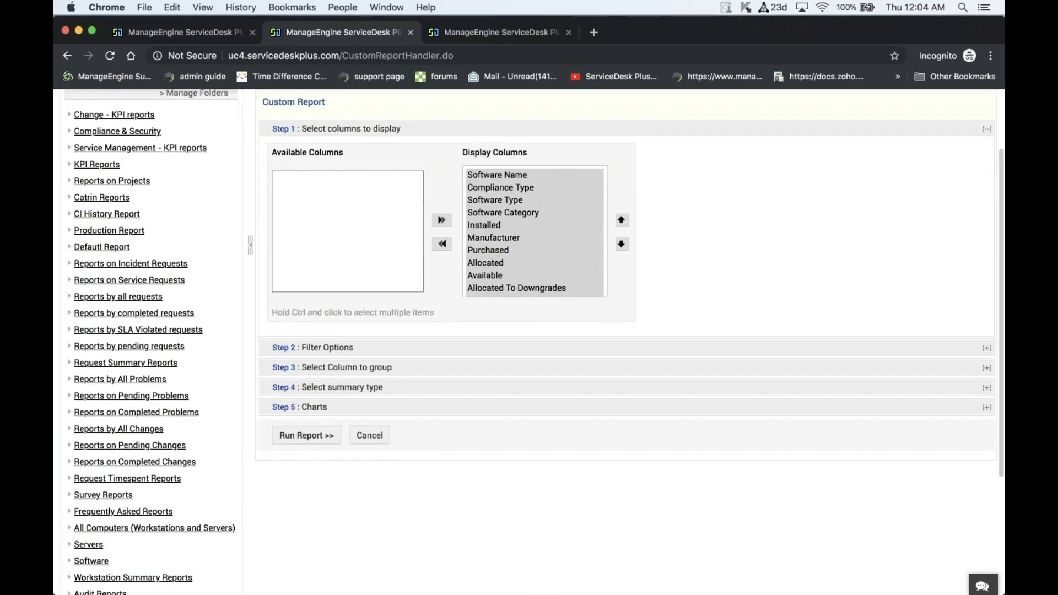
left_click(307, 435)
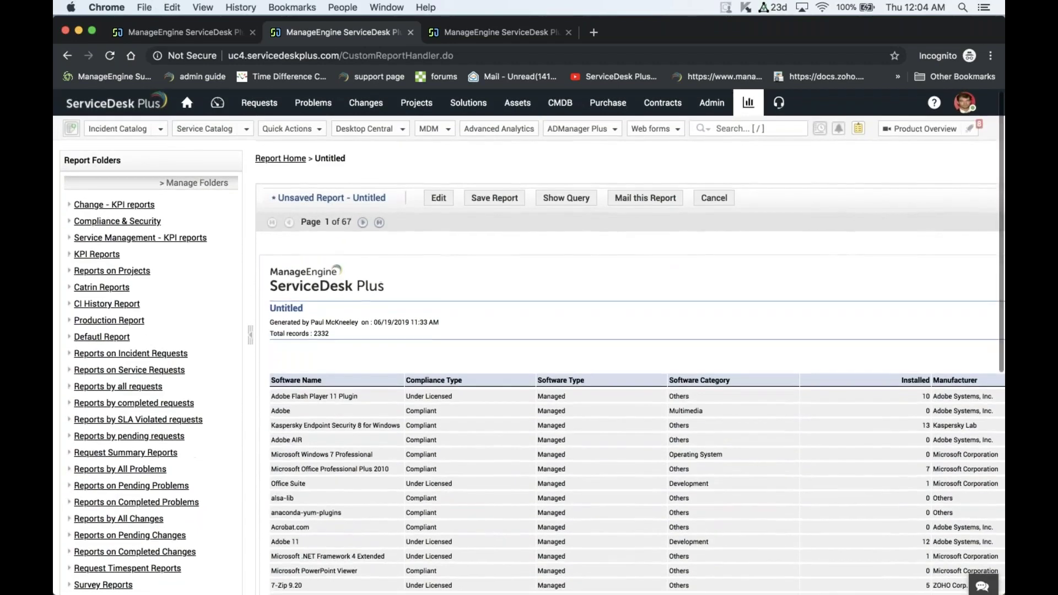
Open the Assets dashboard and set its Software widget to show Microsoft Software License Compliance.
left_click(219, 110)
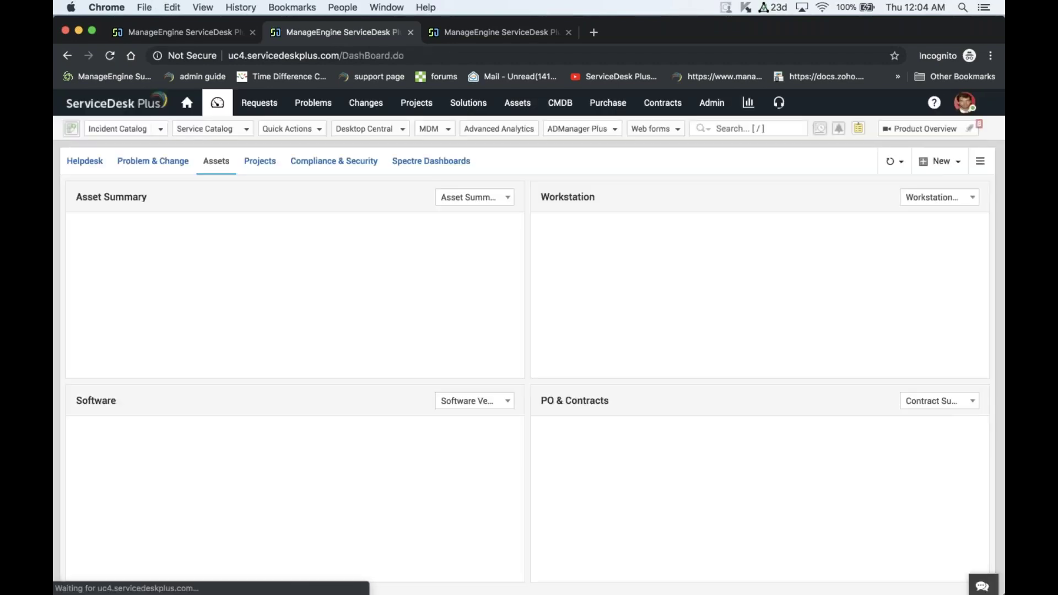
scroll(448, 371, "down", 1)
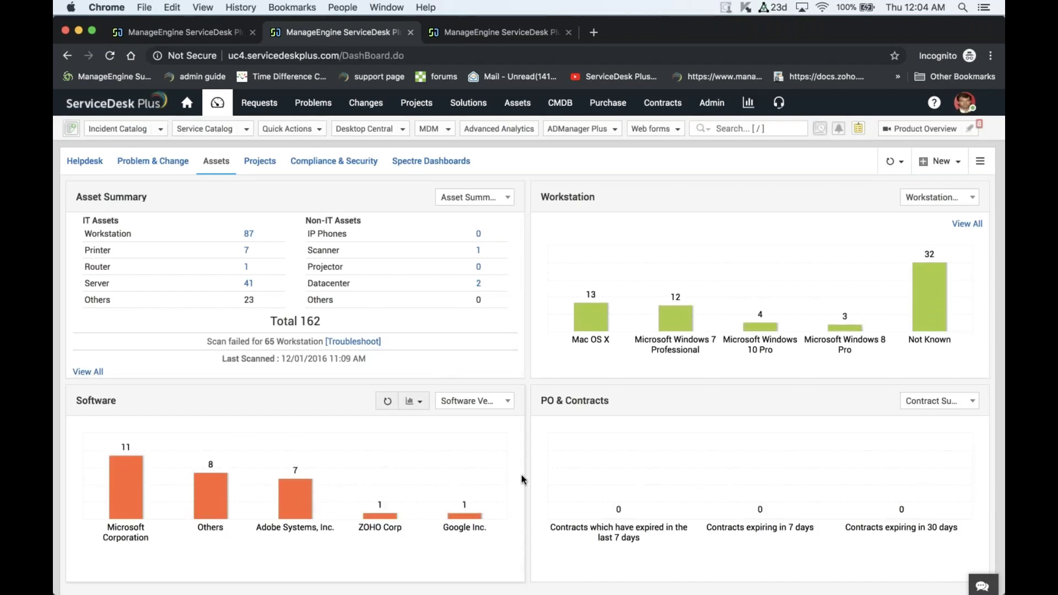
left_click(474, 401)
scroll(472, 435, "up", 1)
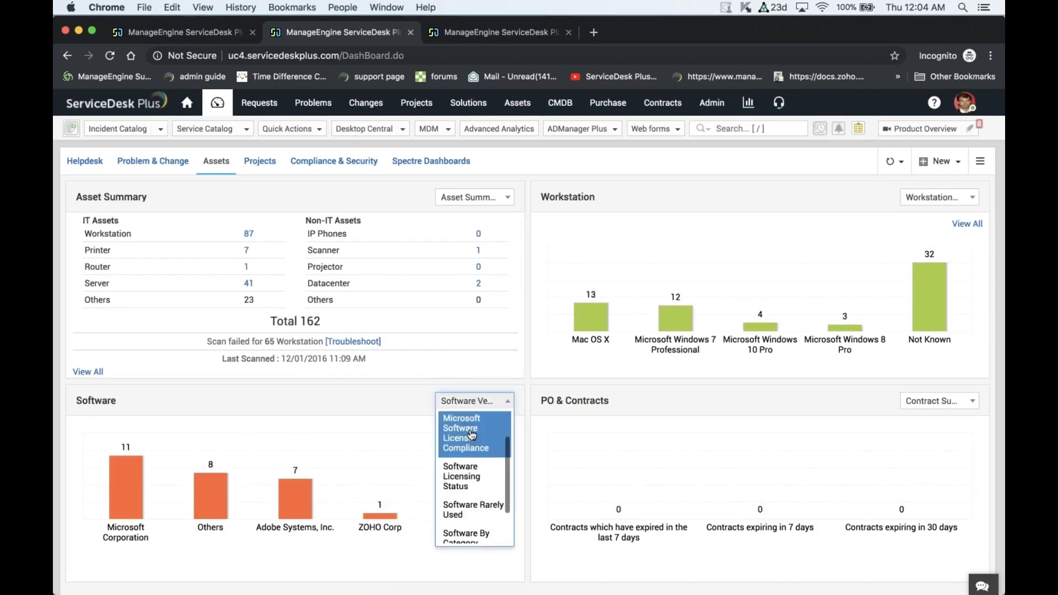
left_click(472, 435)
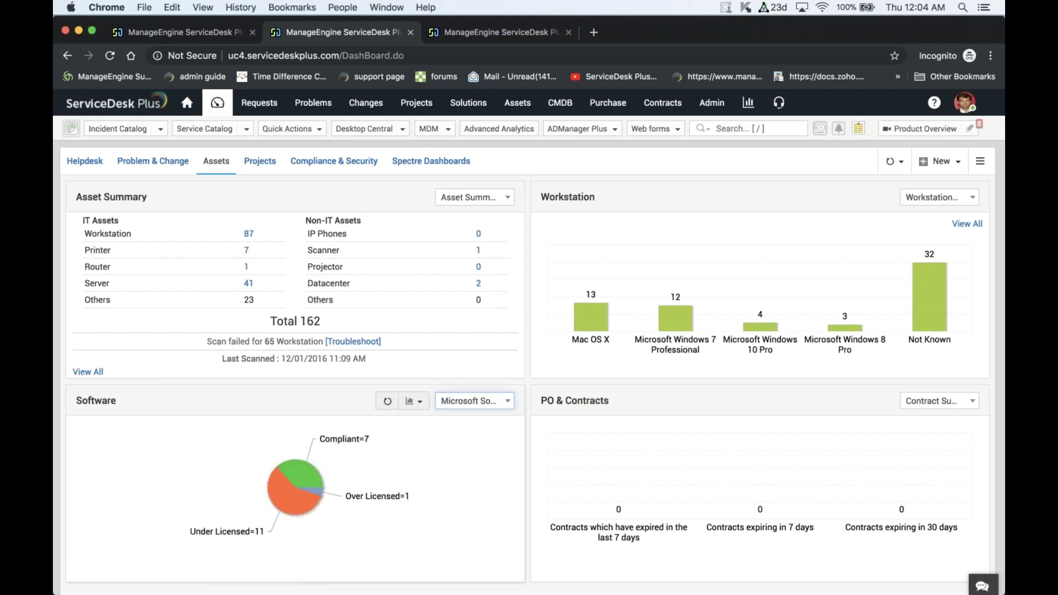
Look through the other views offered for the Software widget, keeping the license compliance chart.
left_click(476, 401)
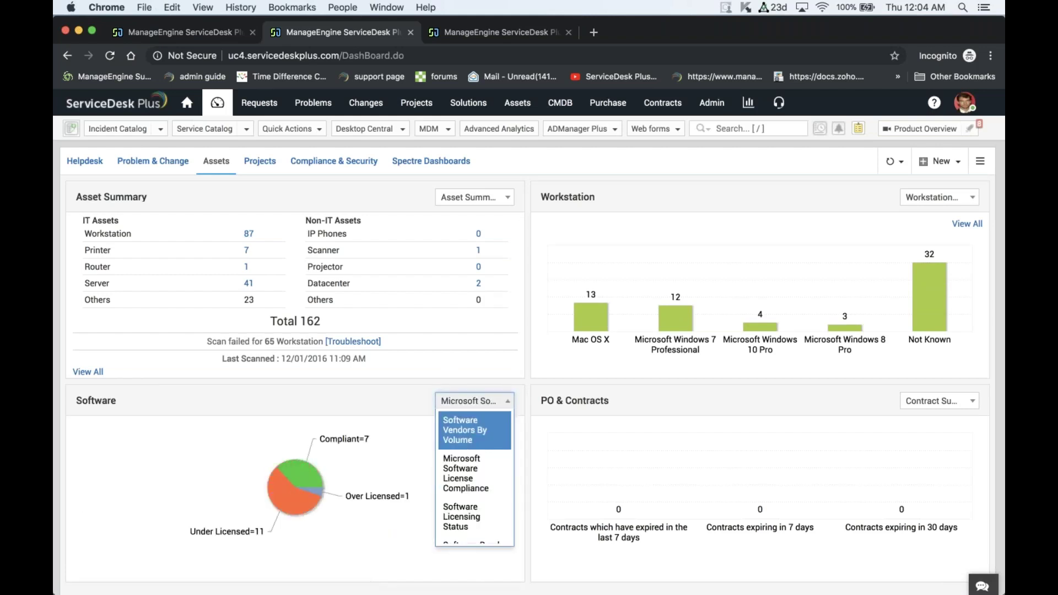
scroll(463, 514, "down", 2)
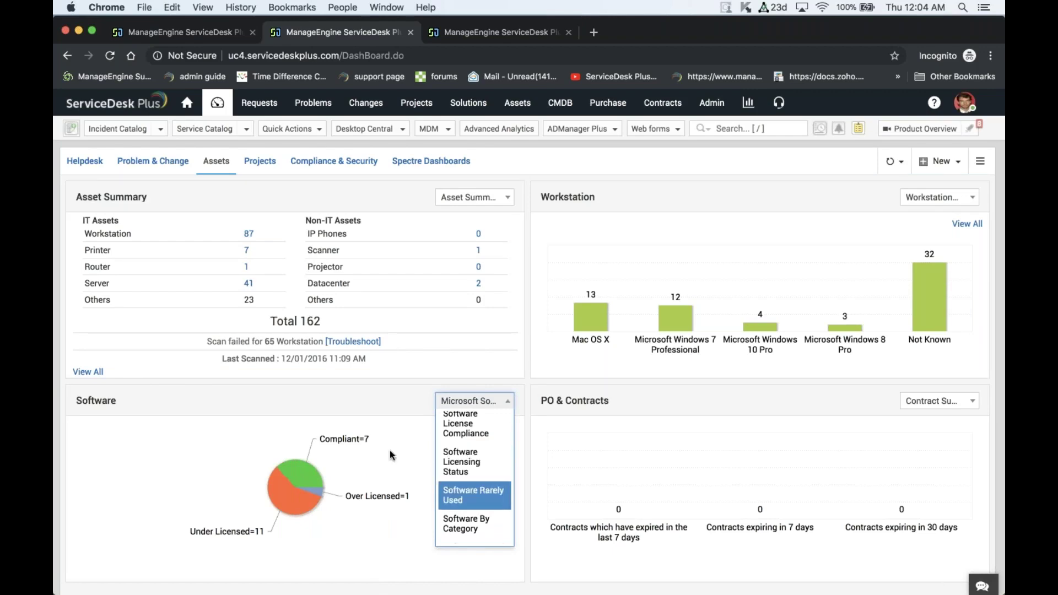
left_click(369, 439)
scroll(370, 440, "down", 1)
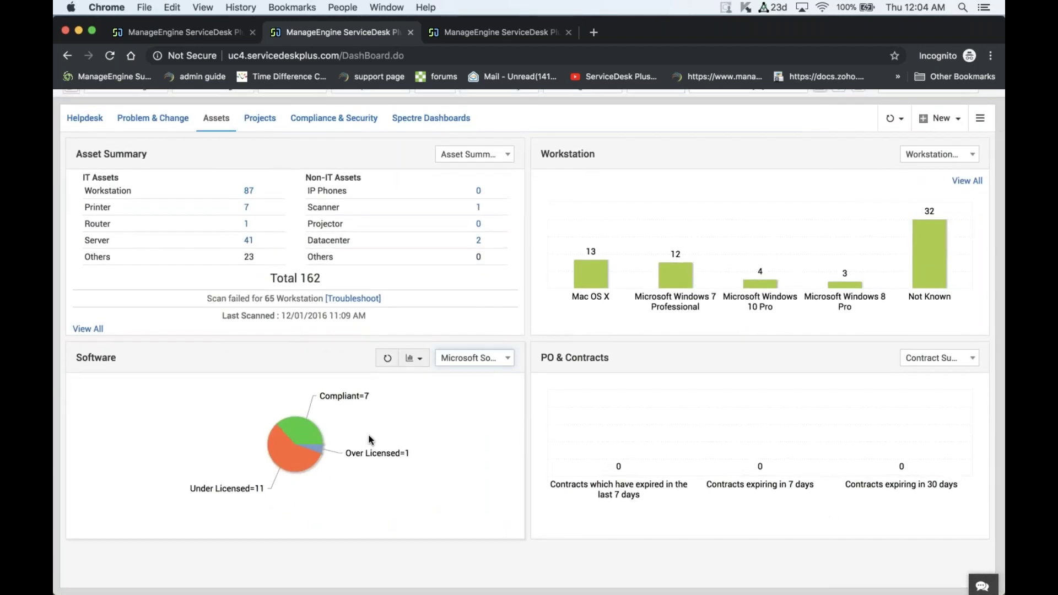
scroll(369, 439, "up", 1)
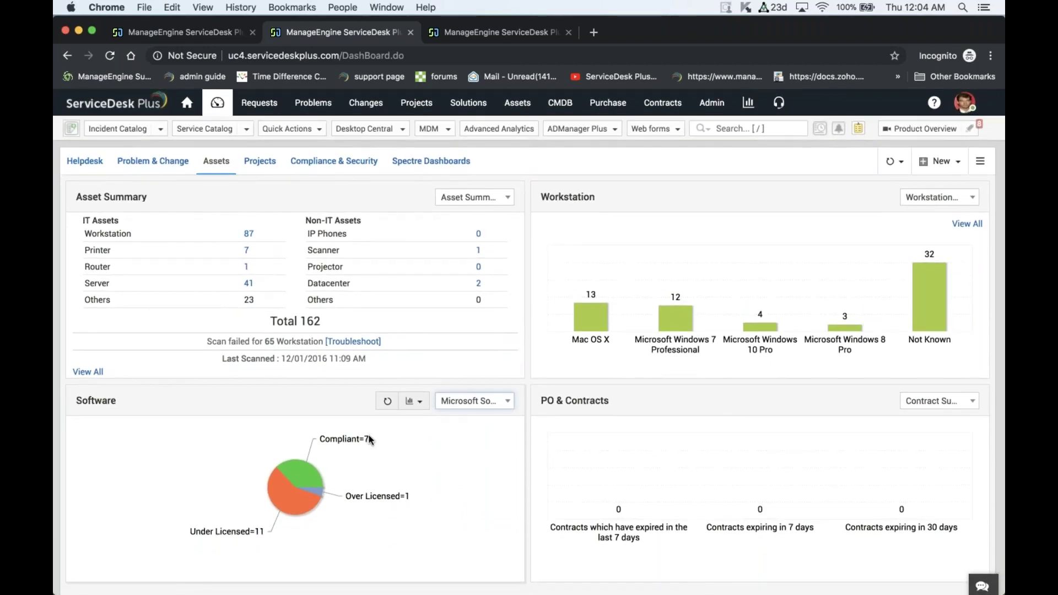
Switch to the full-screen slide presentation and advance to the Best practices slide.
key("ctrl+Right")
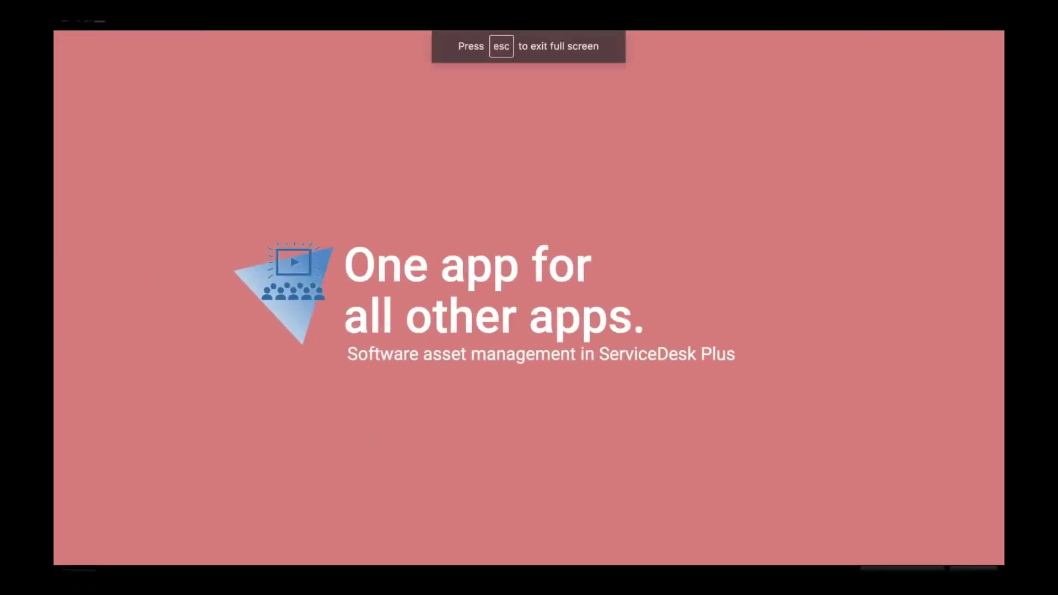
key("Right")
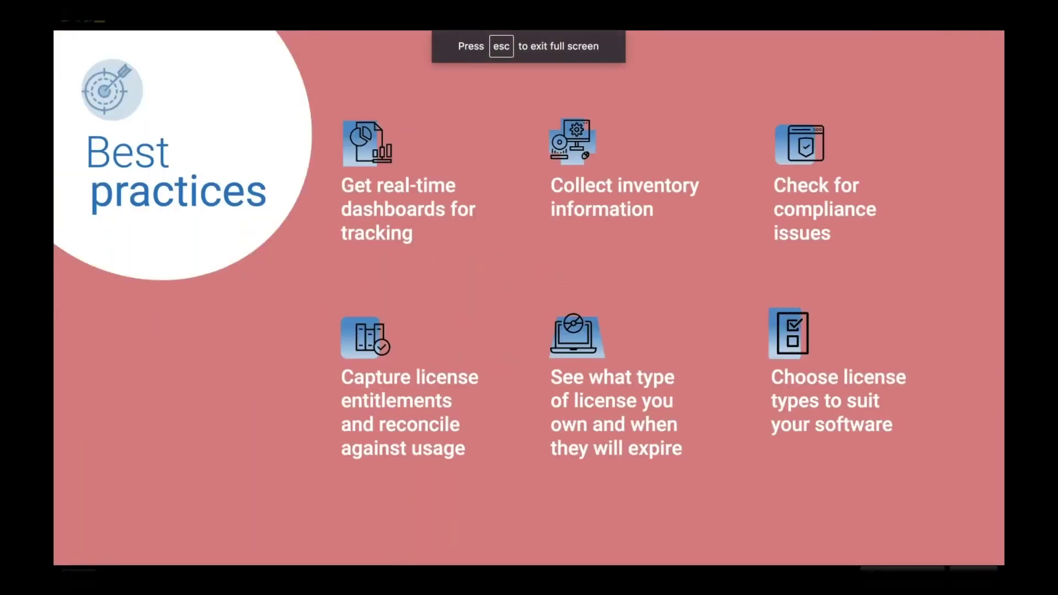